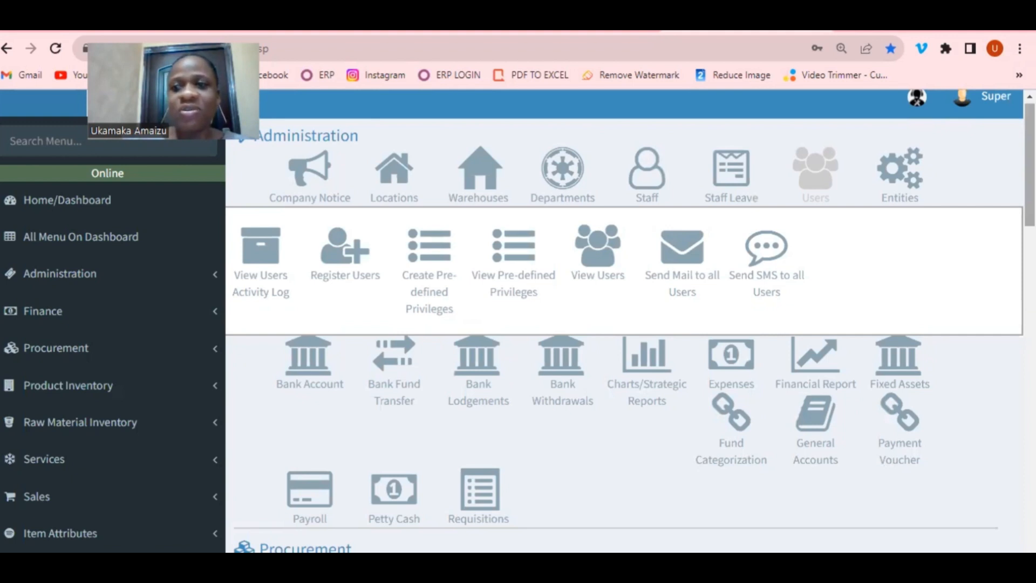
- Open the Register Raw Material Intake form from the raw materials stock intake section of Raw Material Inventory
scroll(518, 321, "down", 3)
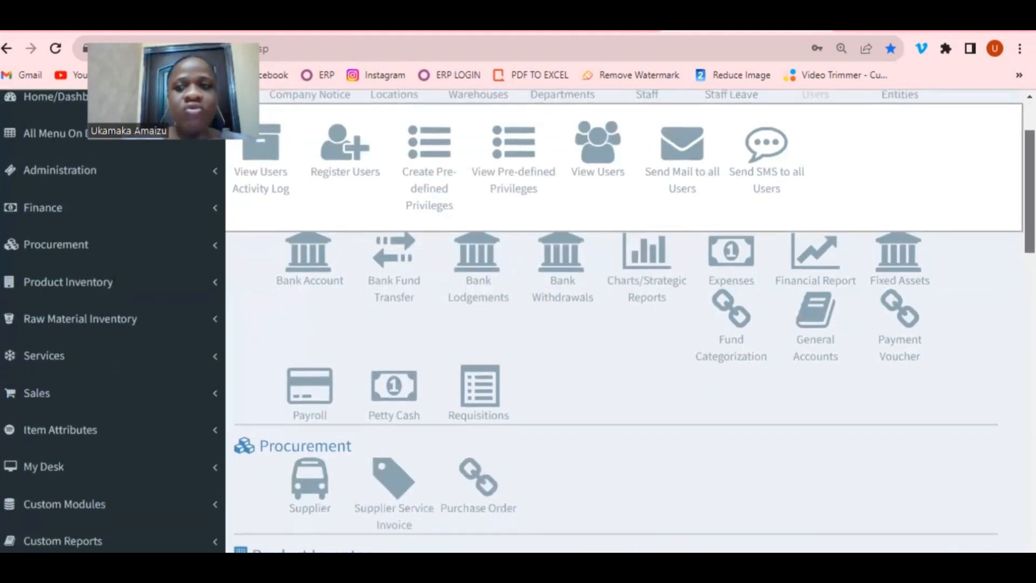
left_click(194, 306)
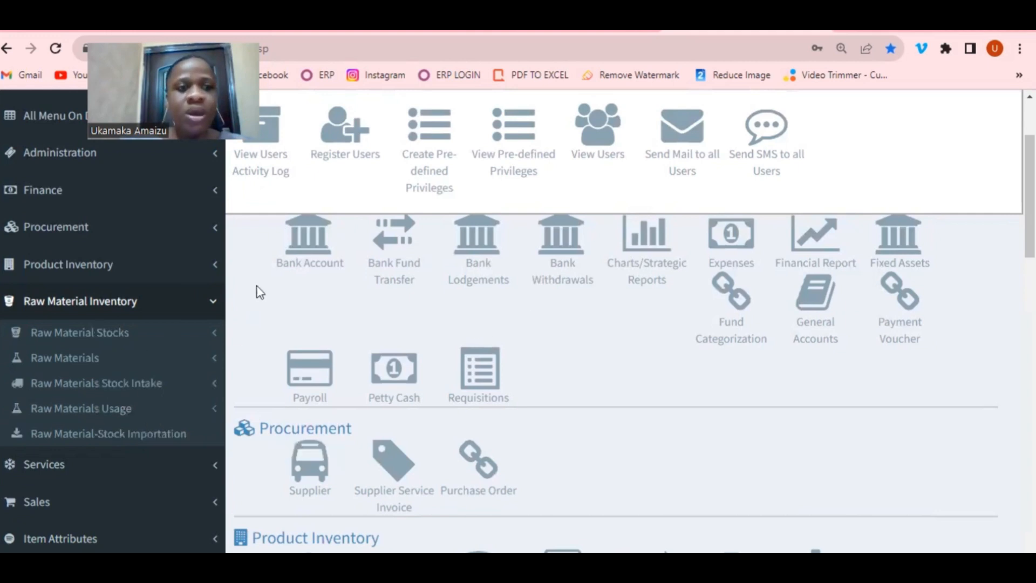
left_click(121, 269)
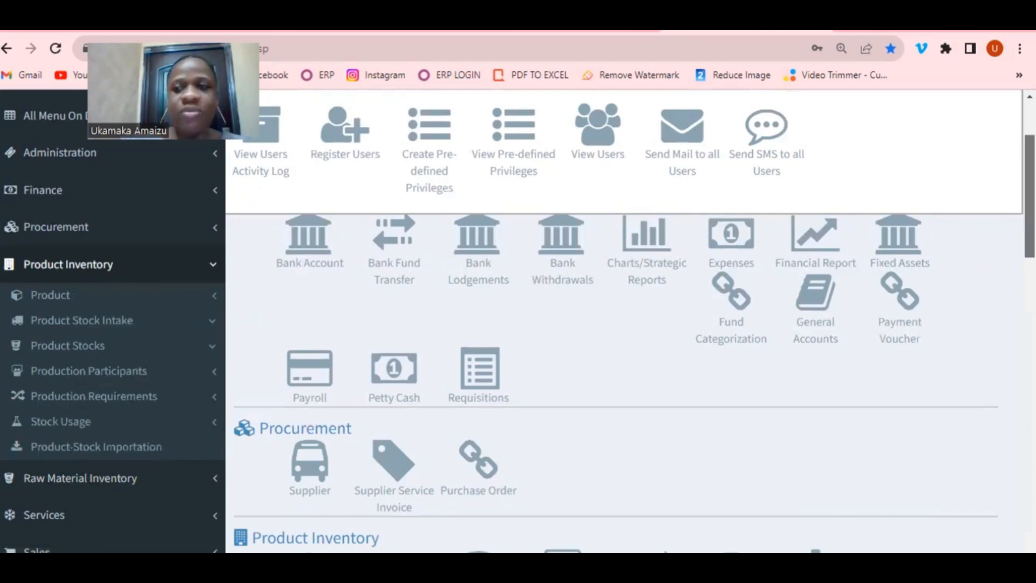
scroll(745, 470, "down", 2)
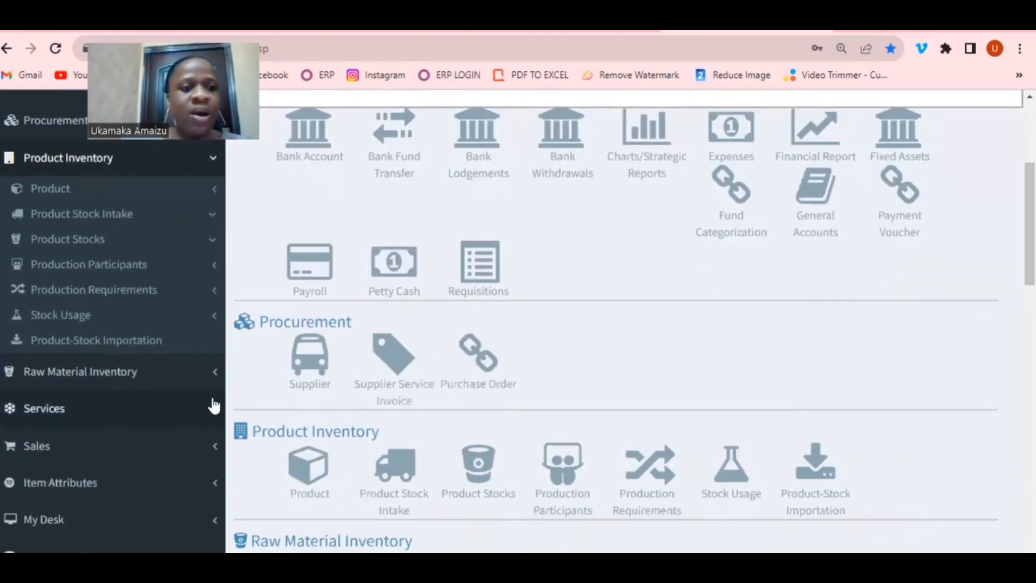
left_click(171, 381)
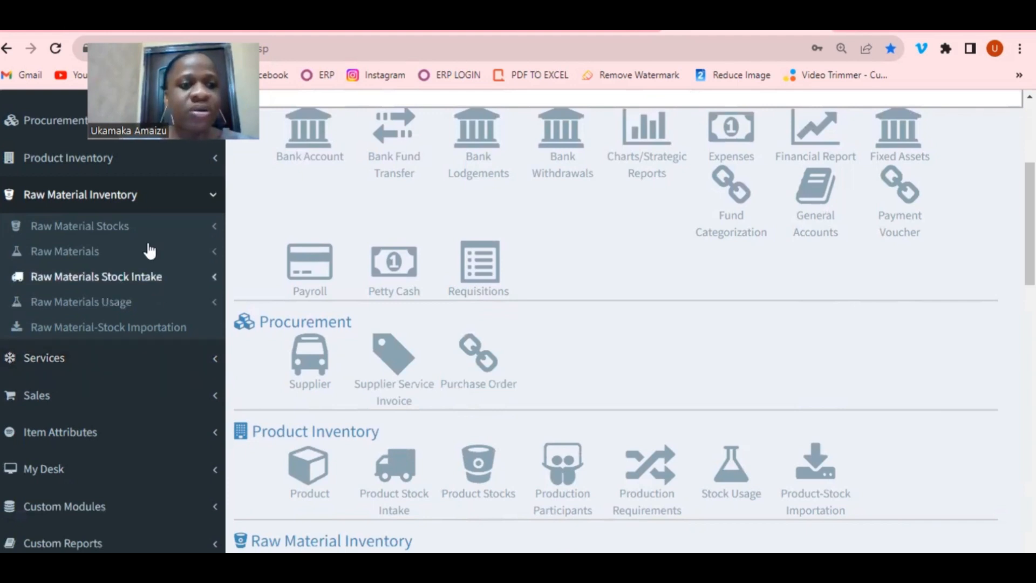
left_click(136, 286)
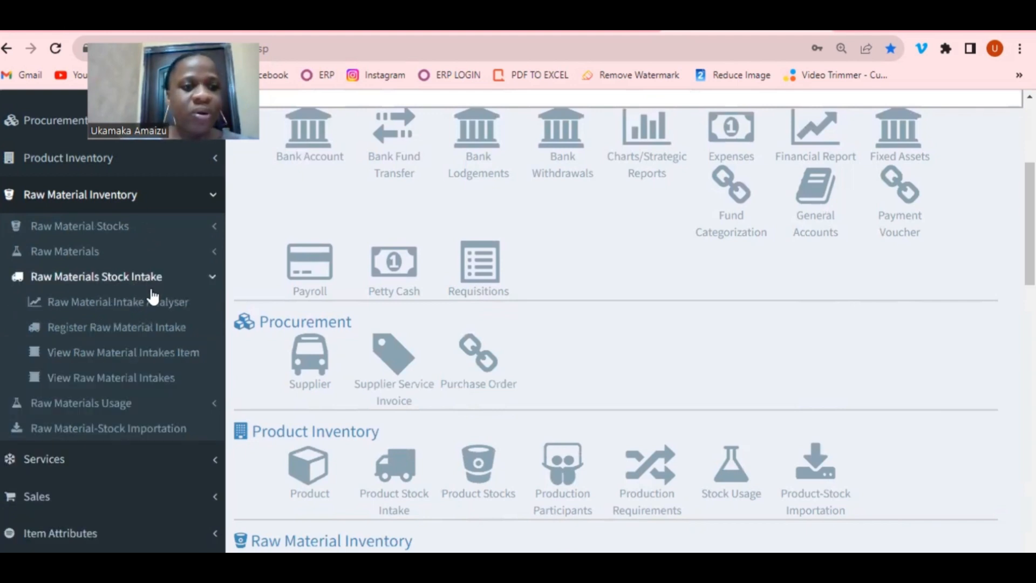
left_click(68, 328)
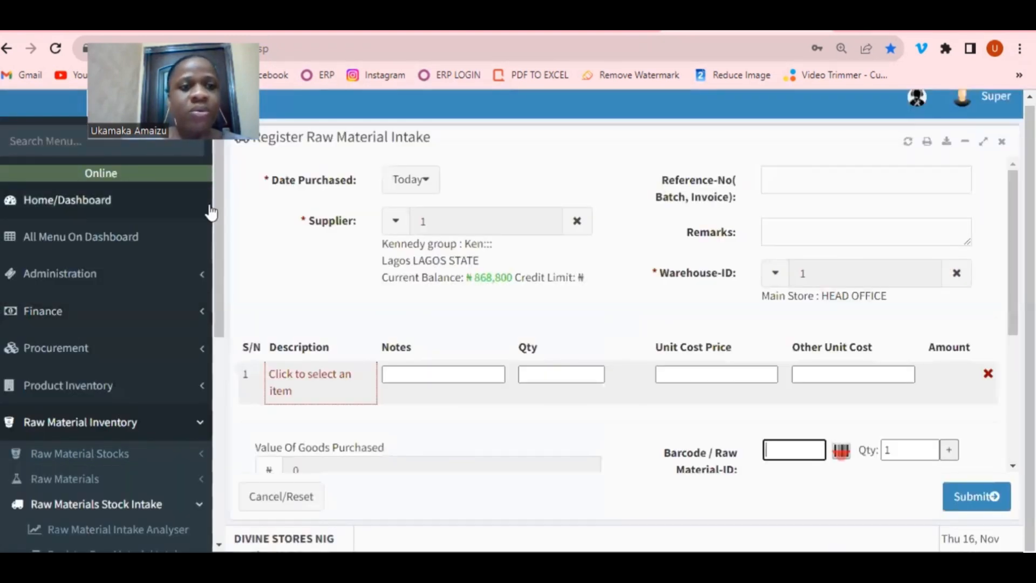
- Replace the intake form with the Register Raw Material Usage form and mark the usage as Used for Product's Production
scroll(218, 270, "down", 3)
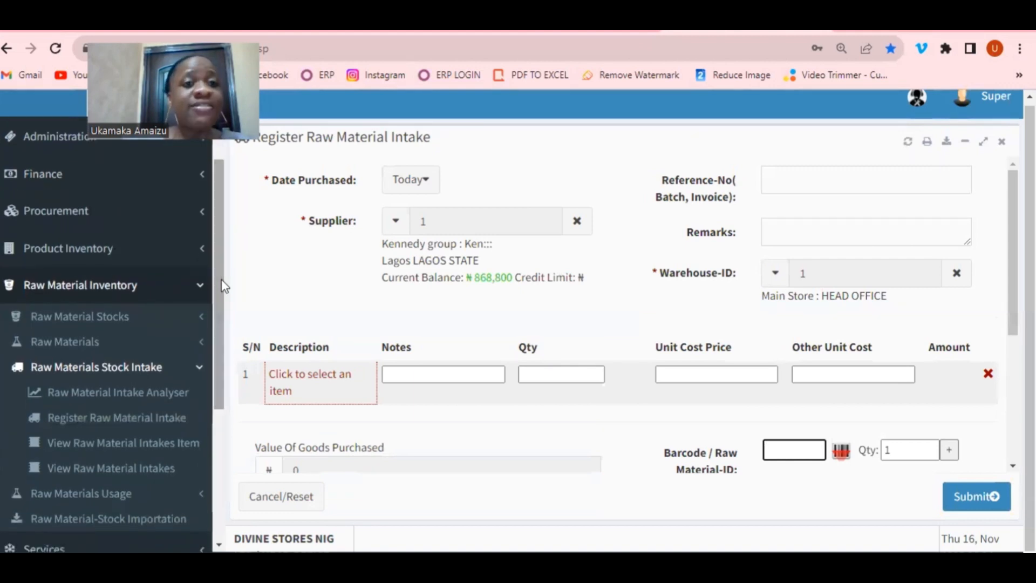
left_click_drag(222, 287, 217, 316)
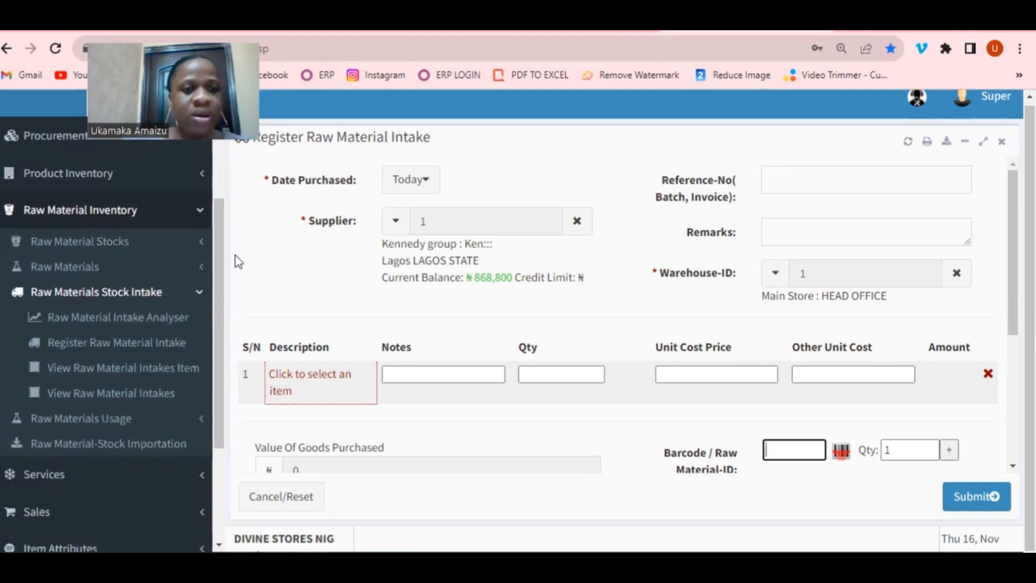
left_click_drag(215, 248, 215, 288)
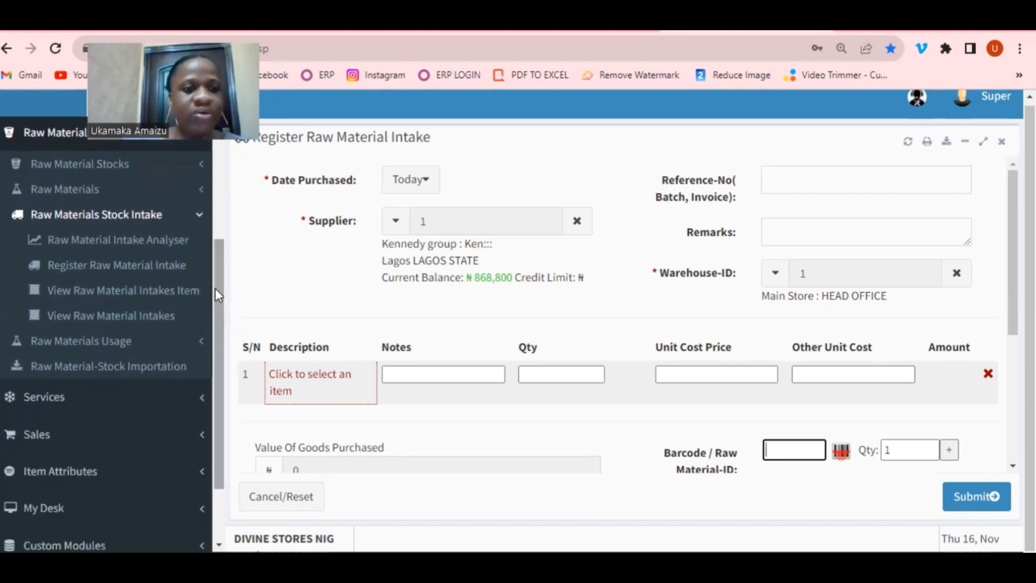
left_click(153, 347)
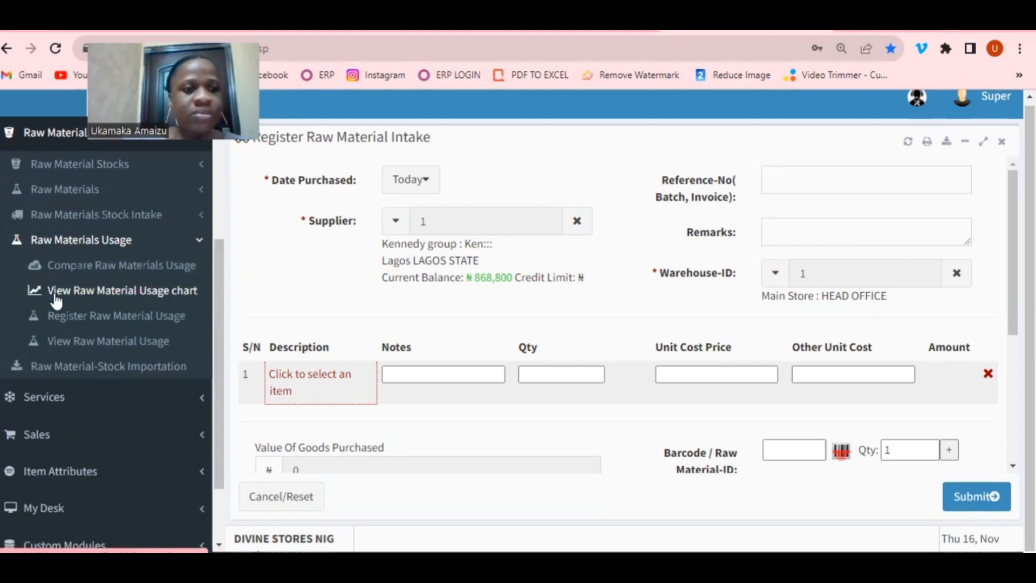
left_click(94, 317)
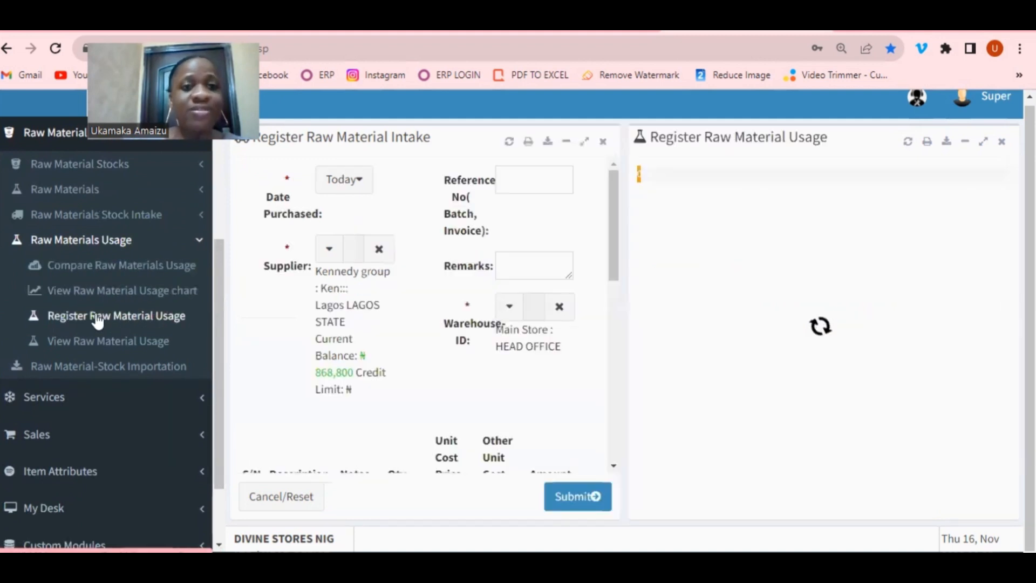
left_click(603, 142)
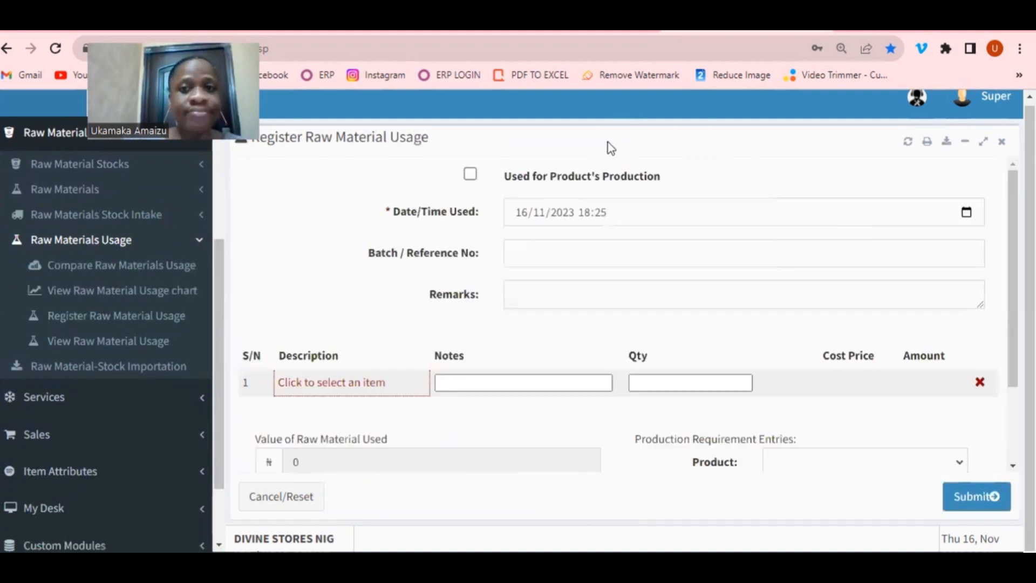
left_click(470, 174)
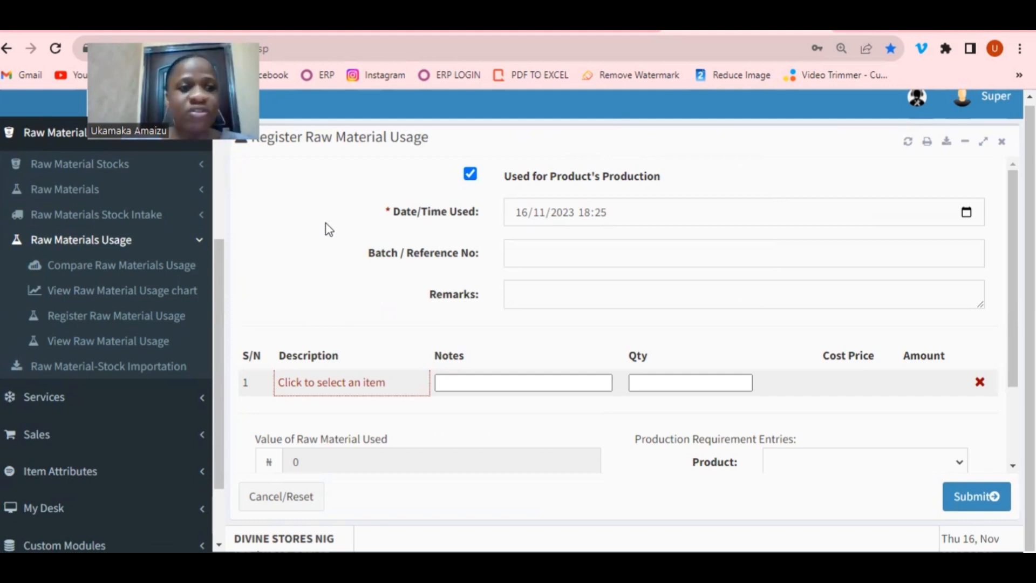
- Open View Raw Material in Stock in place of the usage form and fetch the stock records with the default filters
left_click(107, 165)
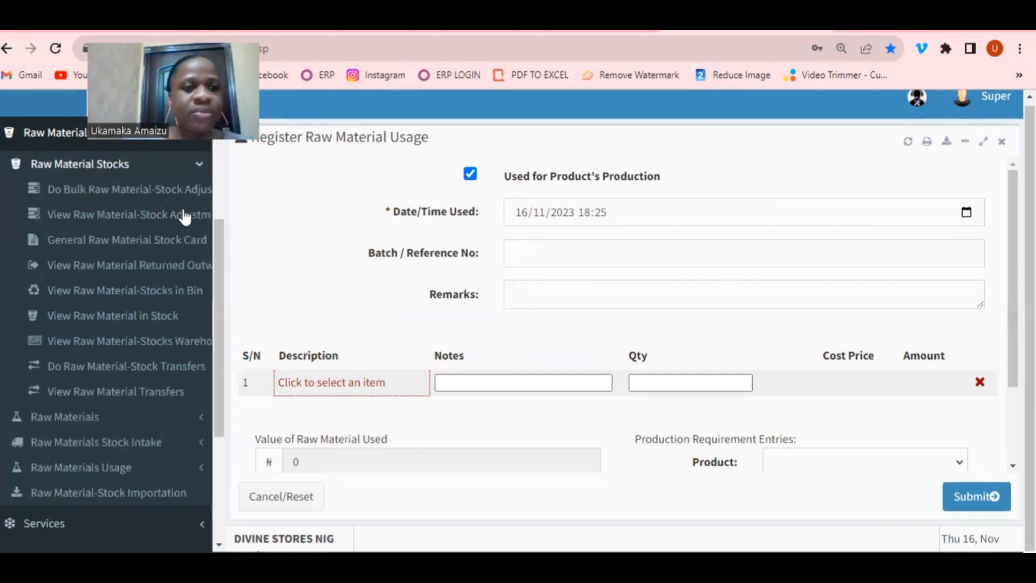
left_click_drag(220, 244, 219, 262)
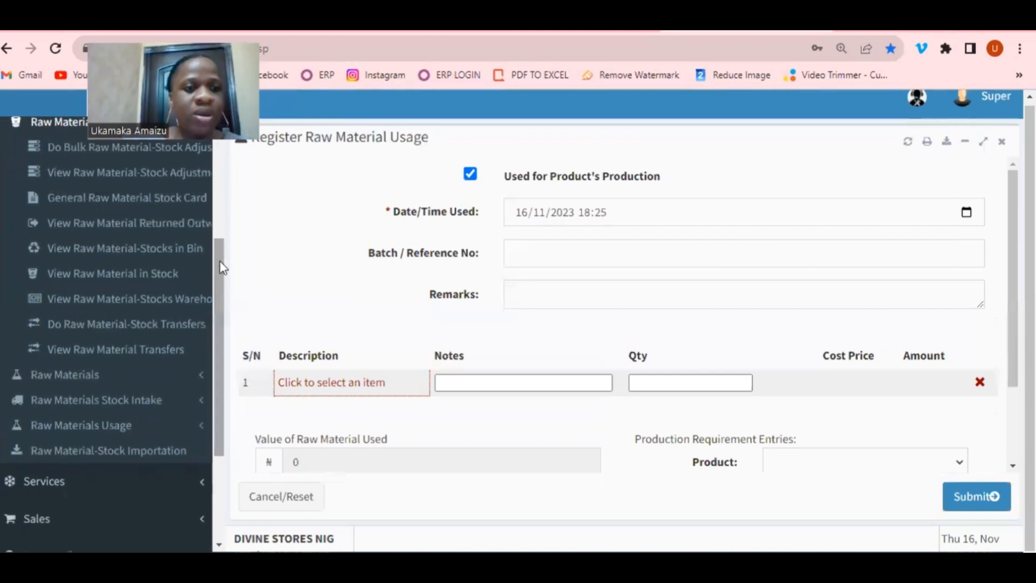
left_click(149, 275)
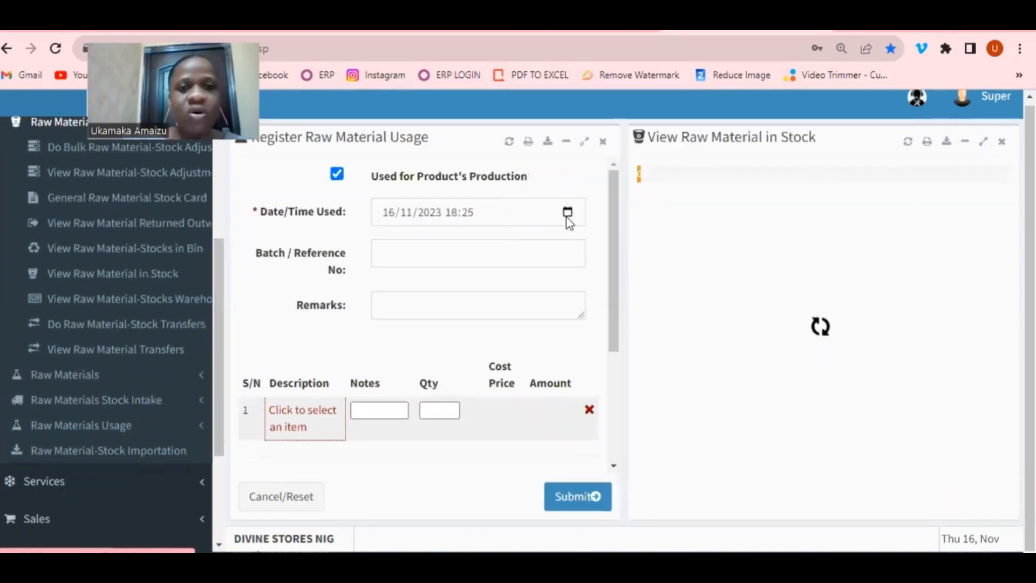
left_click(603, 142)
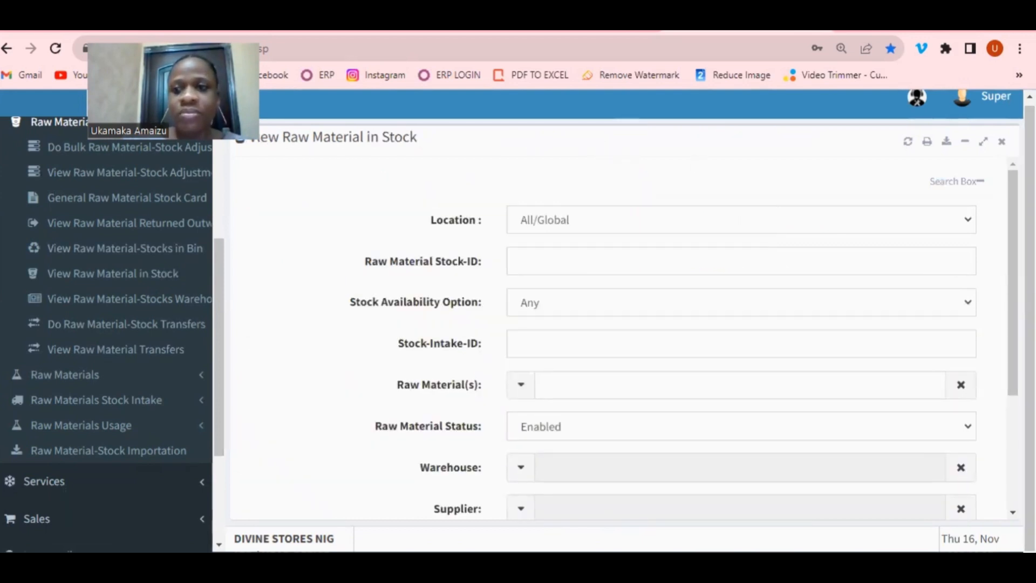
scroll(1003, 370, "down", 3)
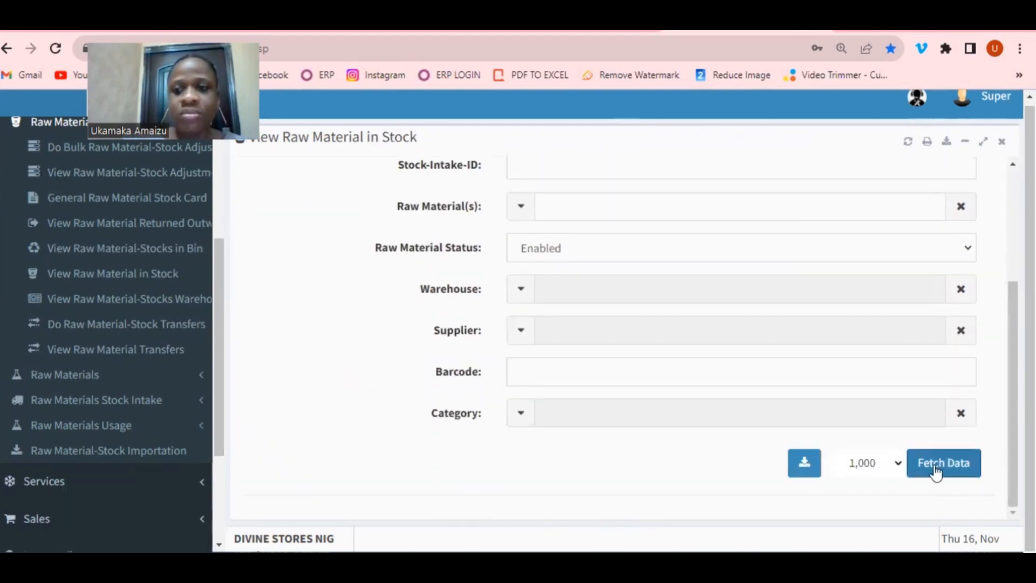
left_click(931, 465)
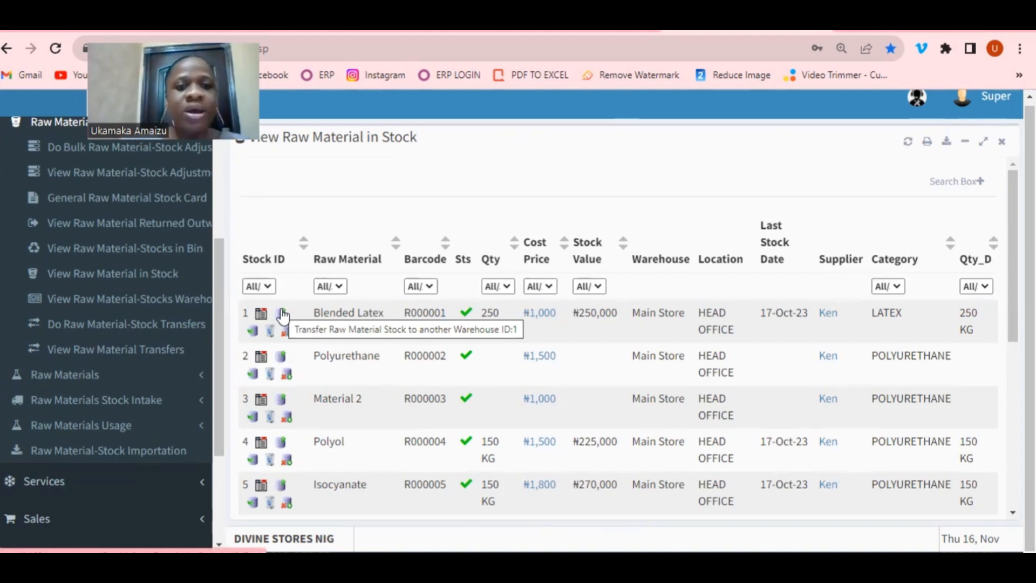
- View the return-to-supplier form for the Blended Latex stock, including its Quantity Returned and Notes fields, and close it
left_click(251, 331)
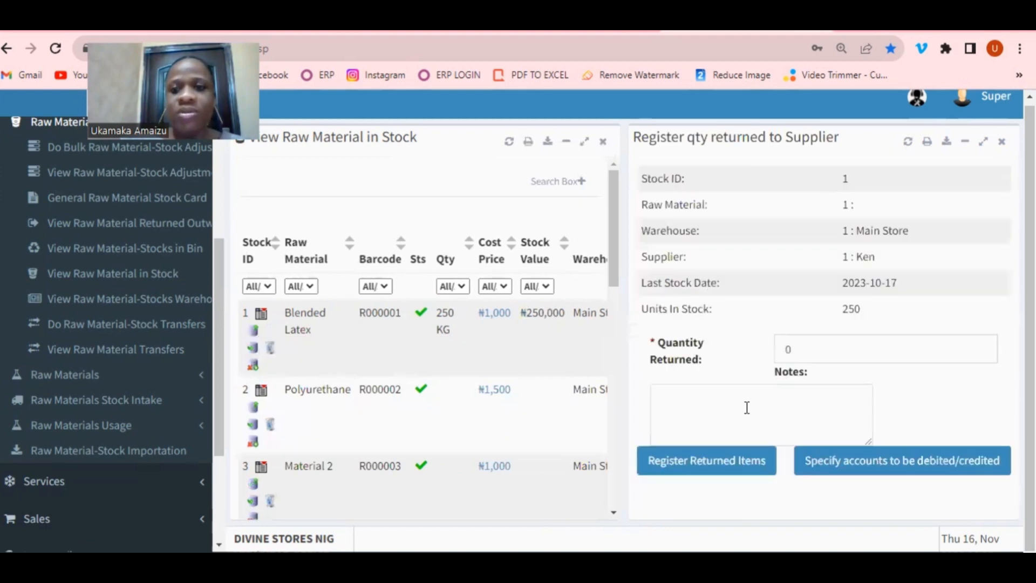
left_click(818, 354)
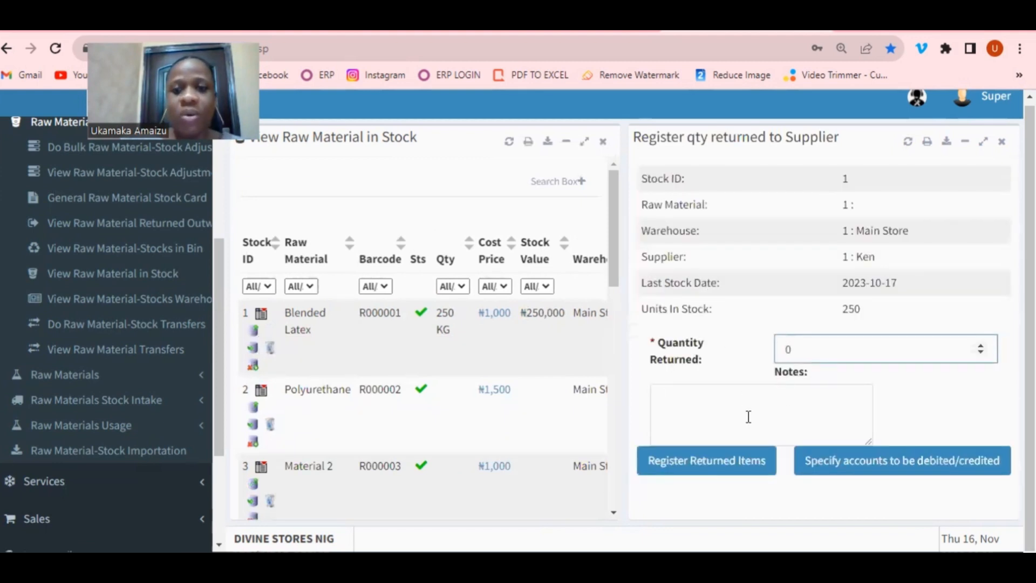
left_click(748, 416)
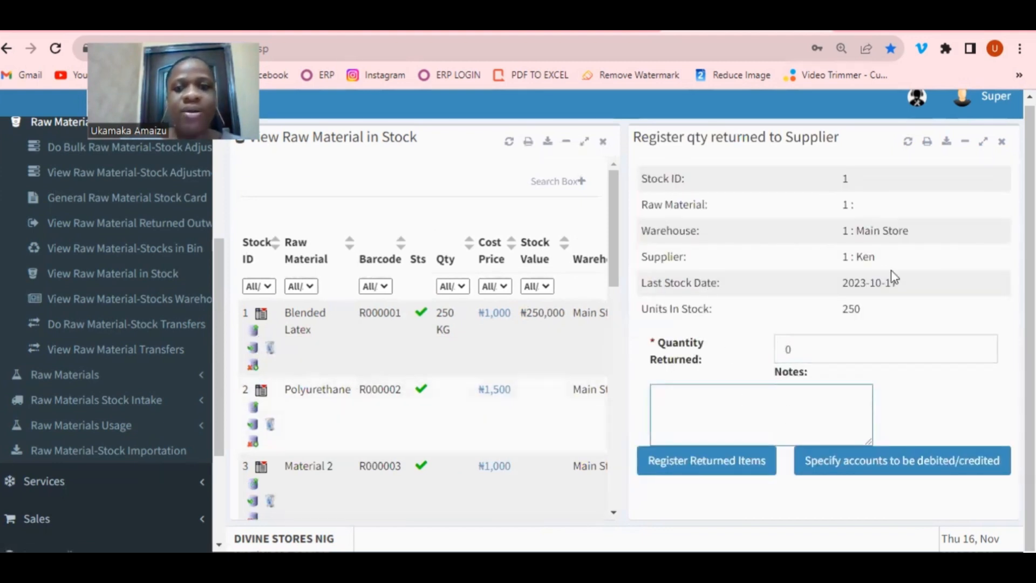
left_click(1001, 143)
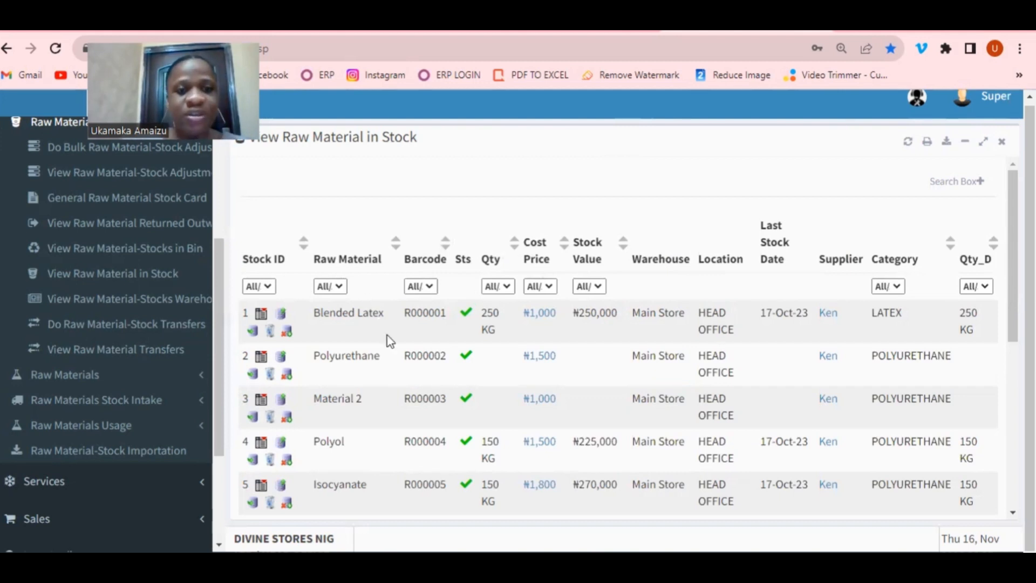
- View the warehouse bin transfer forms for the Polyurethane and Blended Latex stocks, and close both without submitting
left_click(272, 371)
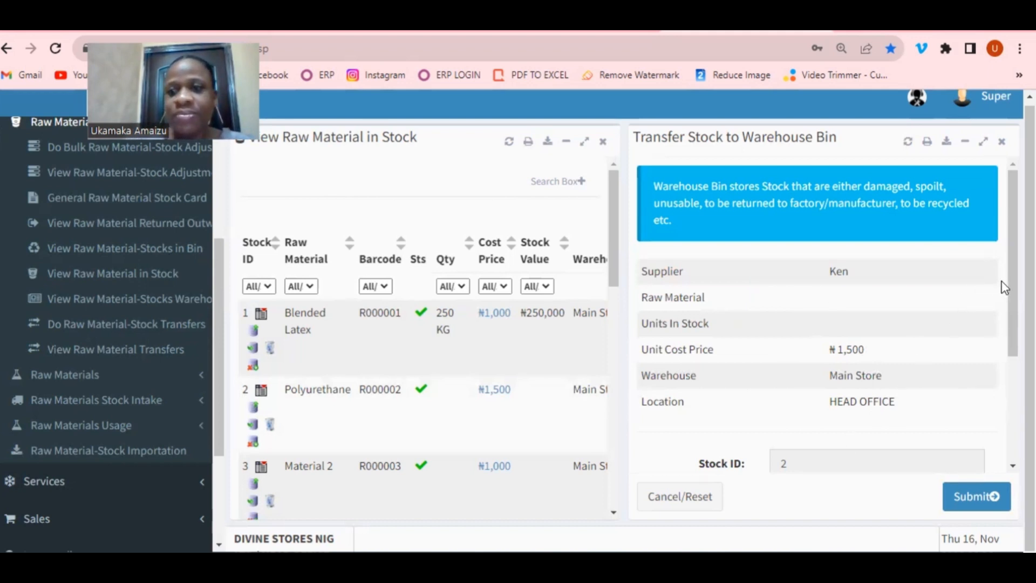
left_click_drag(1004, 287, 1003, 348)
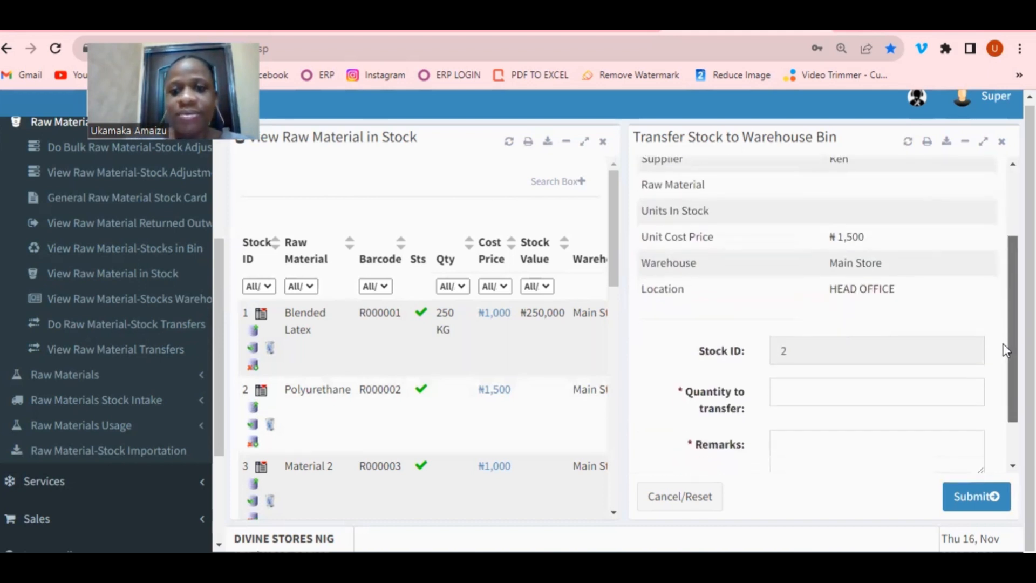
scroll(817, 313, "down", 1)
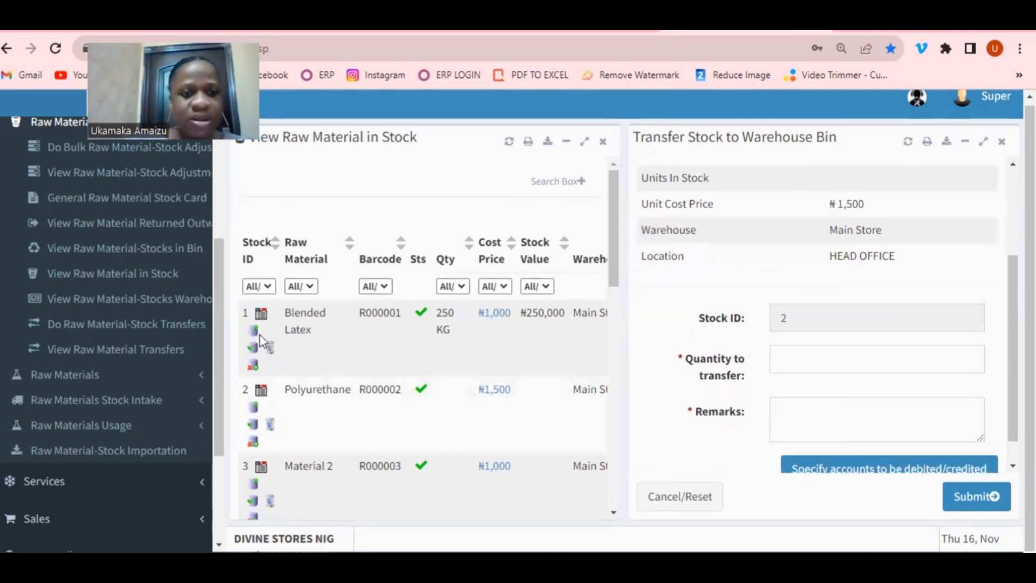
left_click(270, 349)
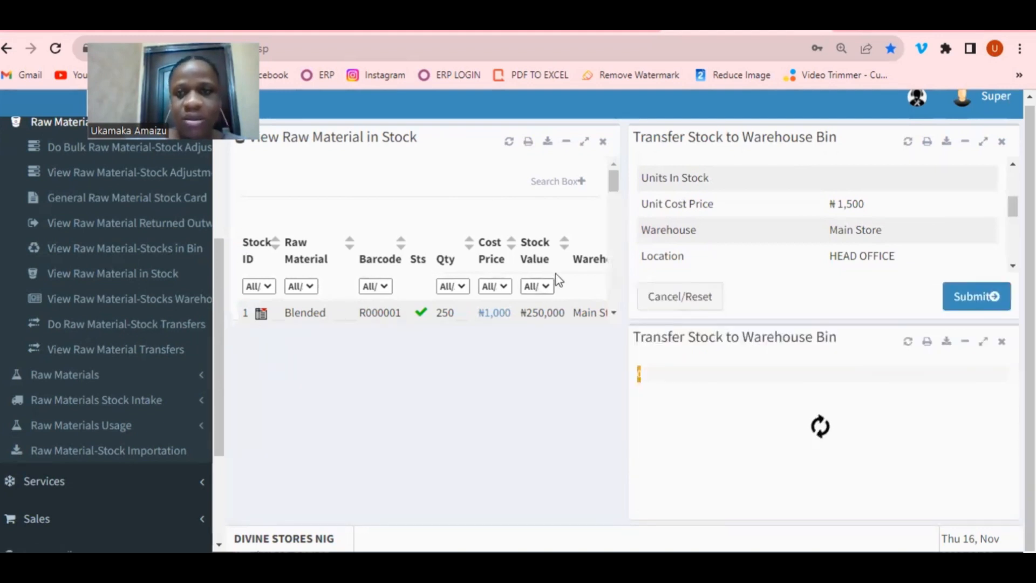
left_click(1002, 142)
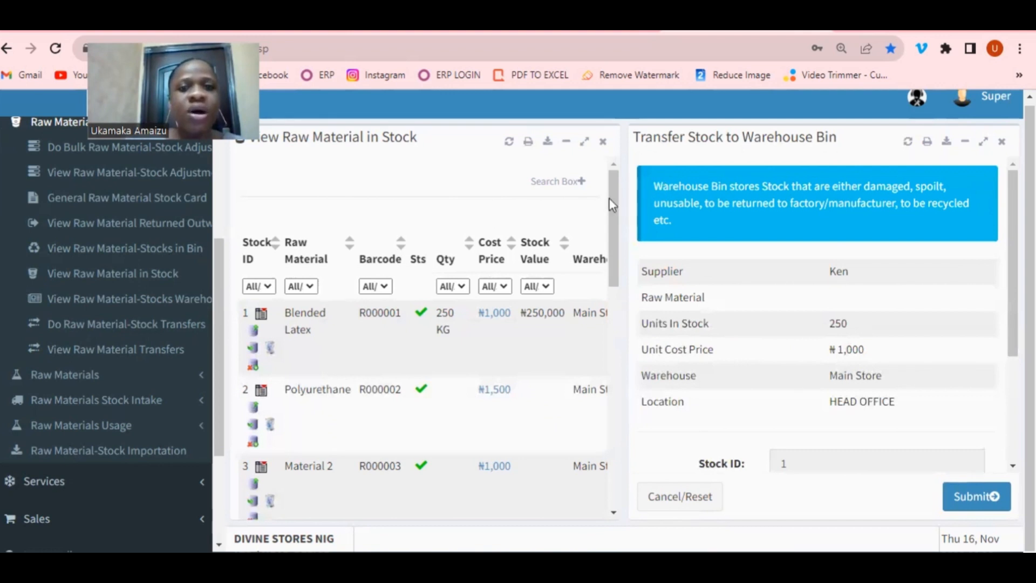
left_click(1001, 142)
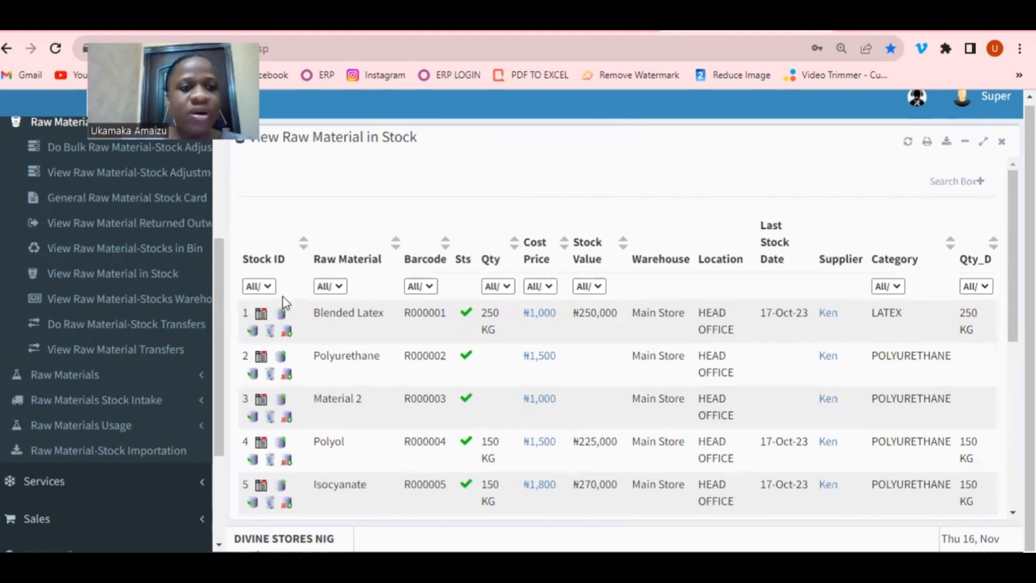
- Replace the stock list with the Do Raw Material-Stock Transfers form, and briefly view the warehouse raw material transfers search form
left_click(148, 324)
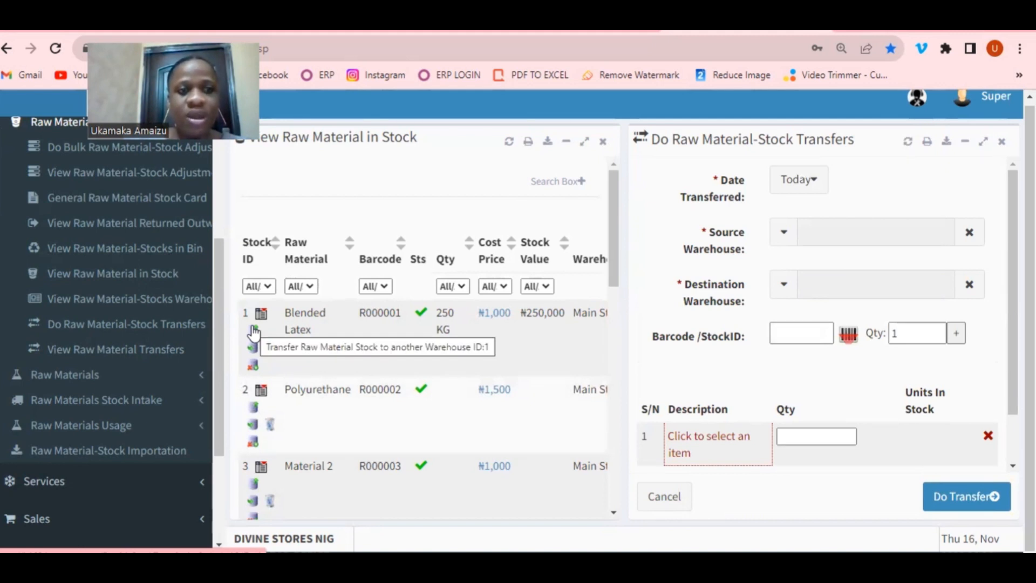
left_click(606, 140)
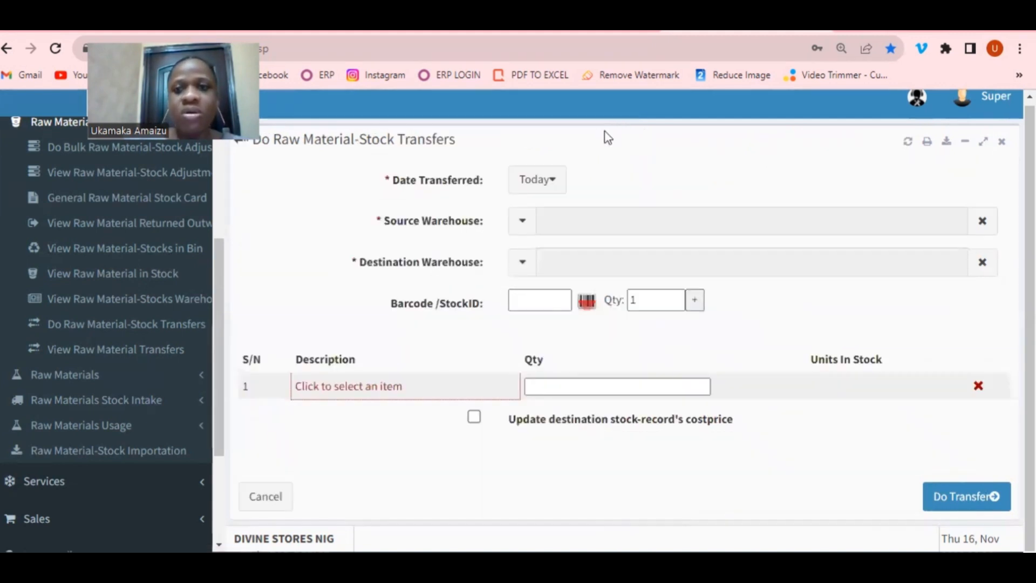
left_click(130, 361)
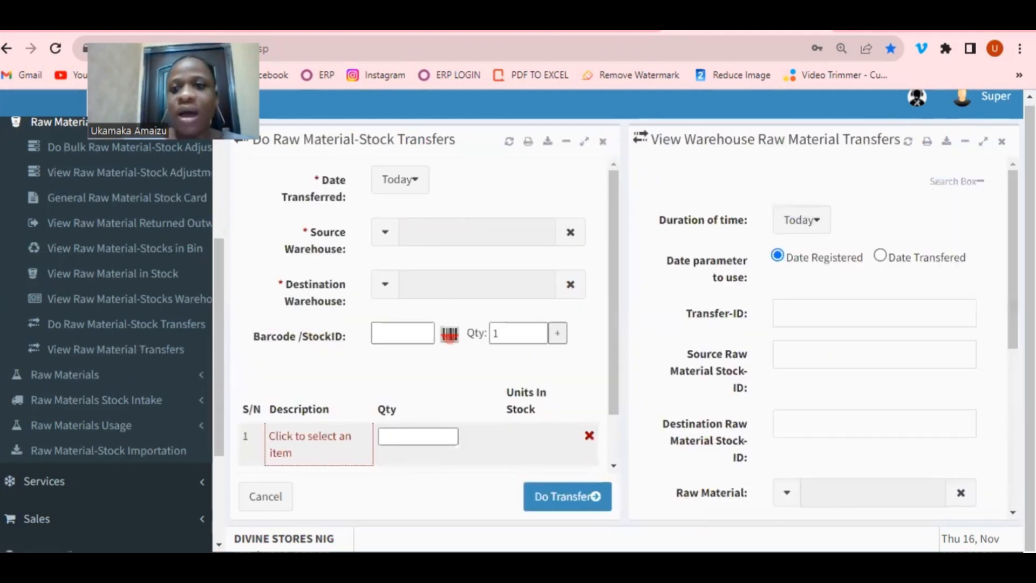
left_click(1001, 141)
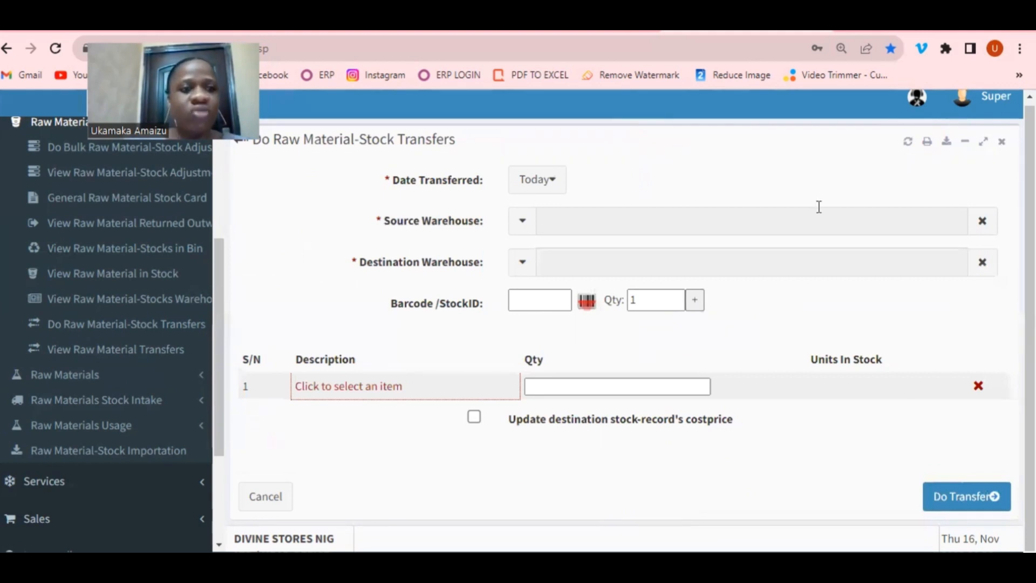
scroll(224, 280, "up", 1)
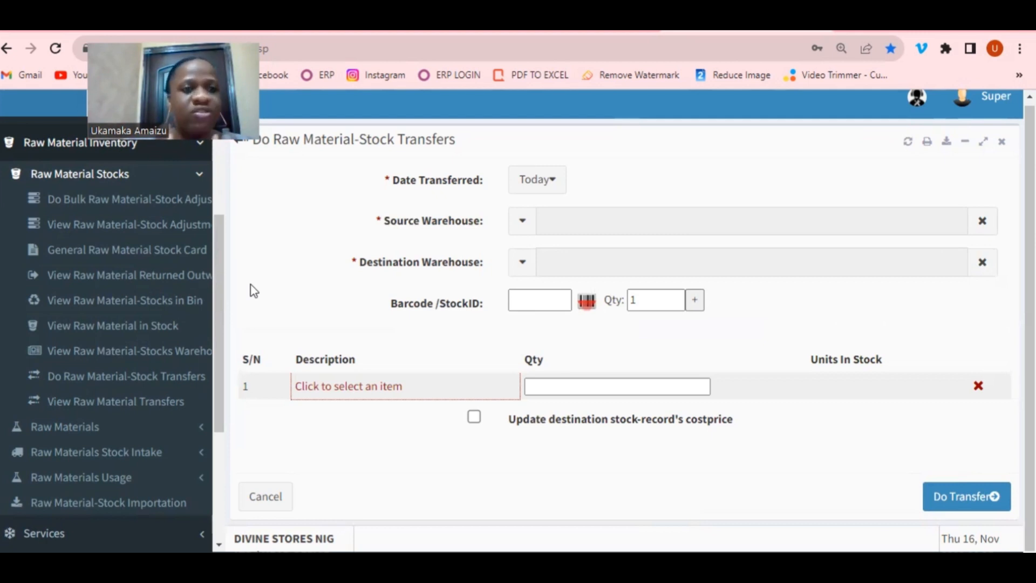
- Open the General Raw Material Stock Card in place of the transfer form and fetch its records for This Year
left_click(60, 253)
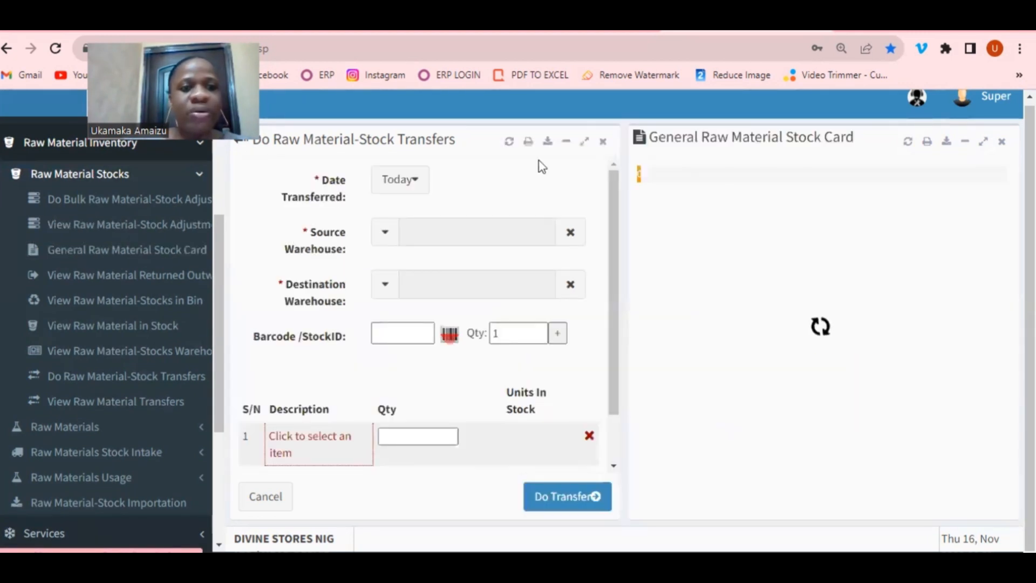
left_click(604, 142)
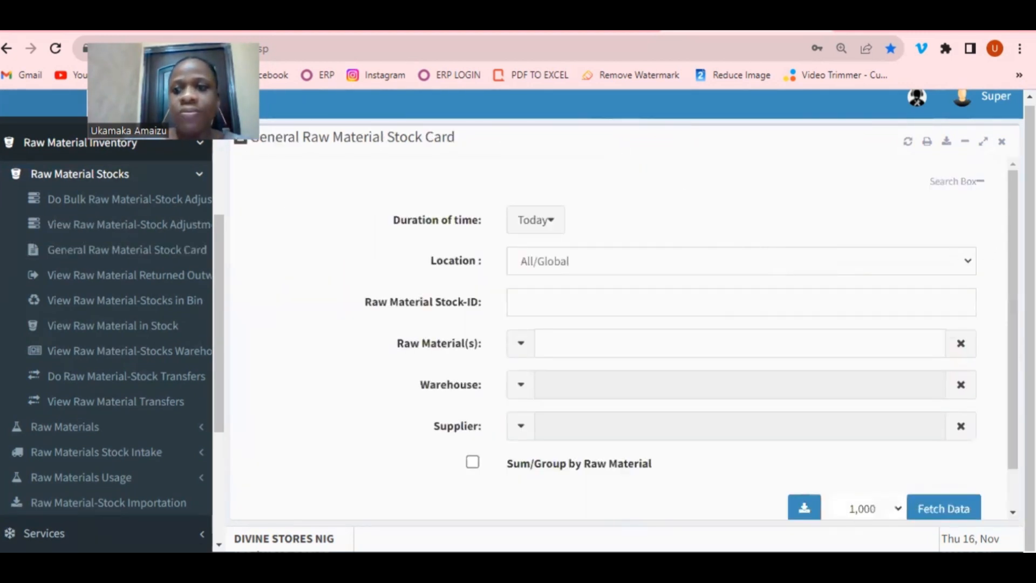
scroll(717, 194, "down", 1)
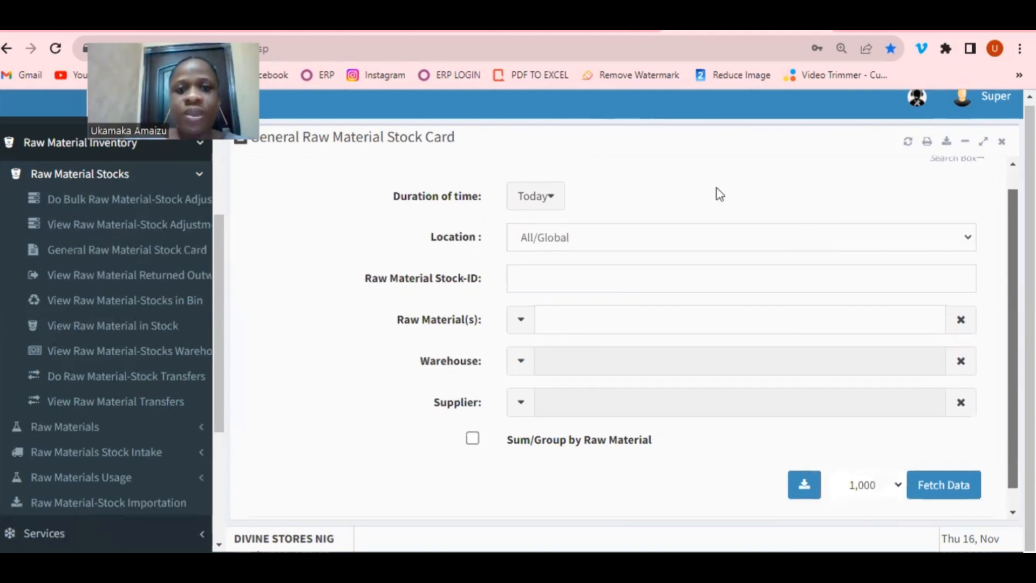
left_click(541, 196)
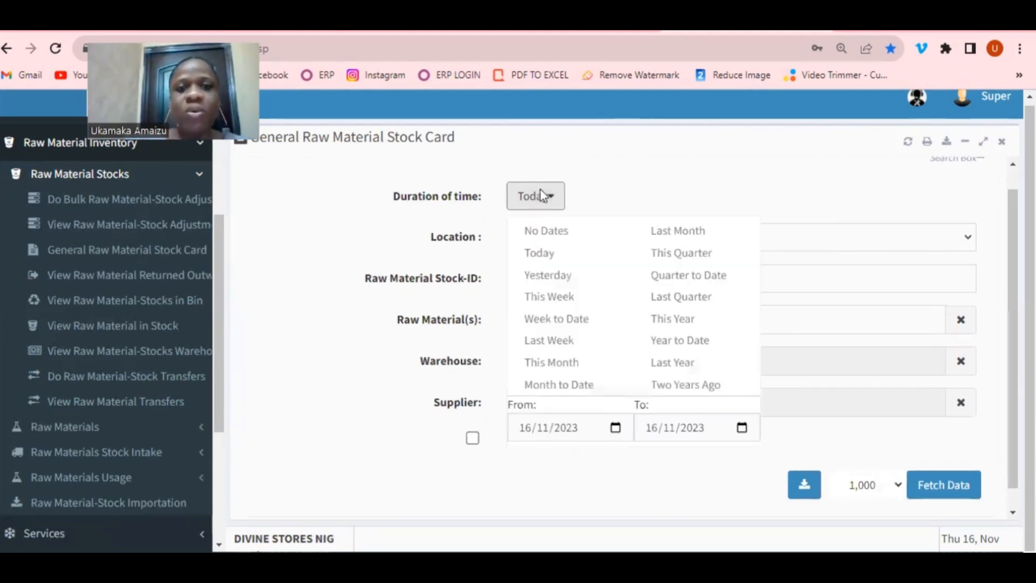
left_click(674, 319)
left_click(932, 492)
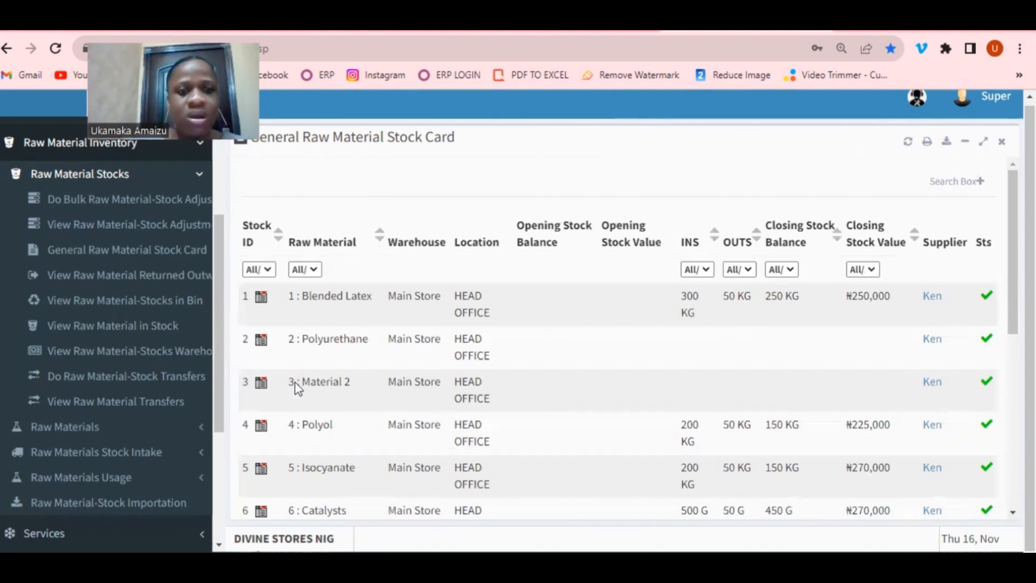
- View the Polyurethane stock card enlarged, get its history for This Year, then refresh and close the card
left_click(261, 339)
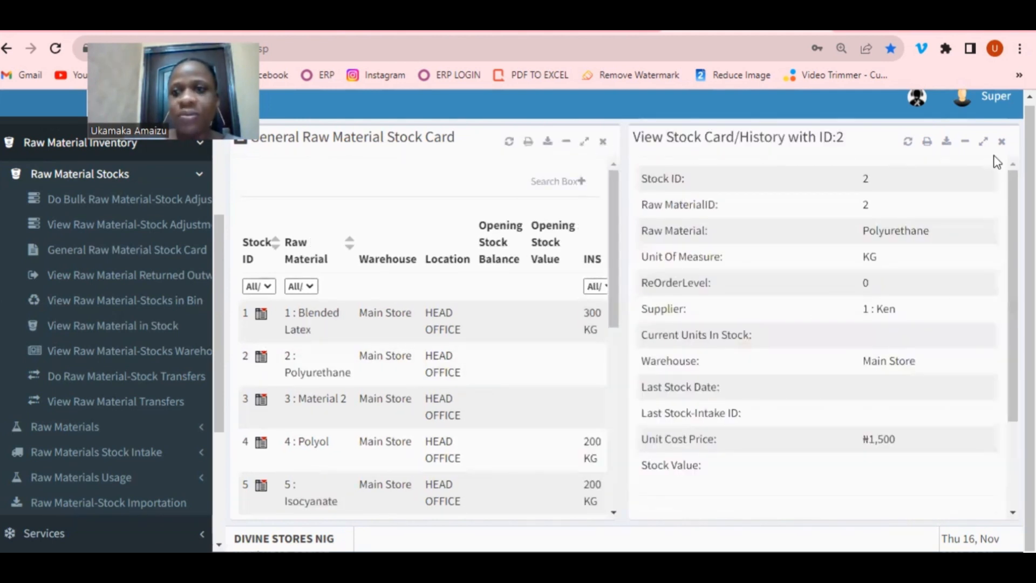
left_click(983, 142)
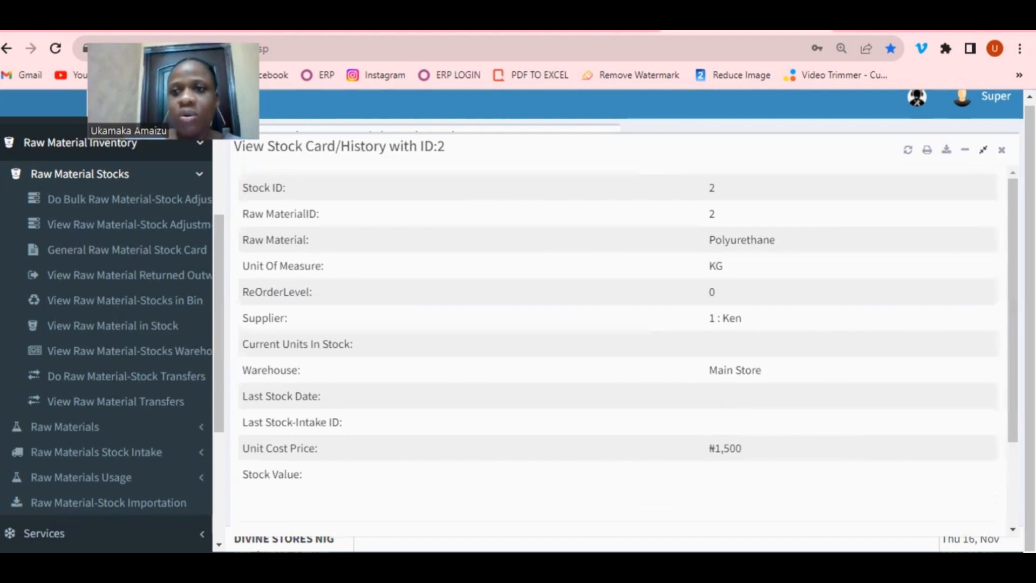
scroll(619, 335, "down", 3)
left_click(520, 438)
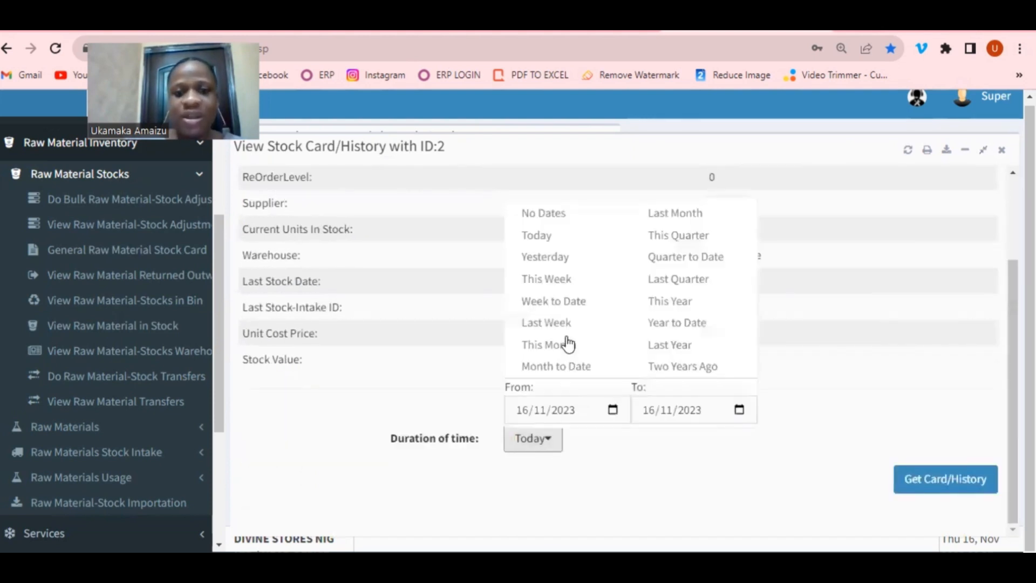
left_click(681, 306)
left_click(950, 478)
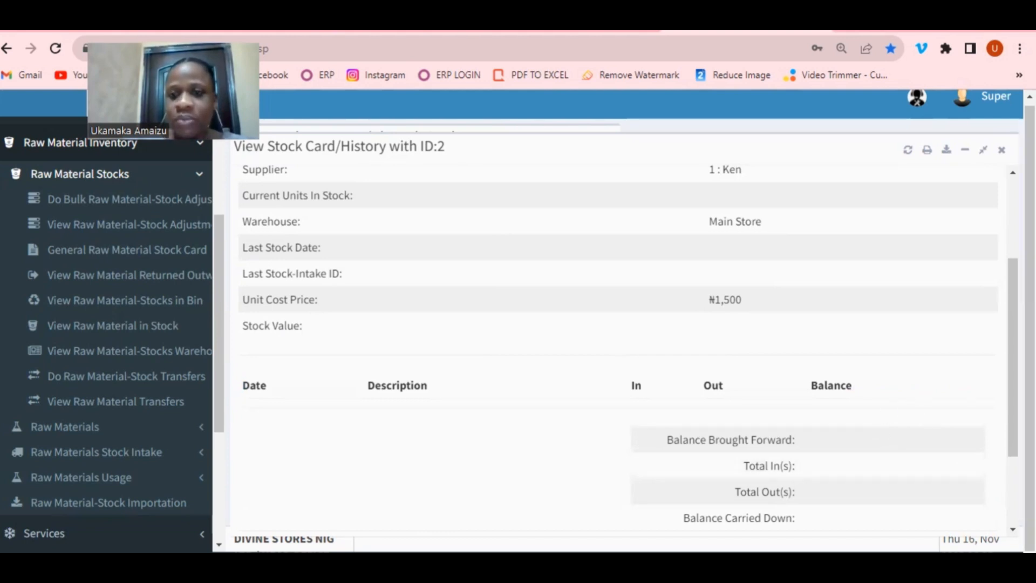
scroll(1001, 324, "down", 2)
scroll(1000, 323, "up", 4)
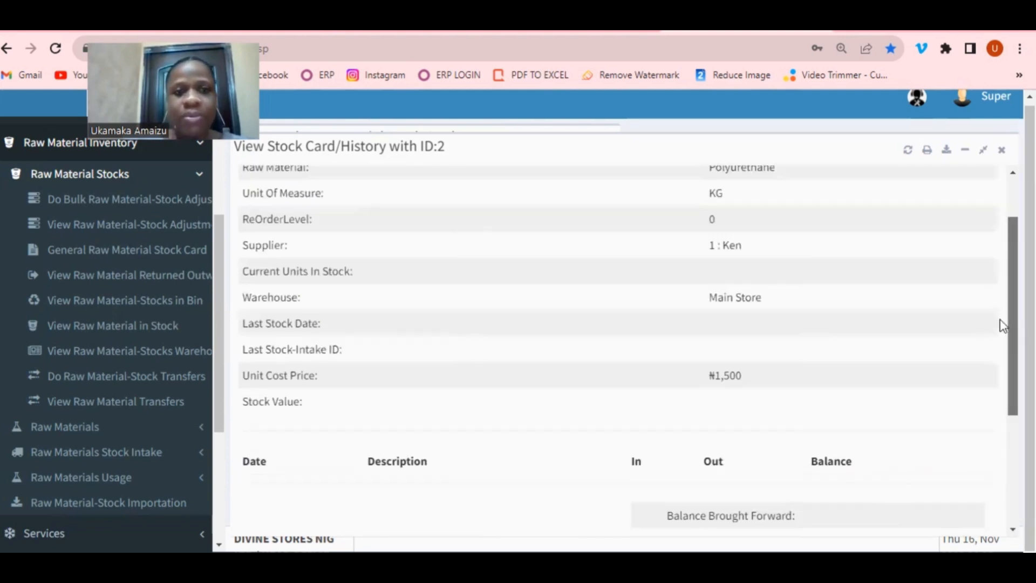
left_click(904, 149)
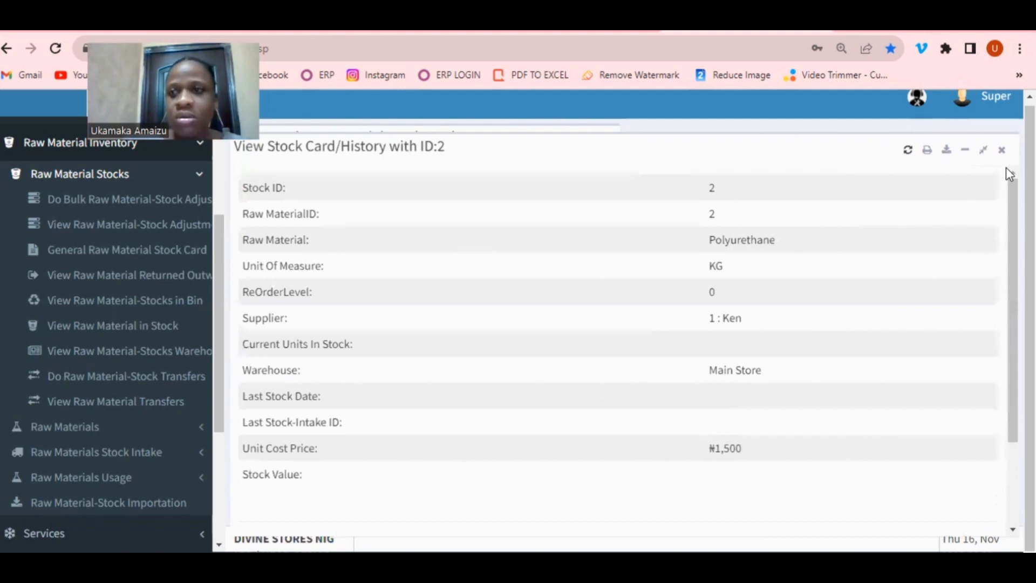
left_click(1001, 151)
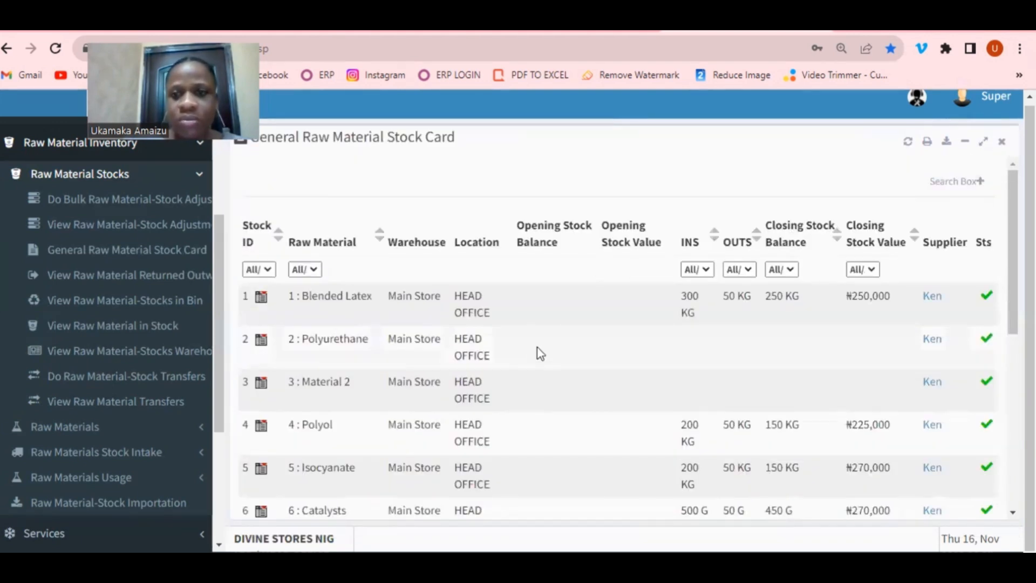
- View the Blended Latex stock card enlarged, get its history for This Year, and examine the entries, totals and balance carried down
left_click(261, 298)
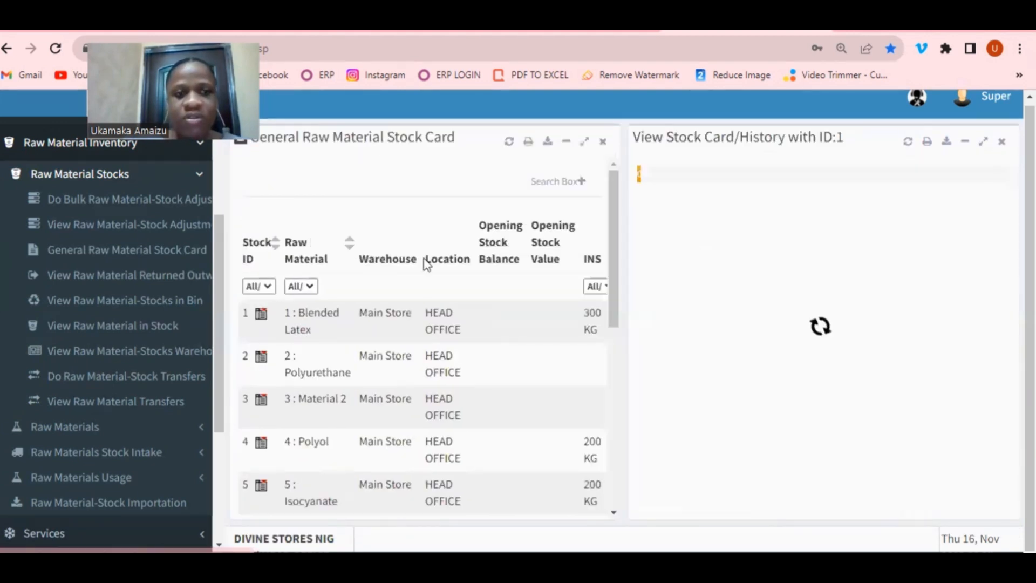
left_click(983, 142)
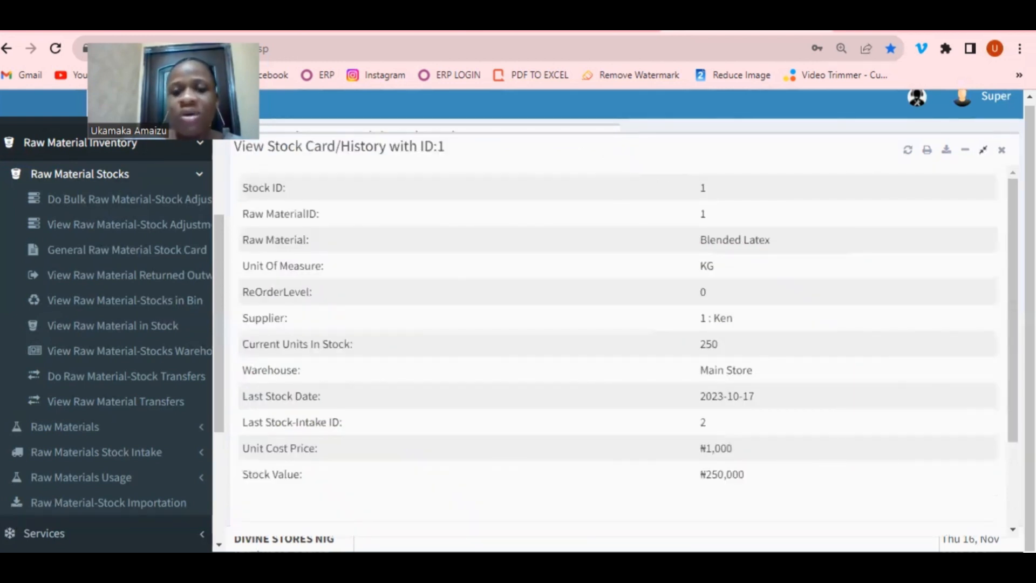
scroll(1005, 358, "down", 2)
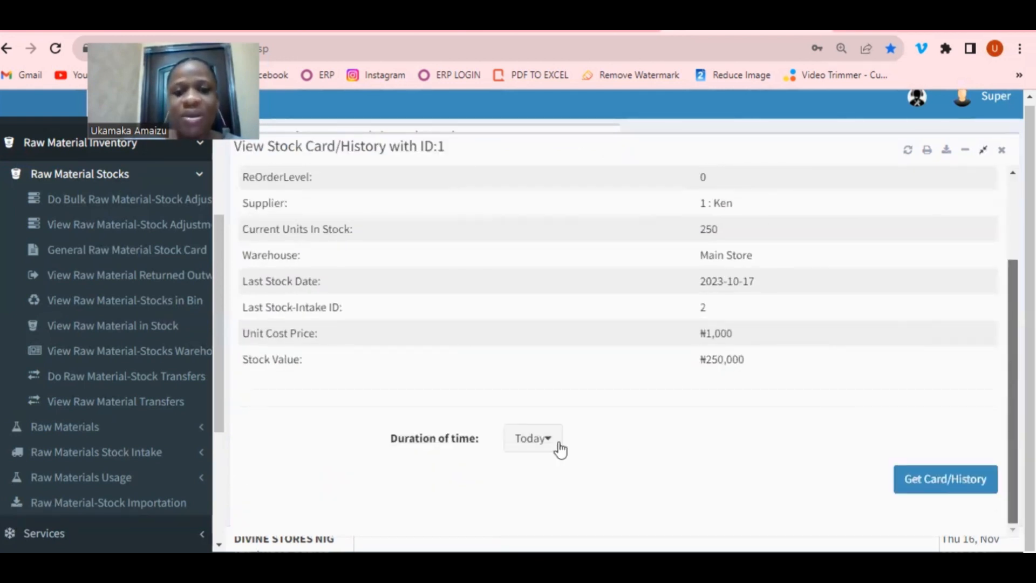
left_click(540, 443)
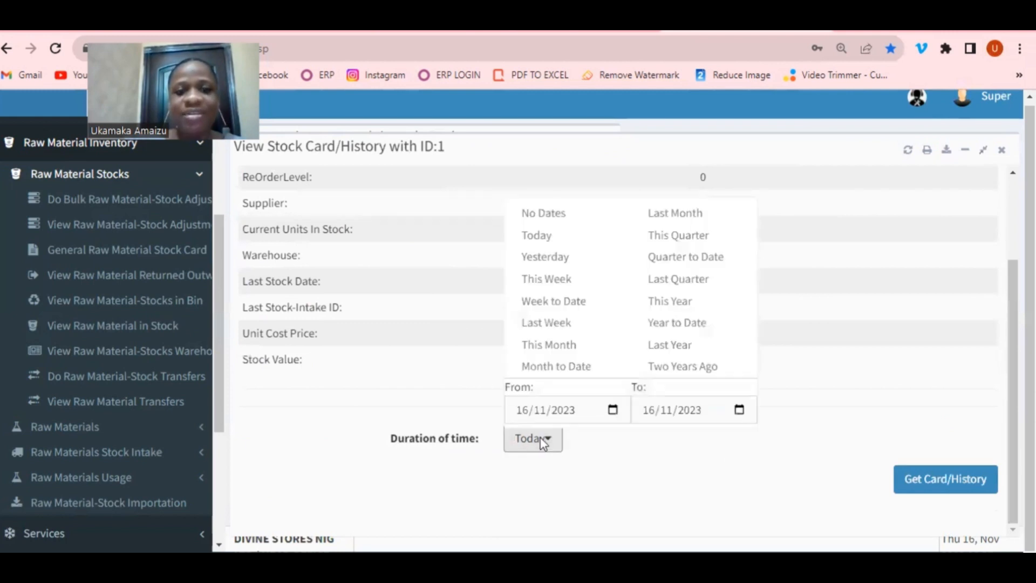
left_click(657, 302)
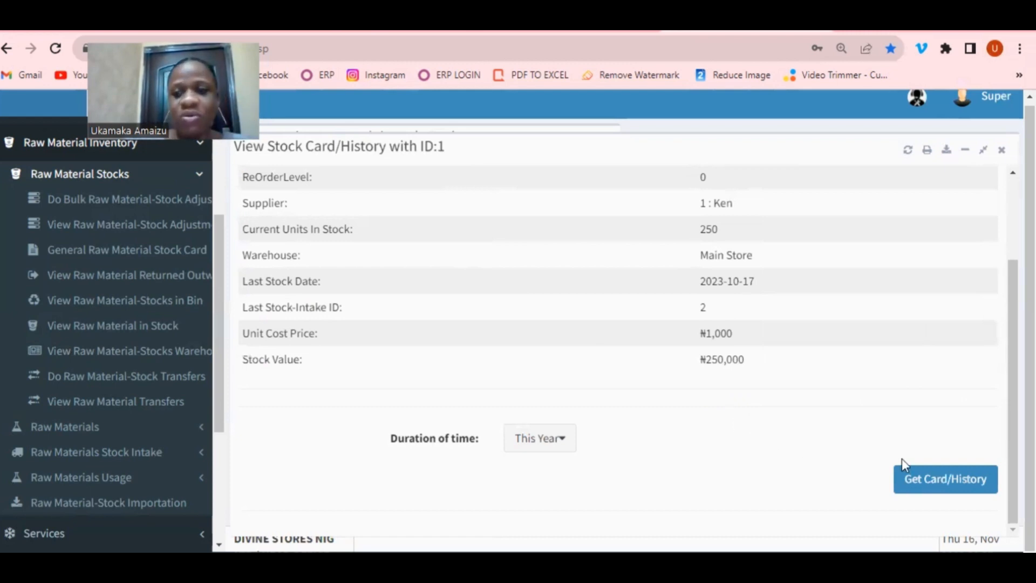
left_click(909, 480)
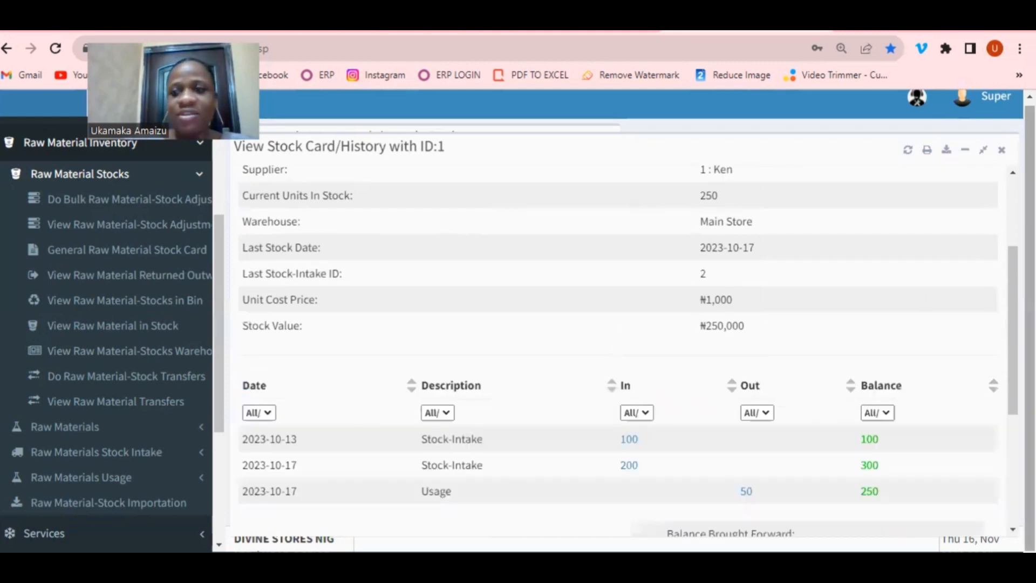
scroll(903, 372, "down", 2)
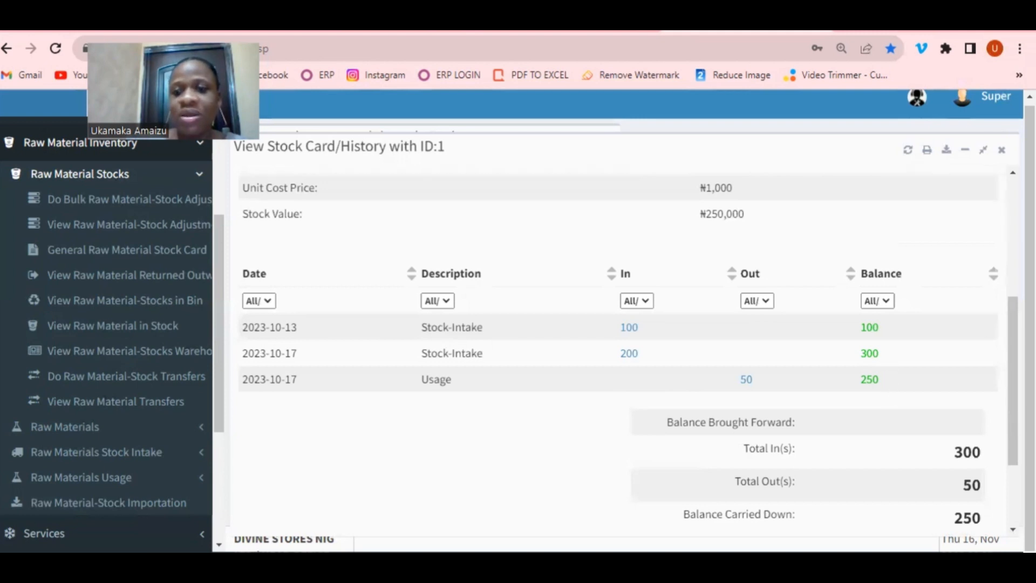
scroll(1004, 426, "down", 2)
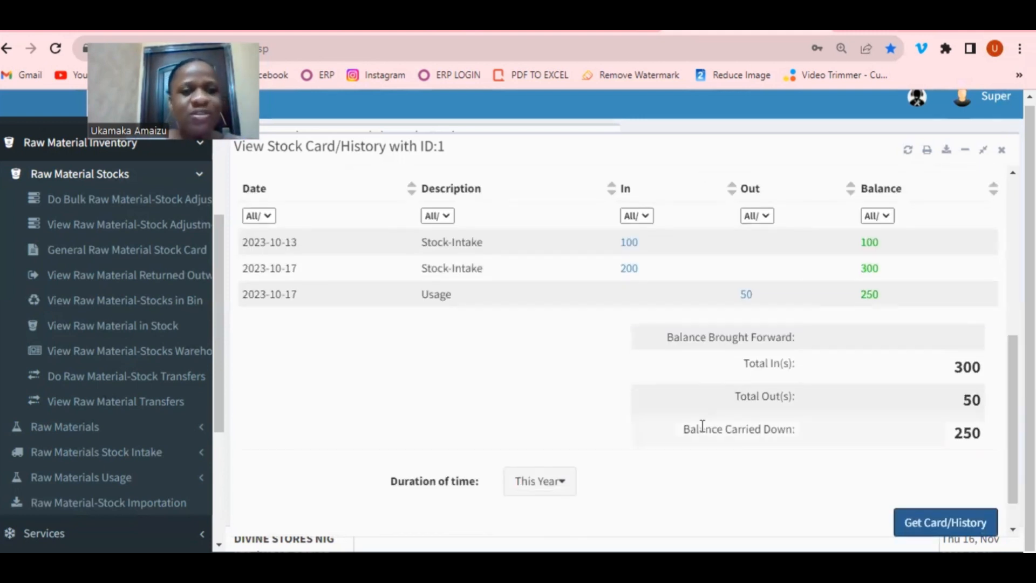
left_click_drag(700, 429, 982, 434)
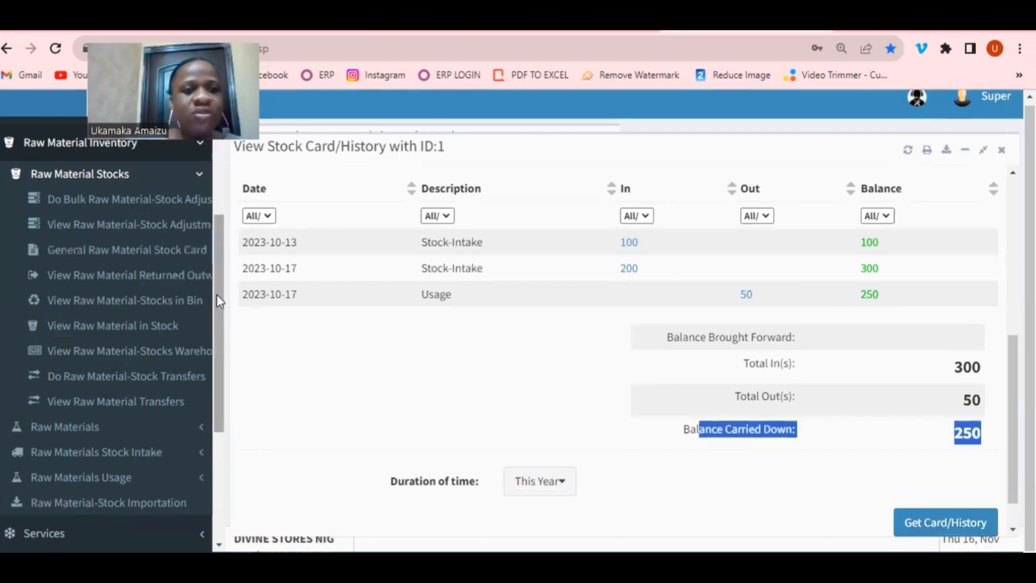
- Open the Register Production Intake Bulk form from the product stock intake functions and close the Blended Latex stock card
left_click_drag(215, 293, 219, 186)
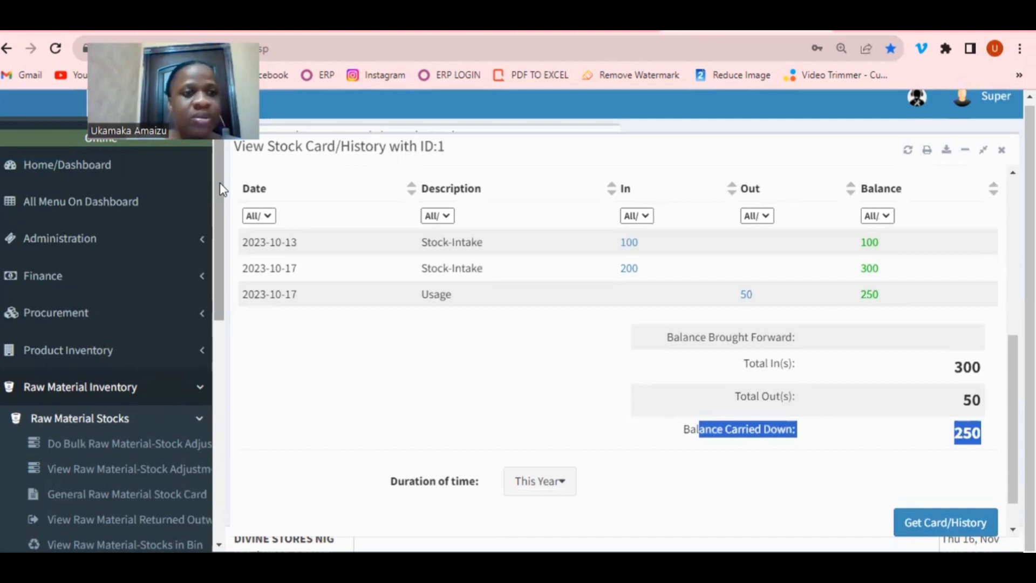
scroll(216, 309, "down", 2)
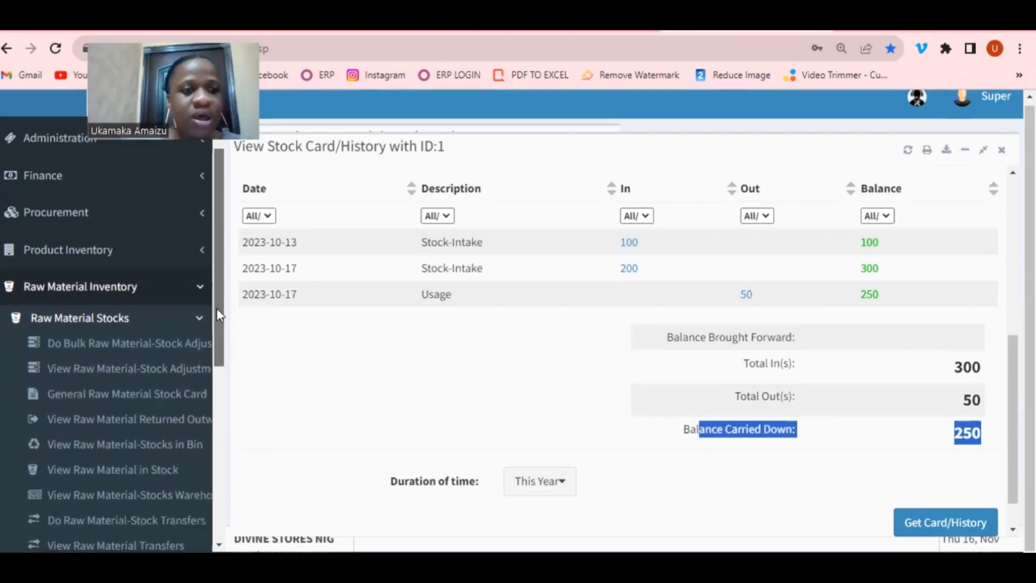
left_click(161, 253)
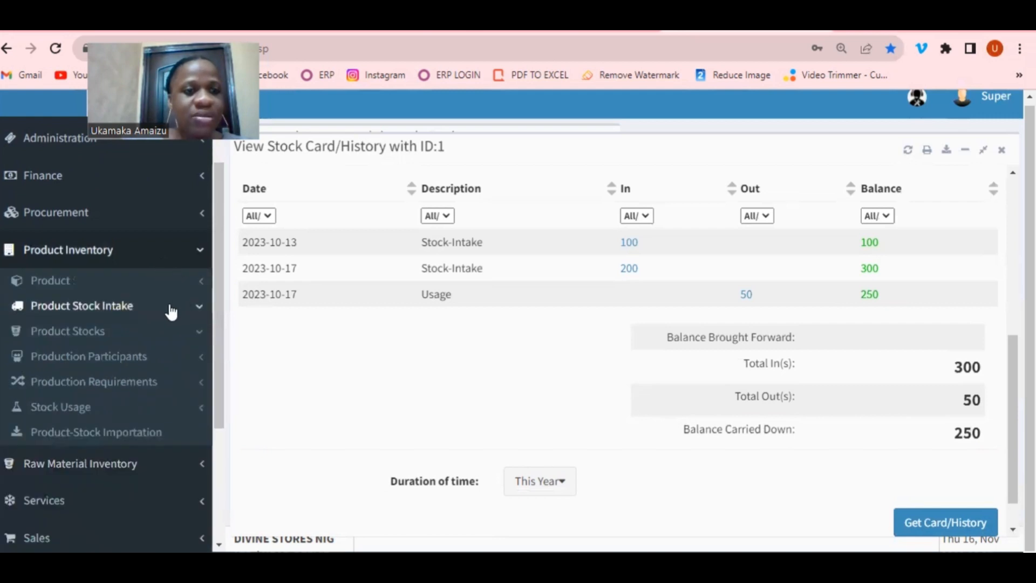
left_click(171, 311)
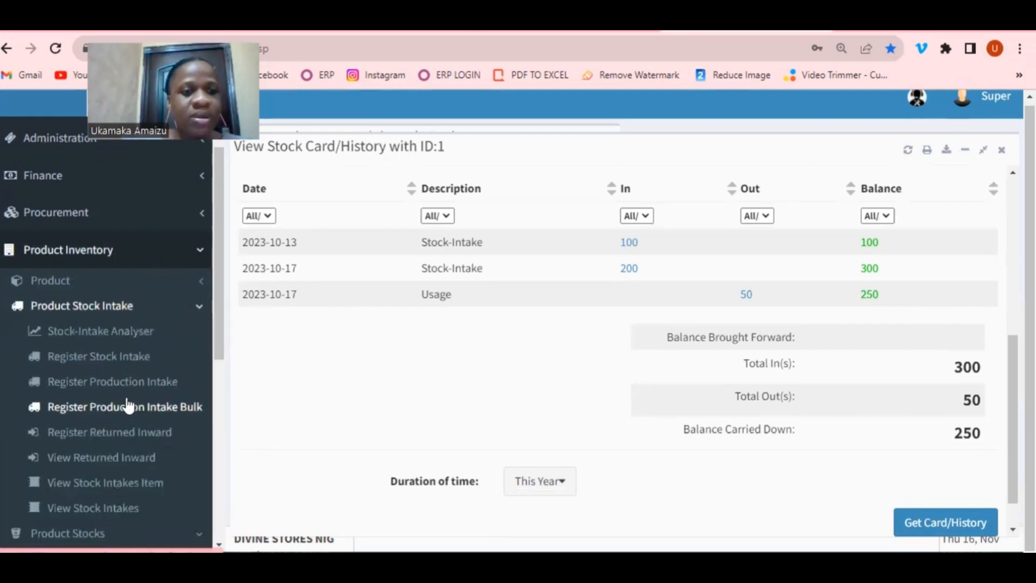
left_click(131, 406)
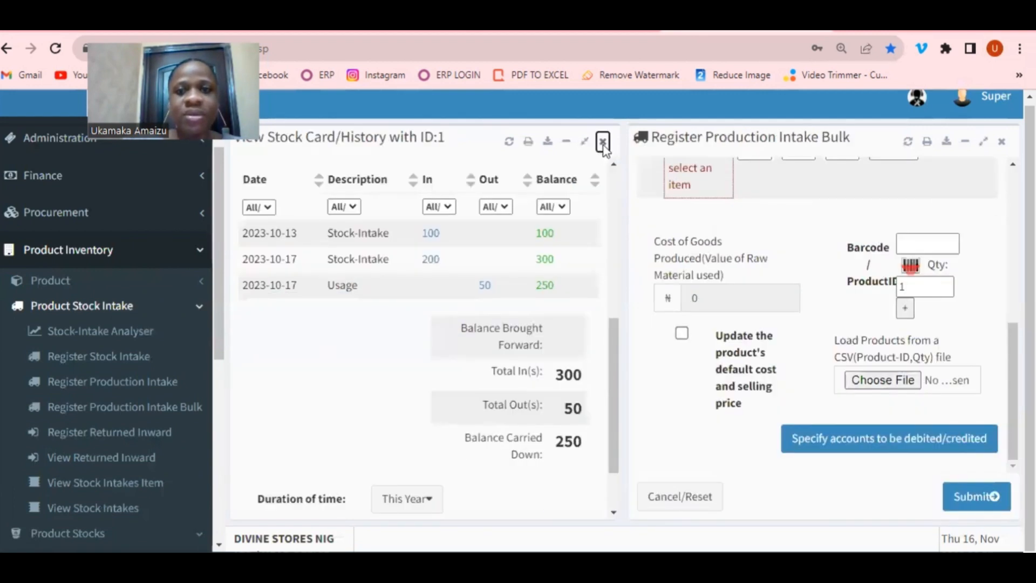
left_click(602, 142)
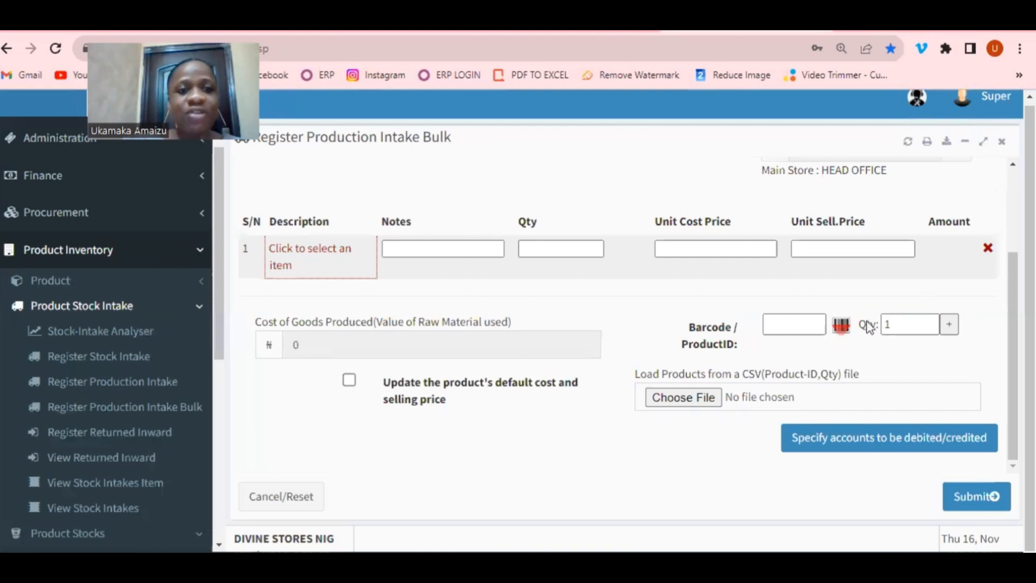
- Replace the production intake form with the product Register Stock Usage form and enable Used for Product's Production
scroll(218, 317, "down", 2)
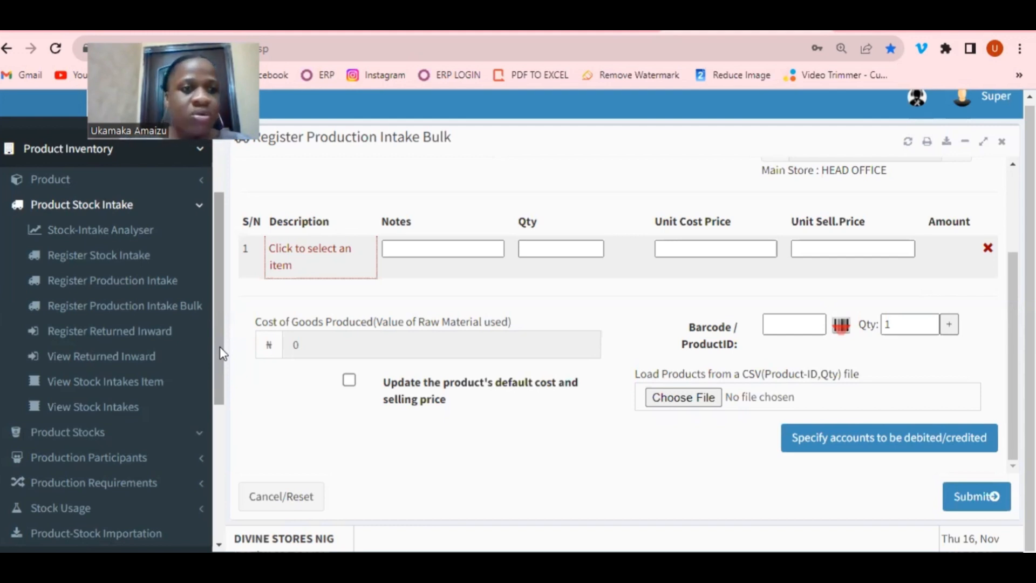
left_click_drag(219, 374, 222, 445)
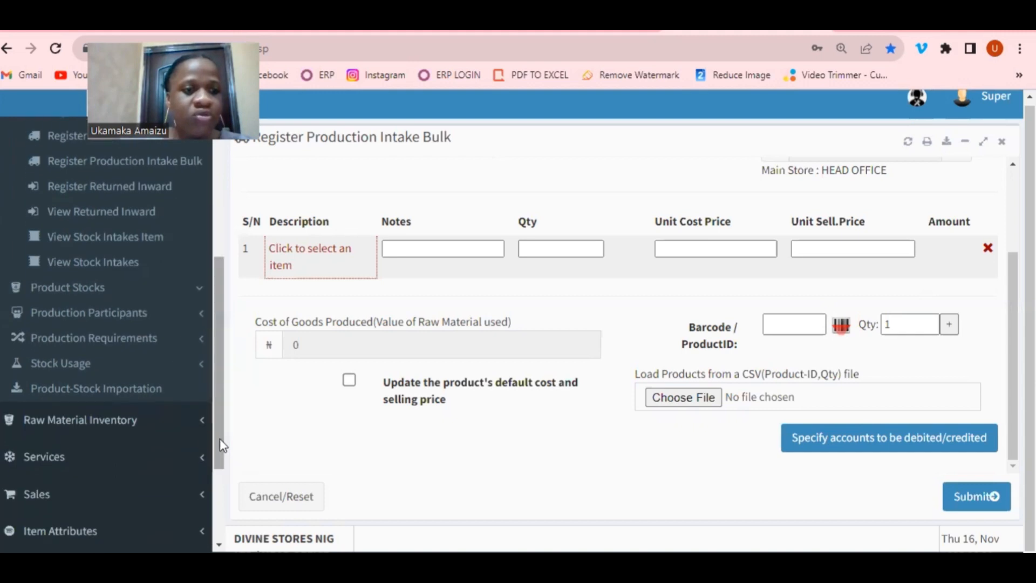
left_click(103, 365)
scroll(110, 372, "down", 3)
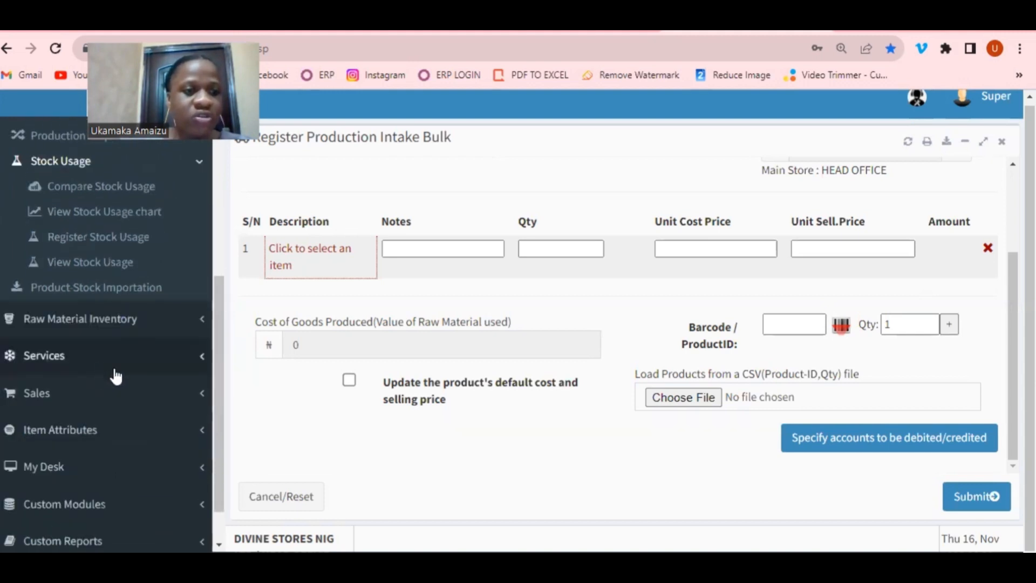
left_click(96, 248)
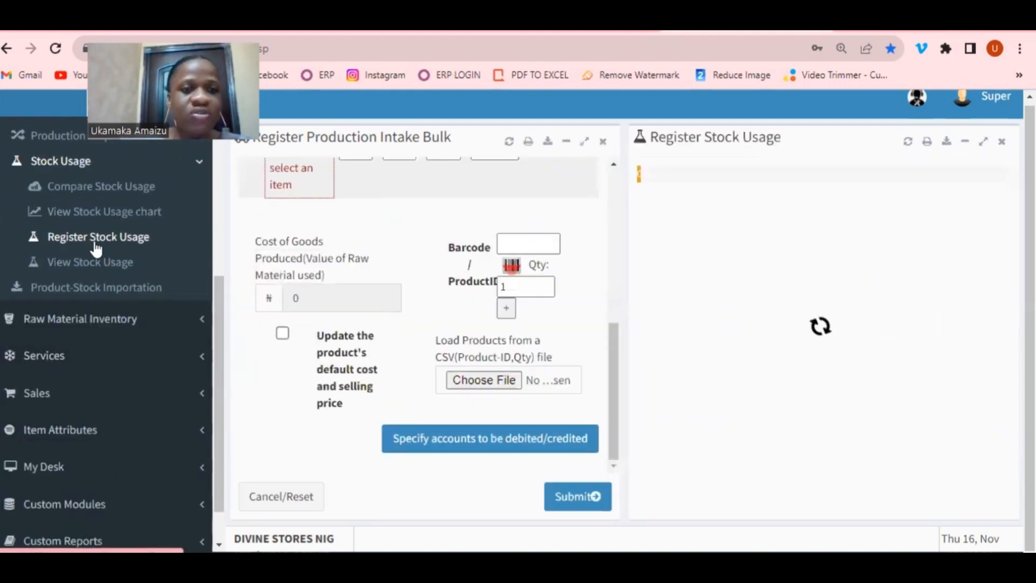
left_click(606, 142)
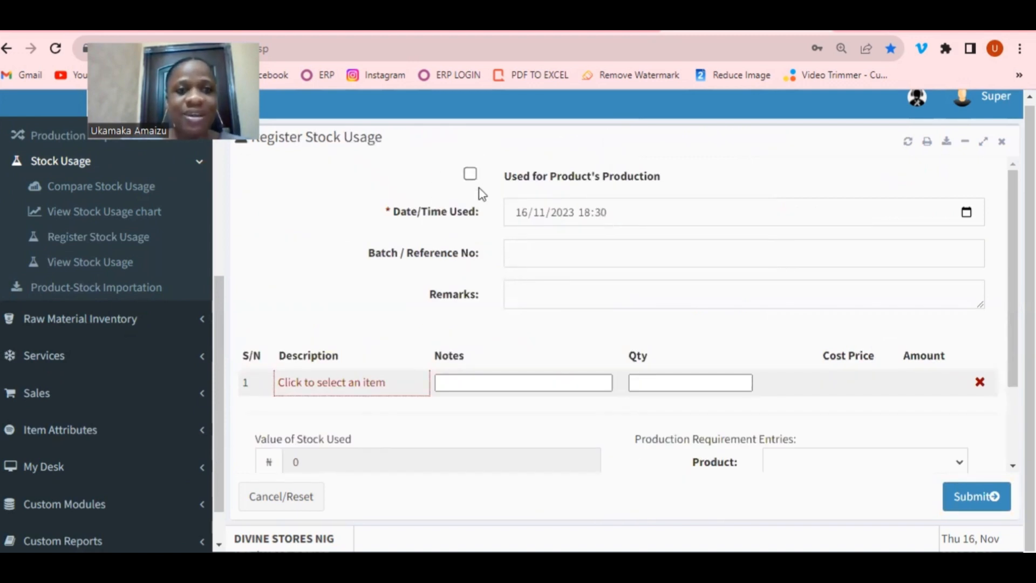
left_click(472, 176)
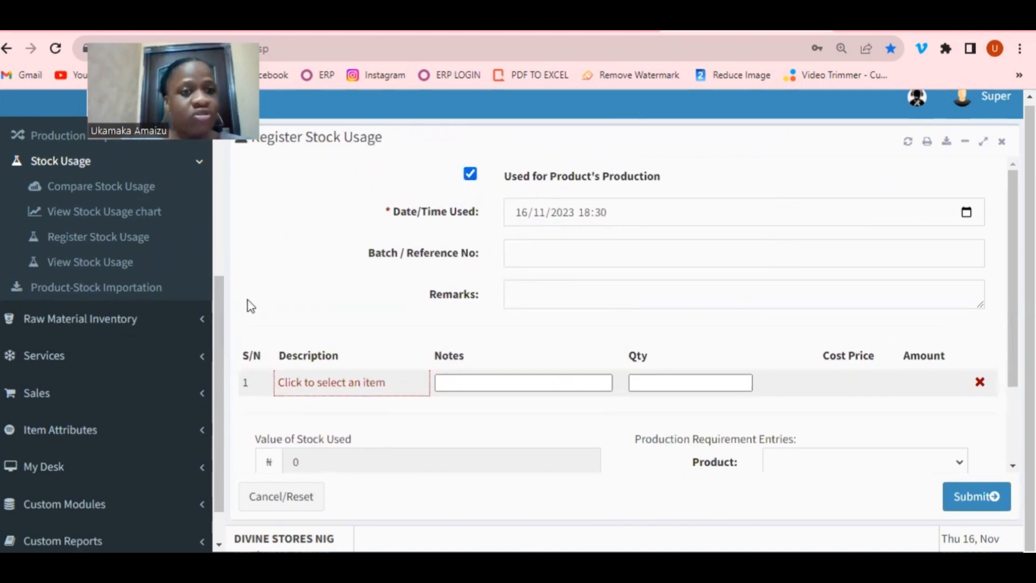
left_click_drag(218, 315, 220, 290)
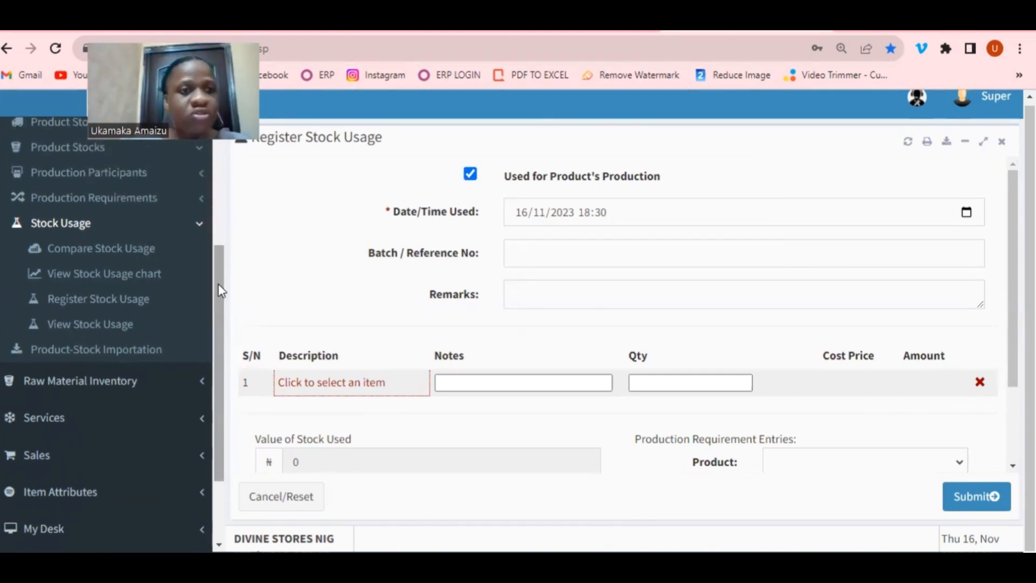
left_click_drag(218, 283, 219, 239)
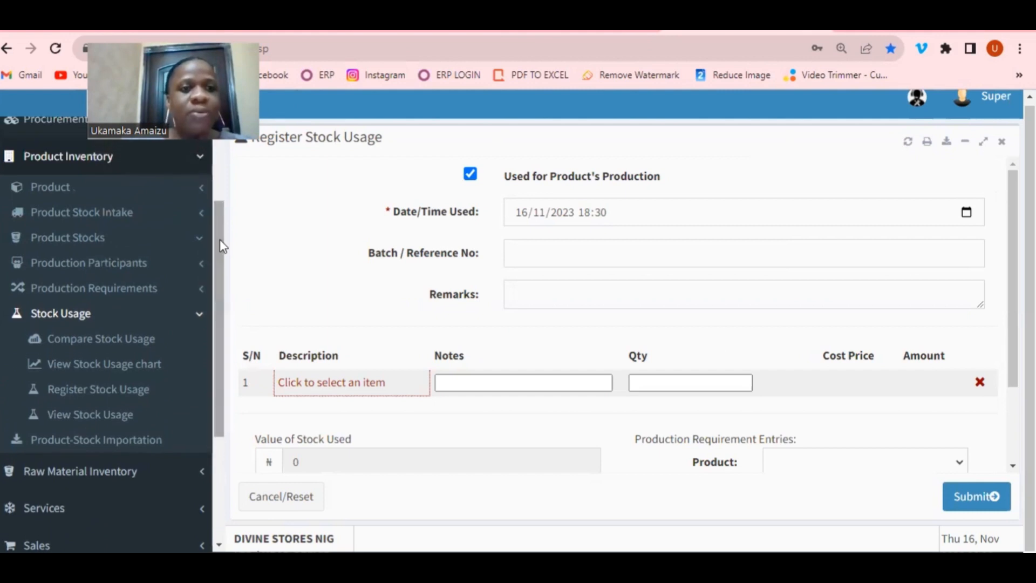
- Open the Write Invoice form from the Sales invoice functions and close the Register Stock Usage form
left_click(180, 316)
left_click_drag(222, 301, 224, 353)
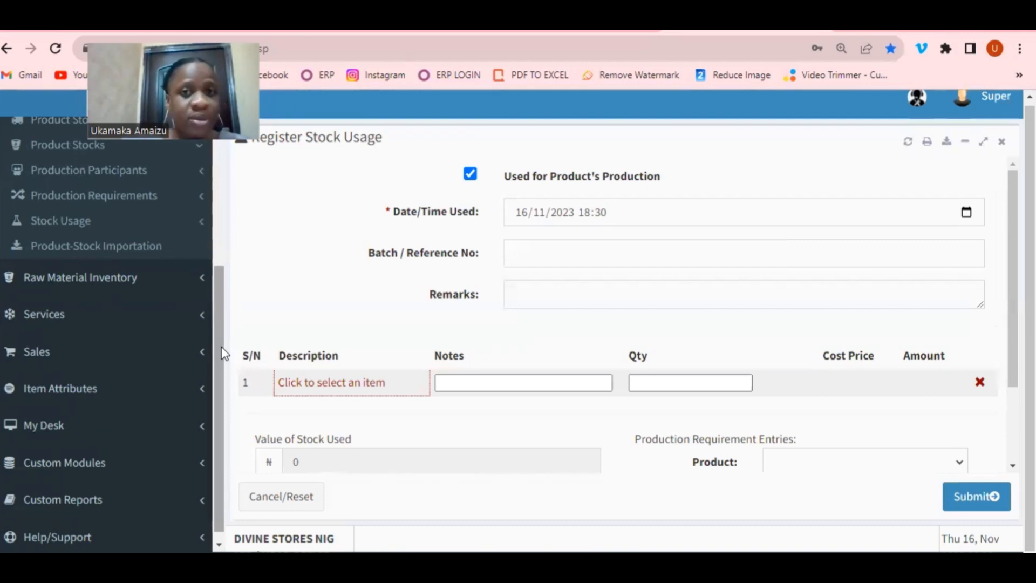
left_click(137, 356)
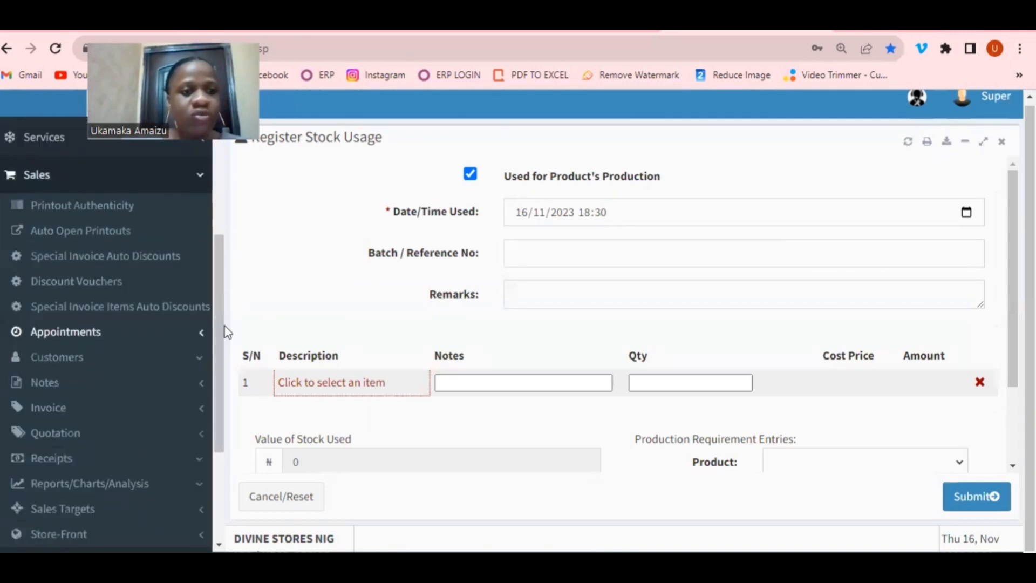
left_click_drag(218, 338, 211, 362)
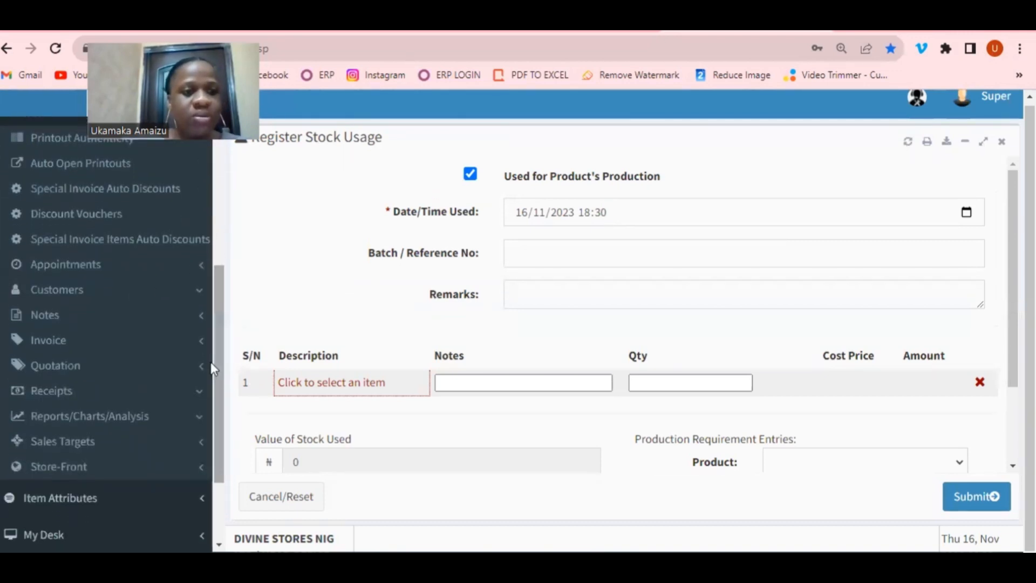
left_click(177, 346)
left_click(96, 370)
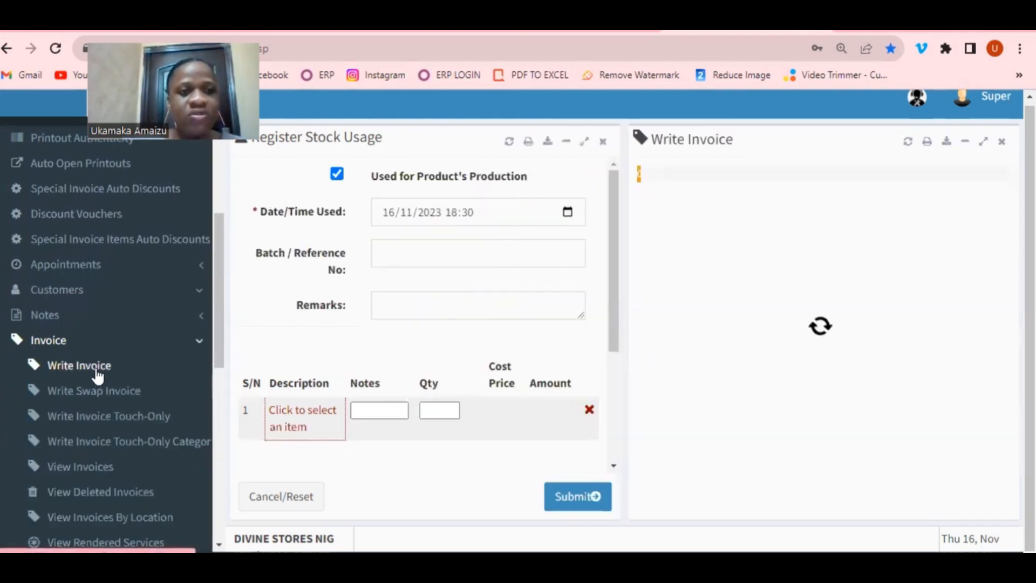
left_click_drag(222, 299, 233, 366)
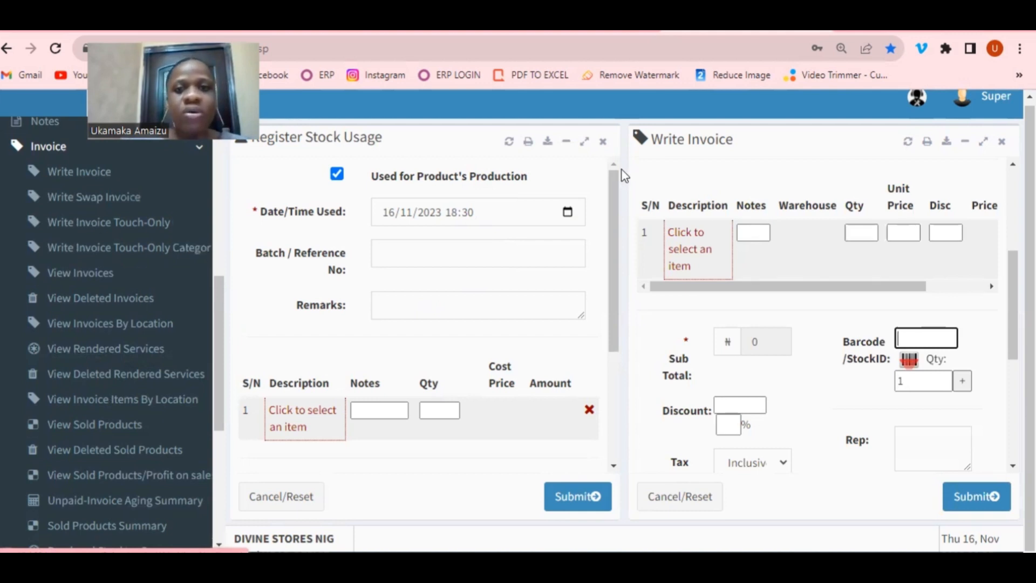
left_click(602, 142)
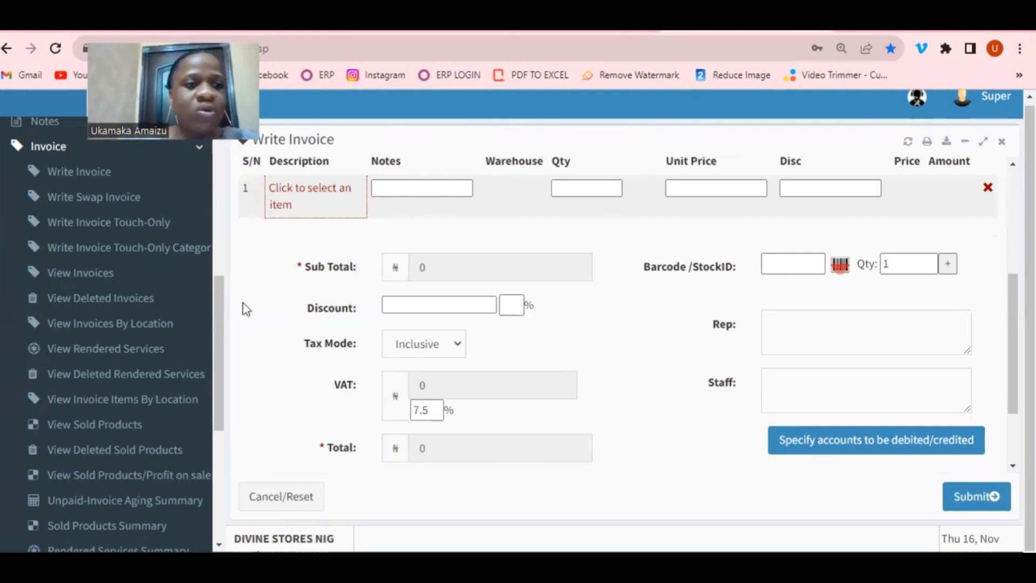
- Replace the invoice form with the Register Returned Inward form from the product stock intake functions
left_click_drag(219, 308, 225, 194)
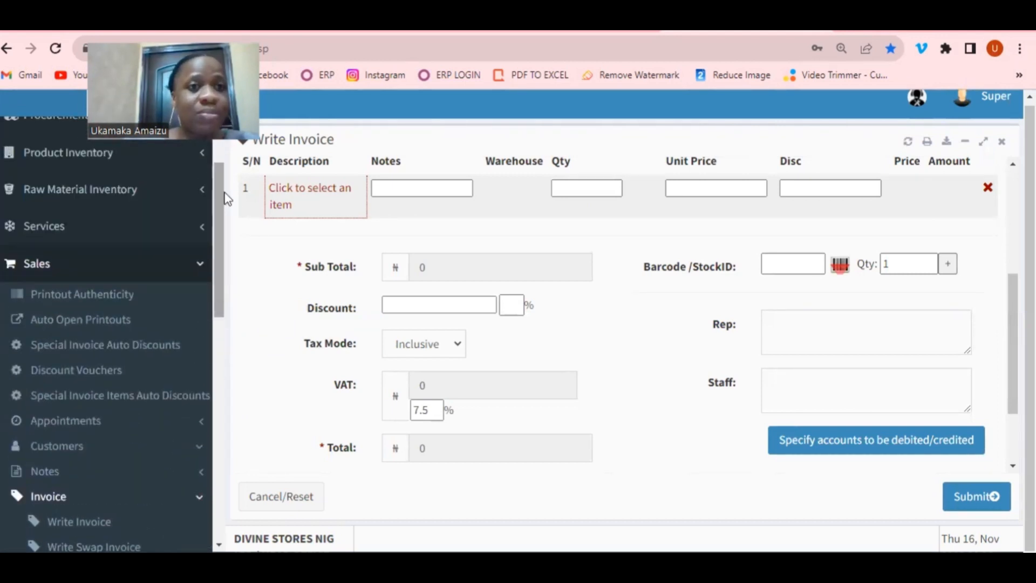
left_click_drag(225, 193, 224, 211)
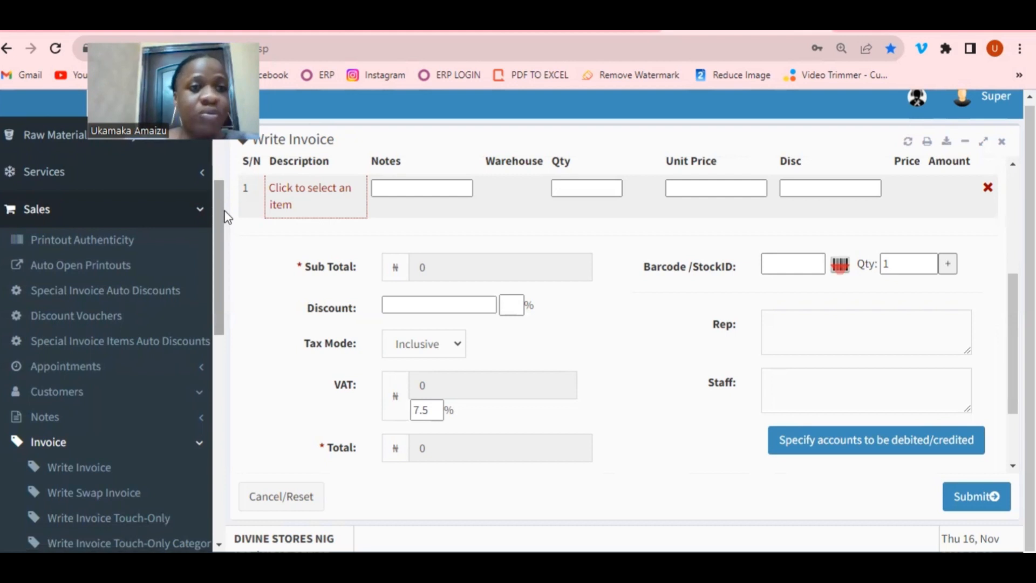
left_click_drag(226, 217, 223, 193)
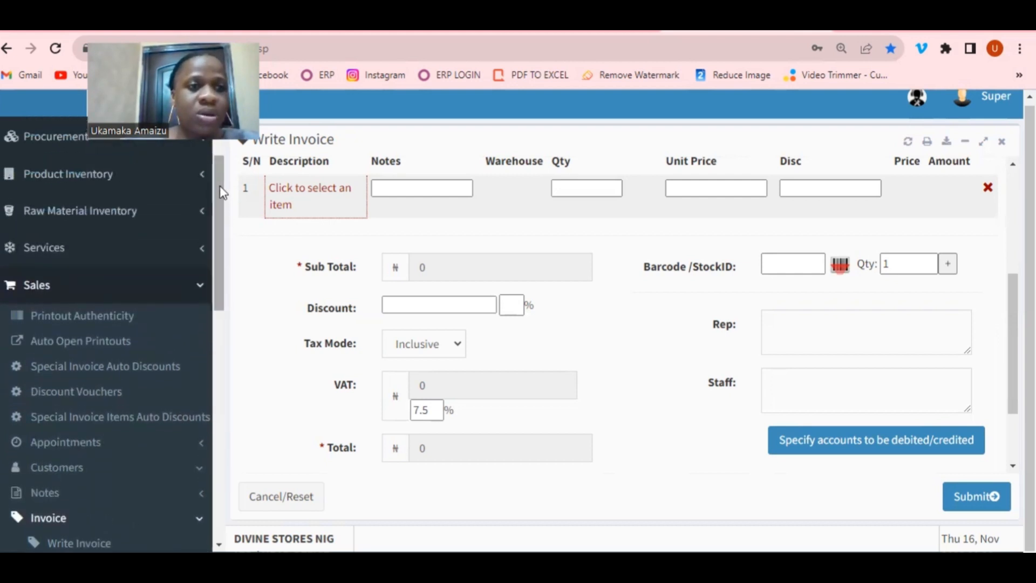
left_click(172, 186)
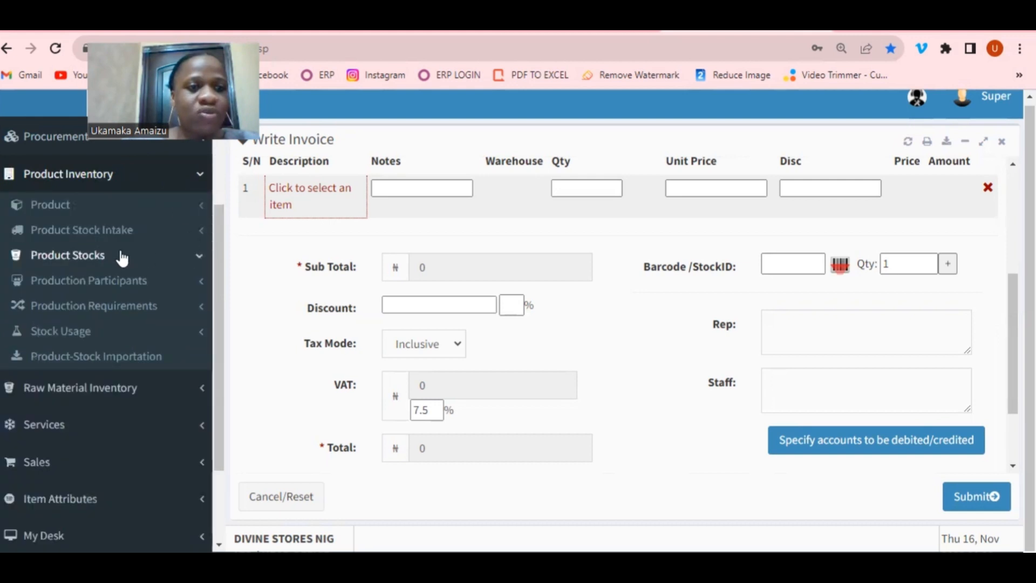
left_click(109, 231)
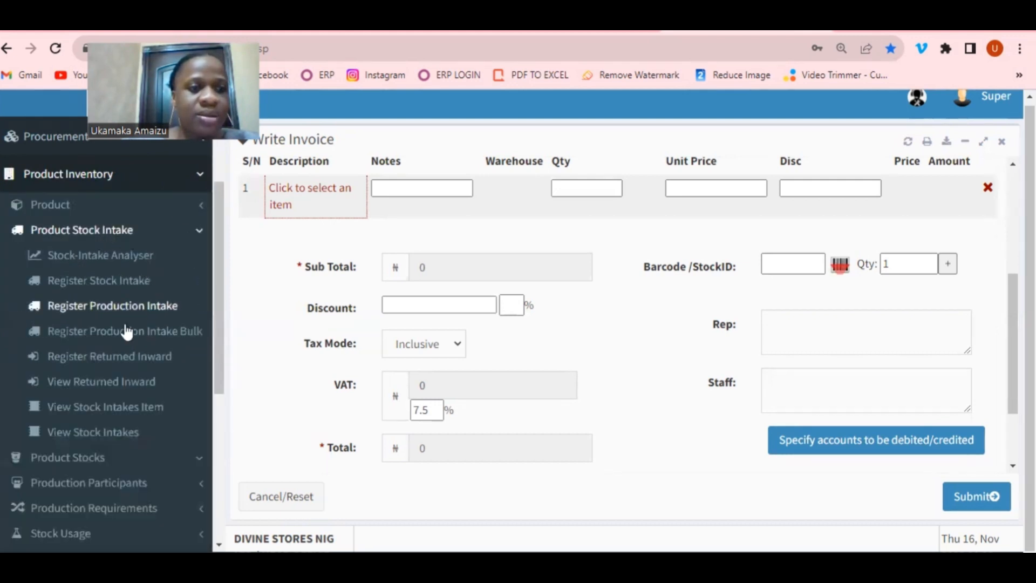
left_click(117, 358)
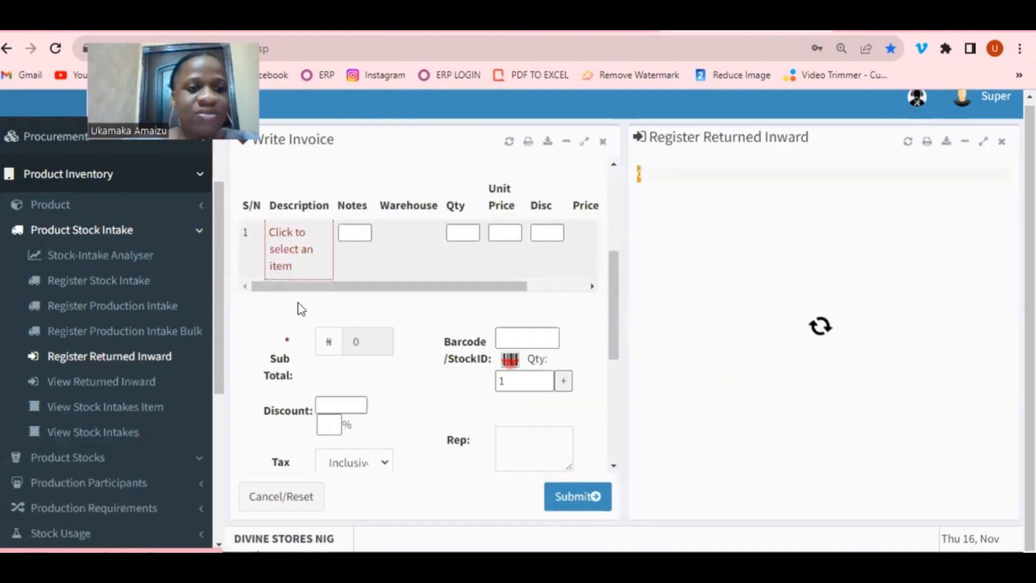
left_click(601, 143)
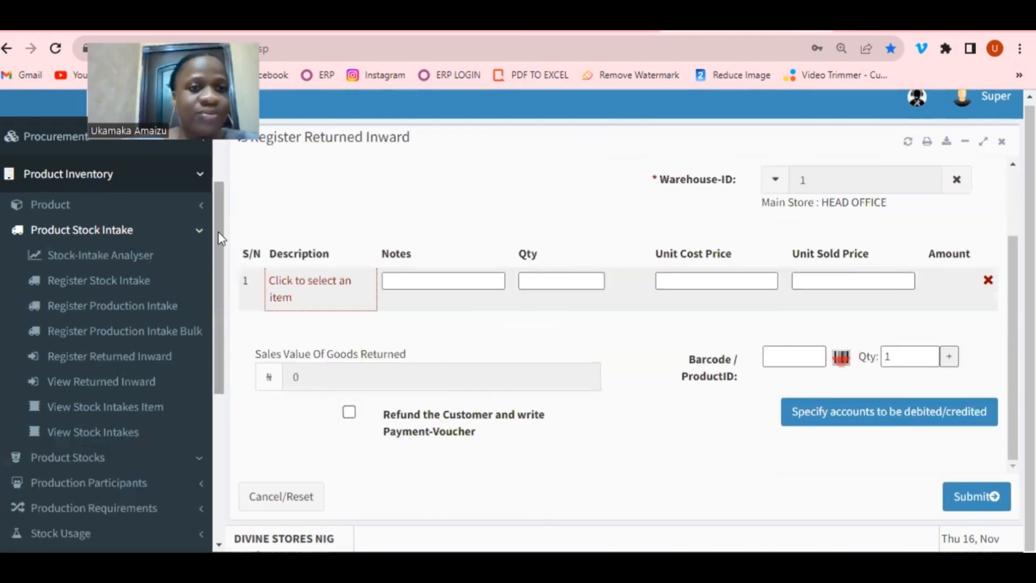
- Open View Stocks for products, close the Register Returned Inward form, and list the stocks for all locations with the default filters
left_click_drag(216, 245, 216, 260)
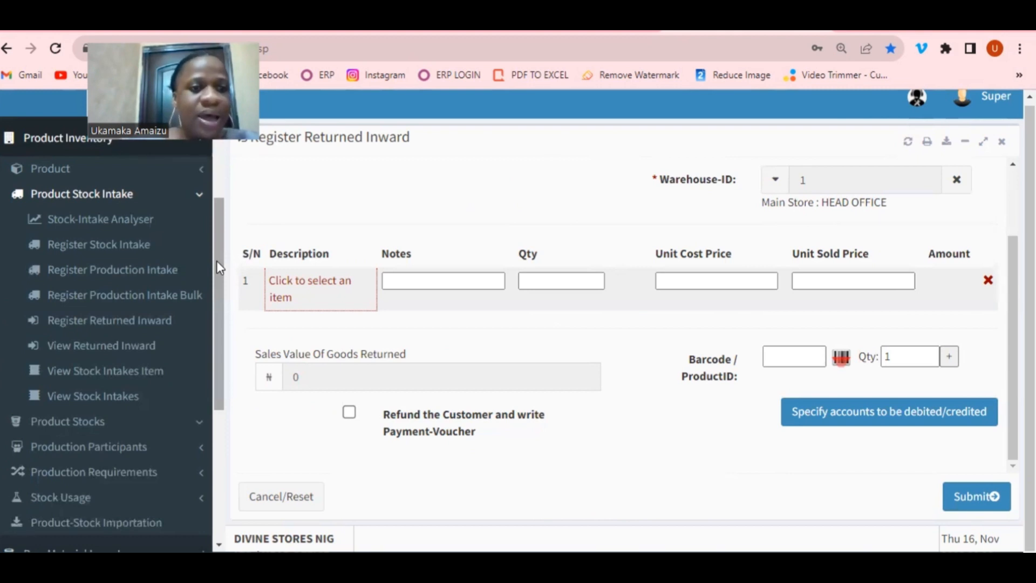
left_click_drag(216, 261, 217, 272)
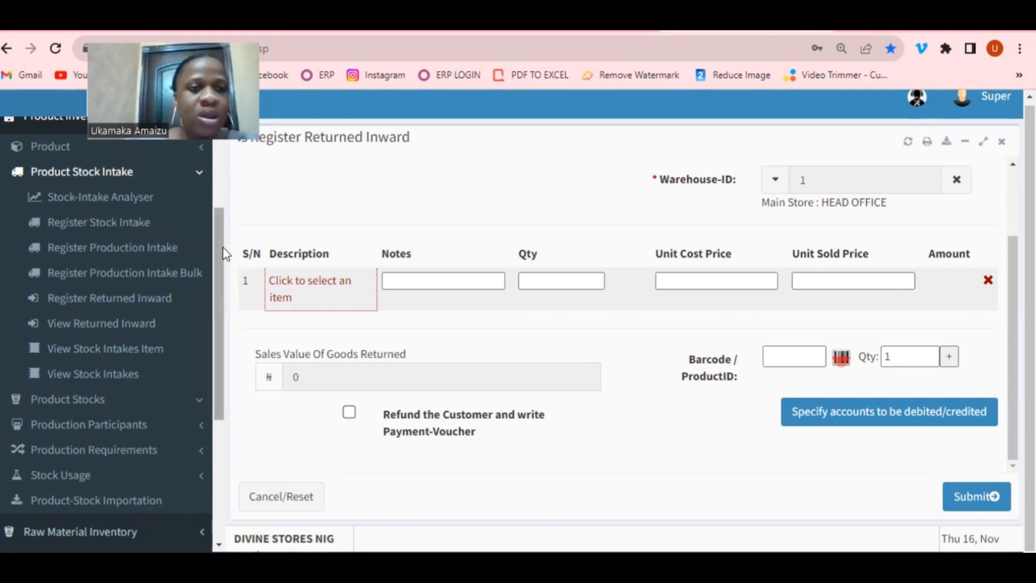
left_click_drag(227, 250, 224, 269)
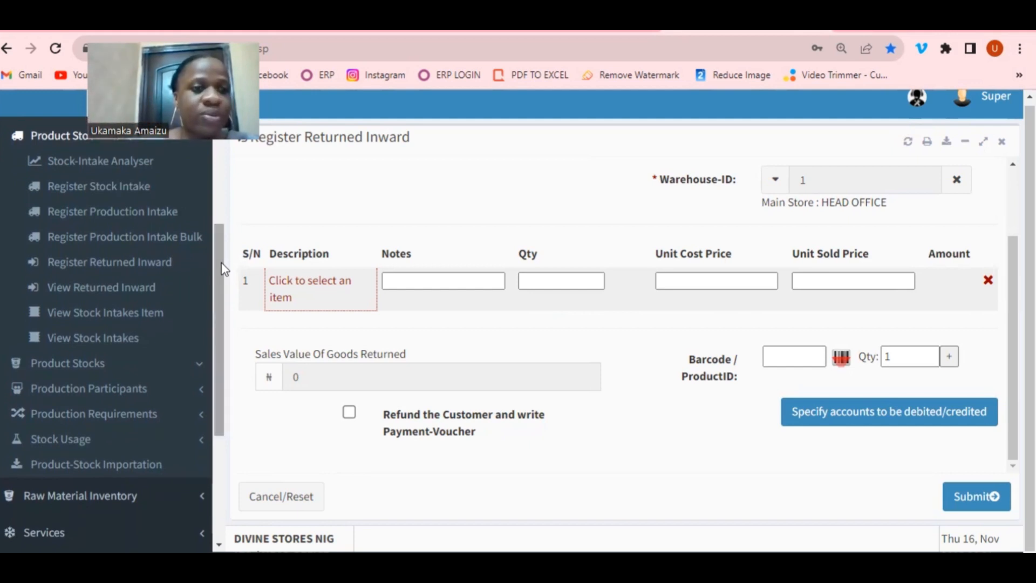
left_click(128, 372)
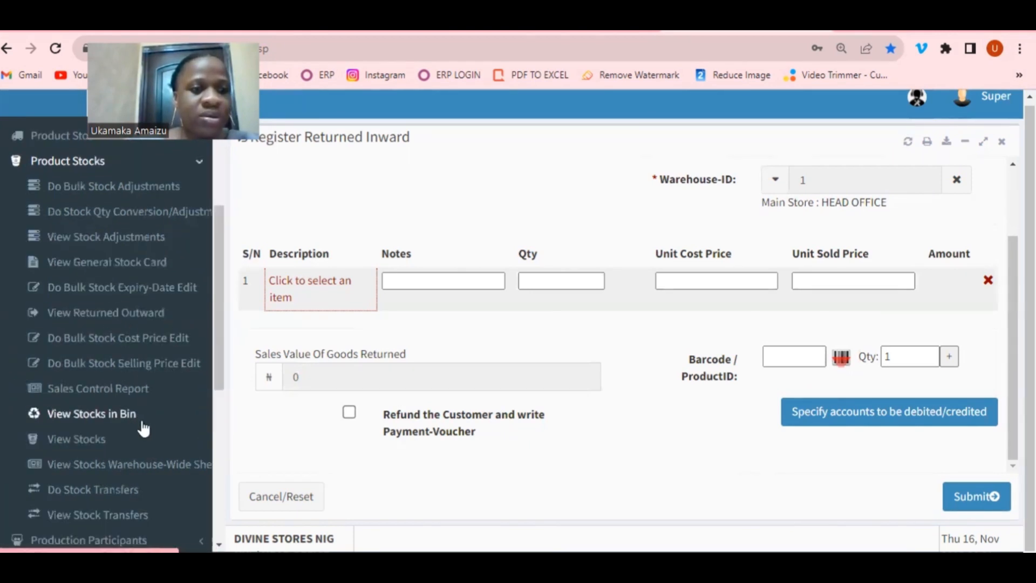
left_click(101, 443)
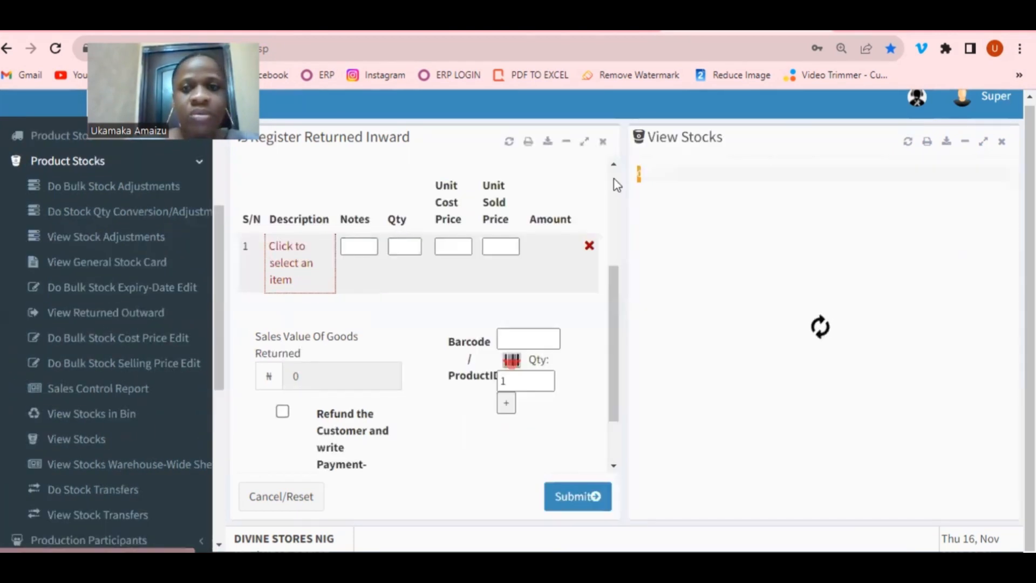
left_click(604, 142)
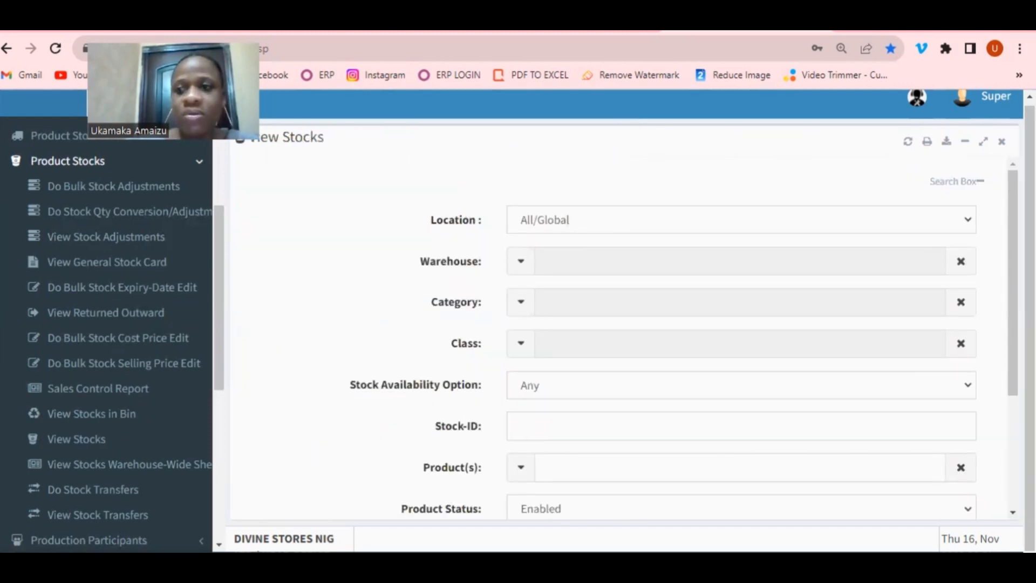
scroll(1004, 413, "down", 3)
left_click(934, 465)
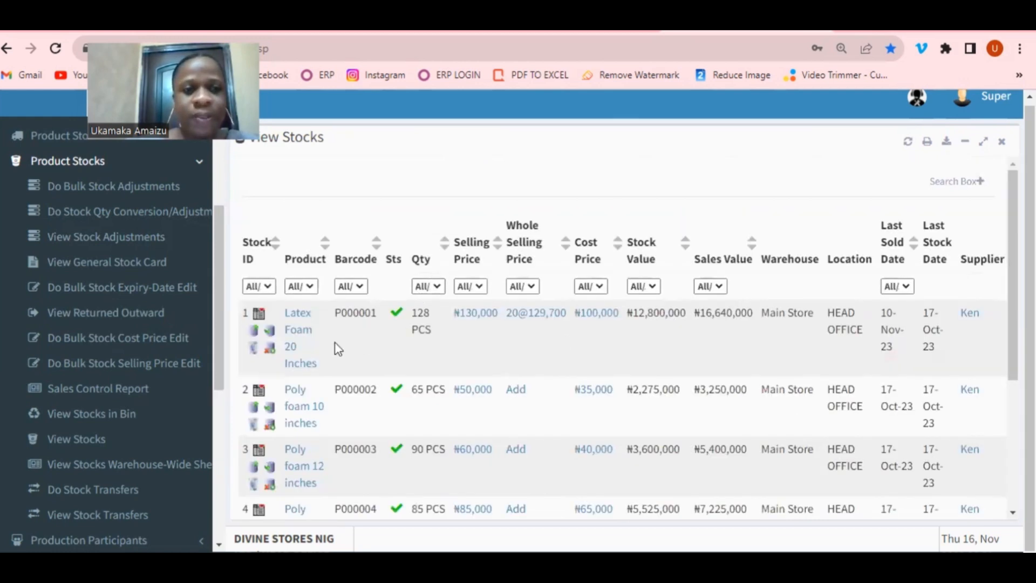
- Open the Transfer Stock to Warehouse Bin form for Latex Foam 20 Inches, examine its details and fields, and close it
left_click(253, 347)
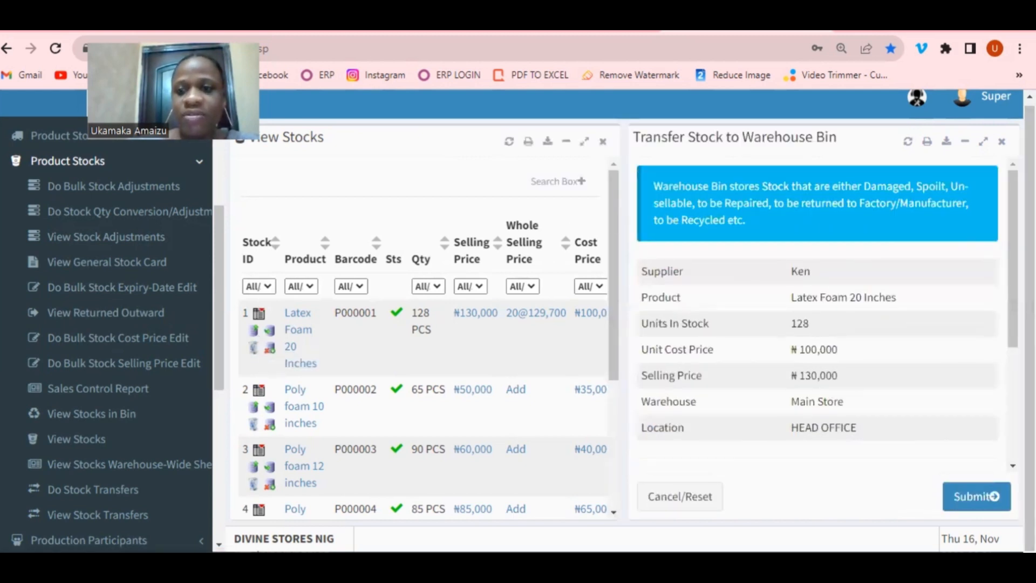
scroll(1004, 343, "down", 3)
scroll(1003, 315, "up", 1)
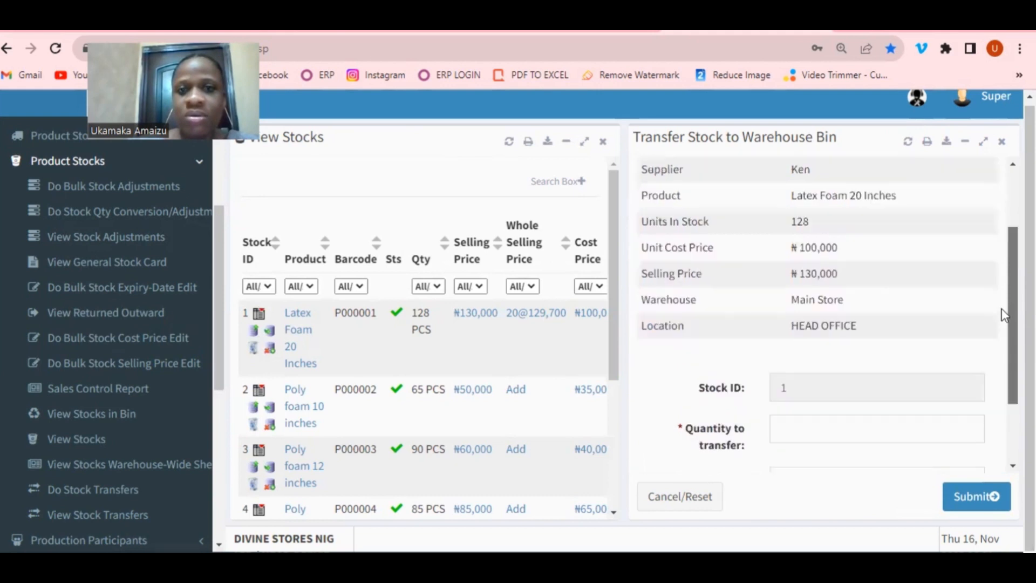
scroll(1001, 315, "up", 2)
left_click(1002, 141)
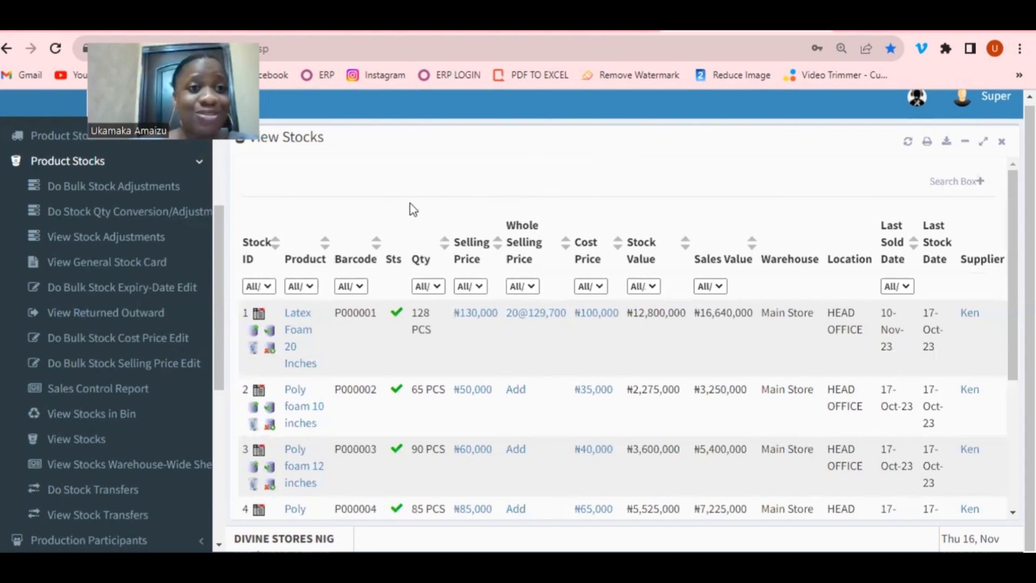
- Replace the product stock list with the Do Stock Transfers form for moving stock between warehouses
left_click_drag(216, 270, 215, 367)
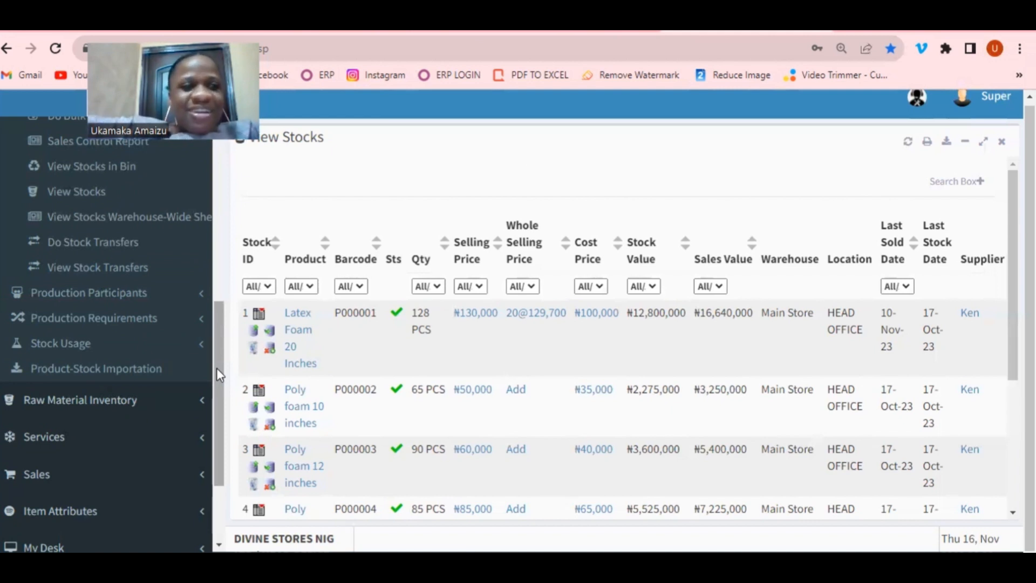
left_click(79, 244)
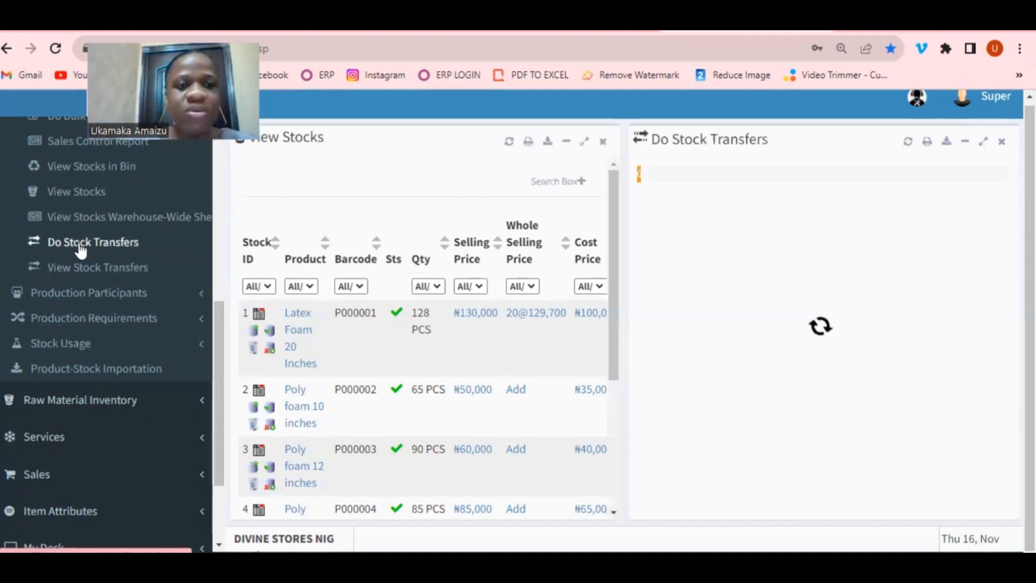
left_click(602, 141)
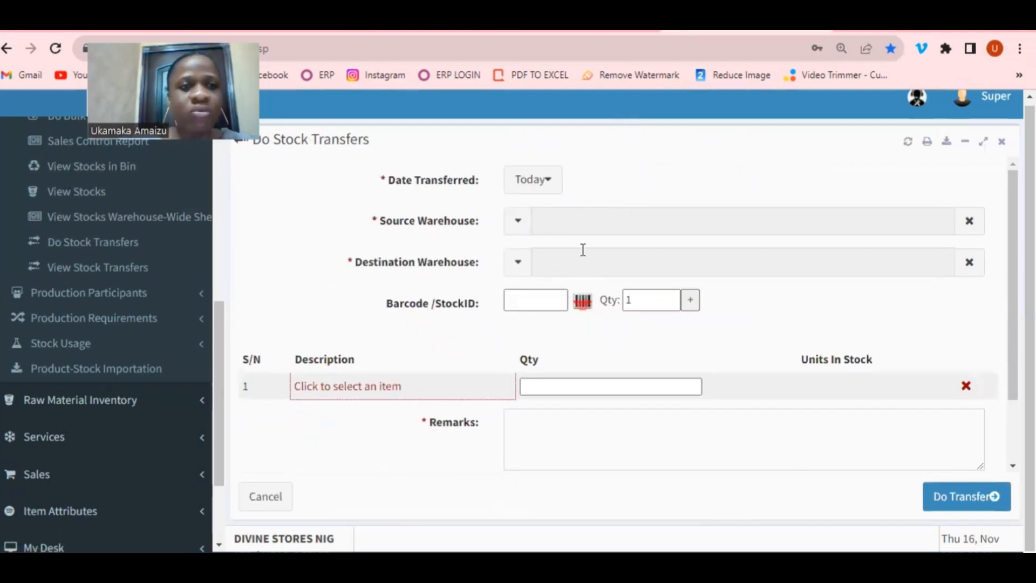
left_click(32, 269)
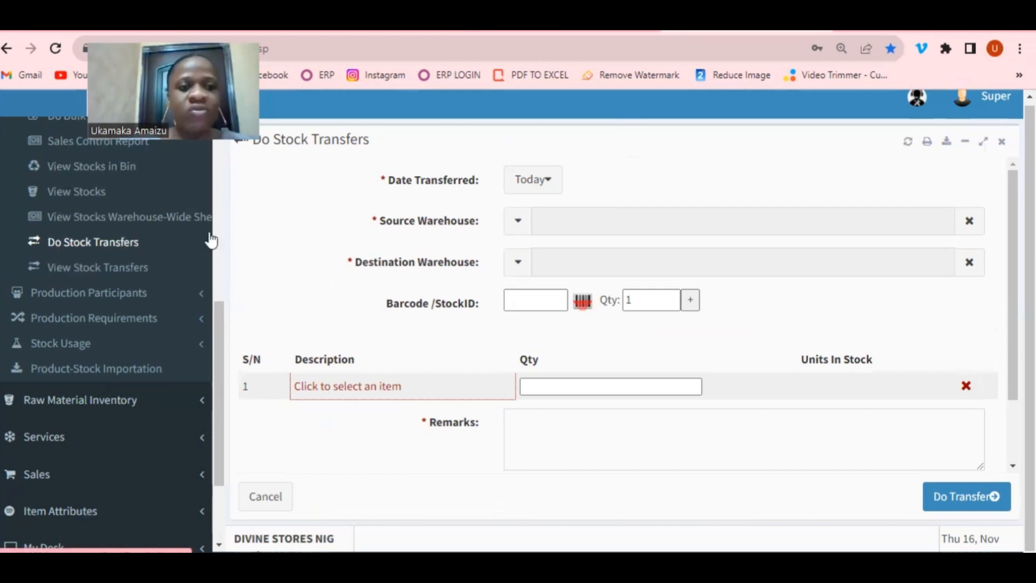
- Open the product View General Stock Card search and close the Do Stock Transfers form
left_click_drag(226, 325, 228, 206)
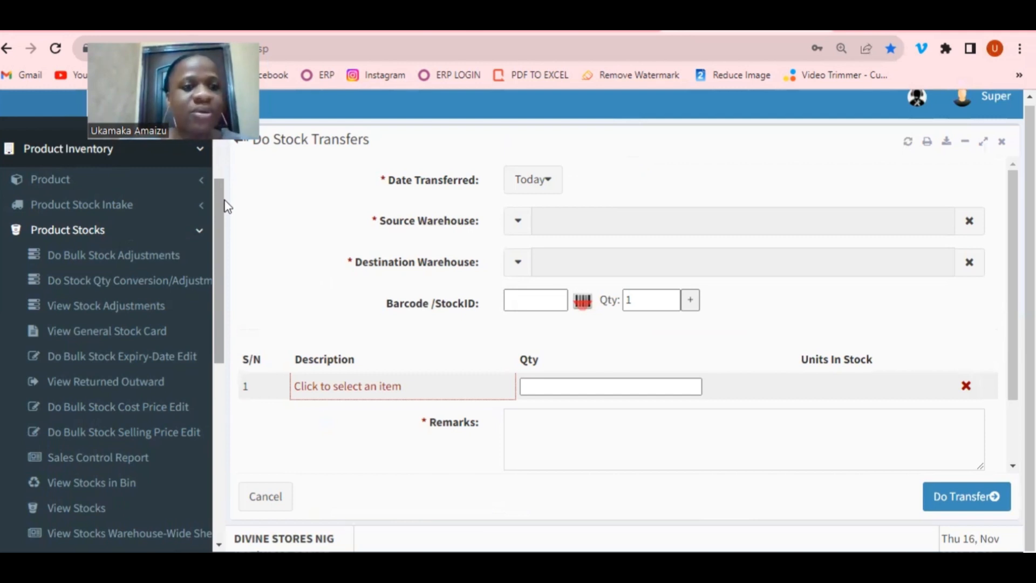
left_click(108, 332)
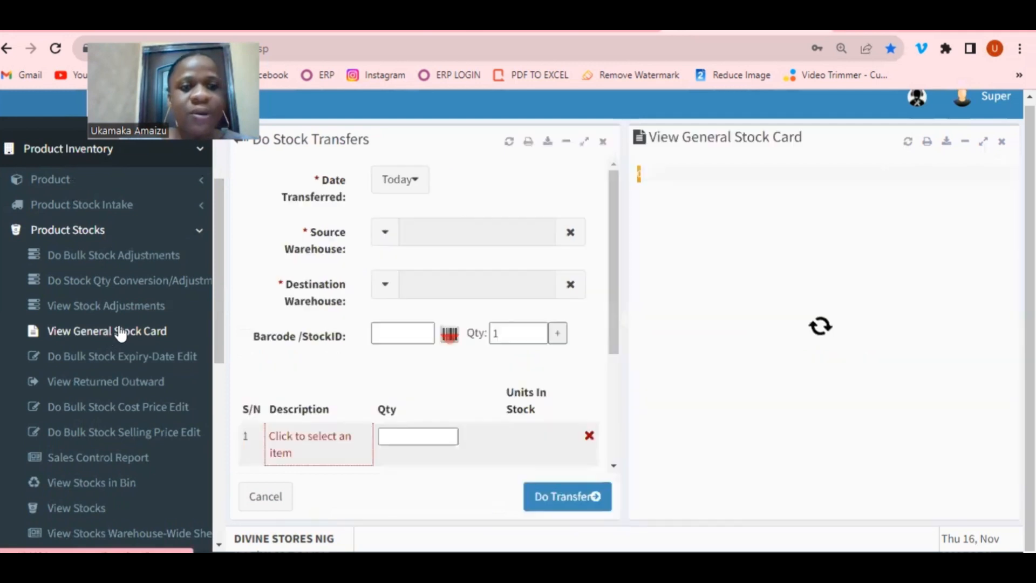
left_click(603, 141)
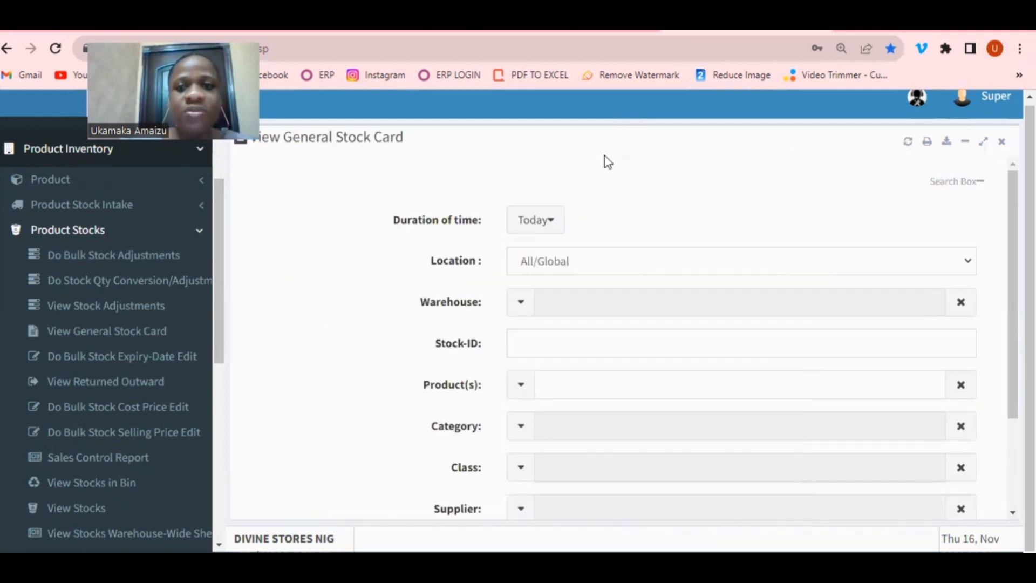
- Get the general stock card for This Year across all locations and examine the product movements, closing balances and totals
left_click(526, 223)
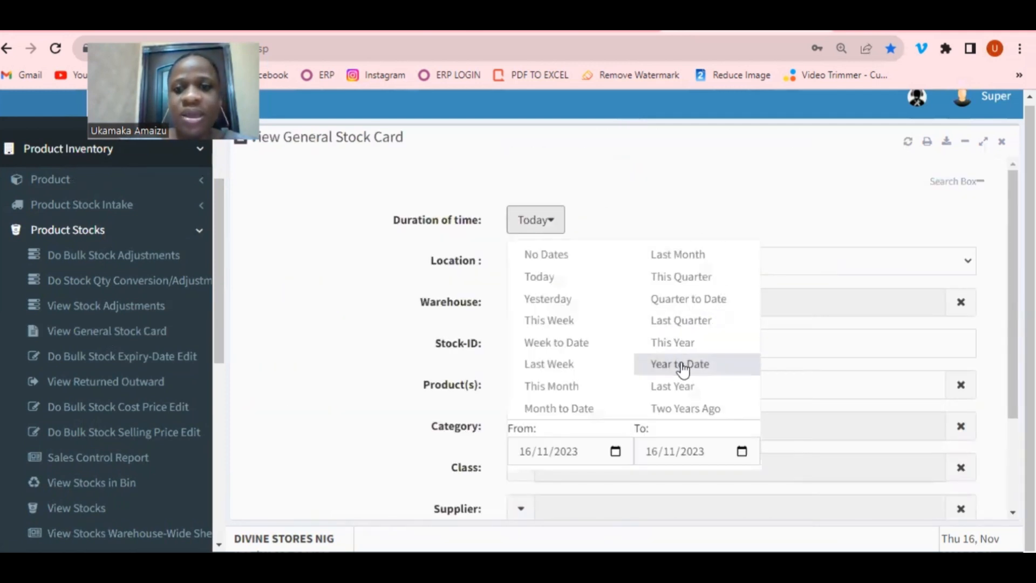
left_click(678, 346)
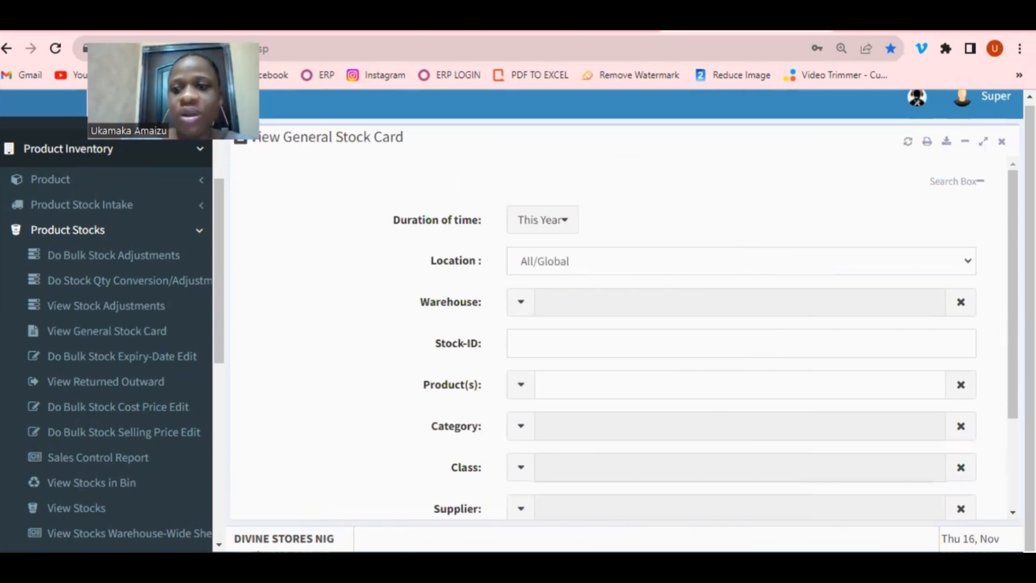
scroll(973, 465, "down", 3)
left_click(957, 465)
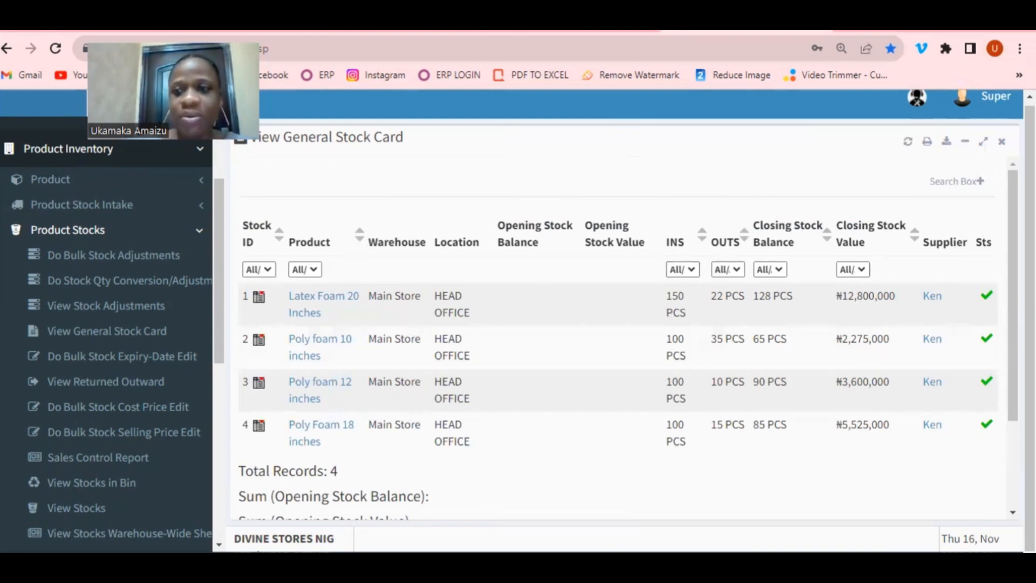
scroll(1004, 414, "down", 2)
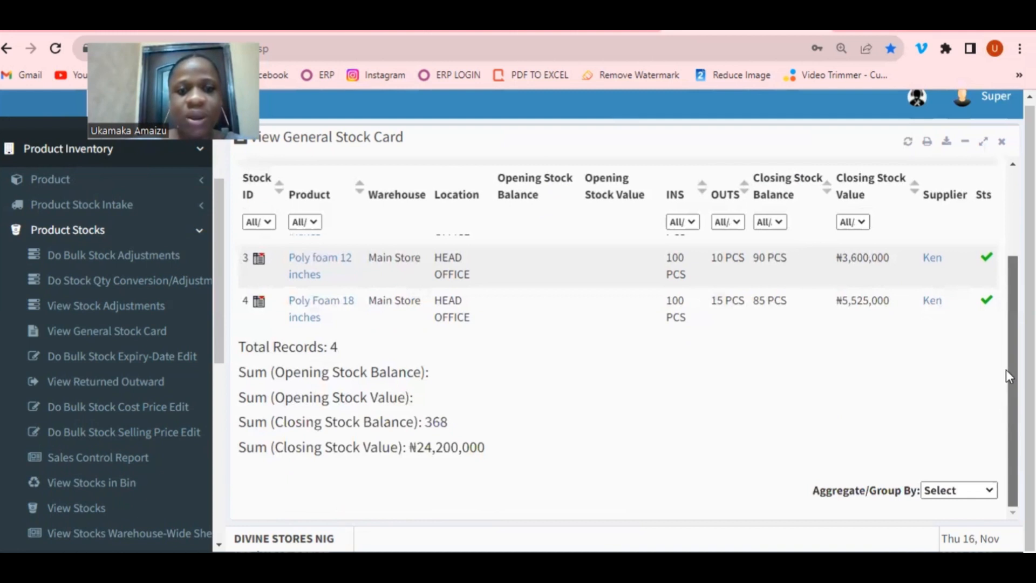
scroll(1005, 369, "up", 2)
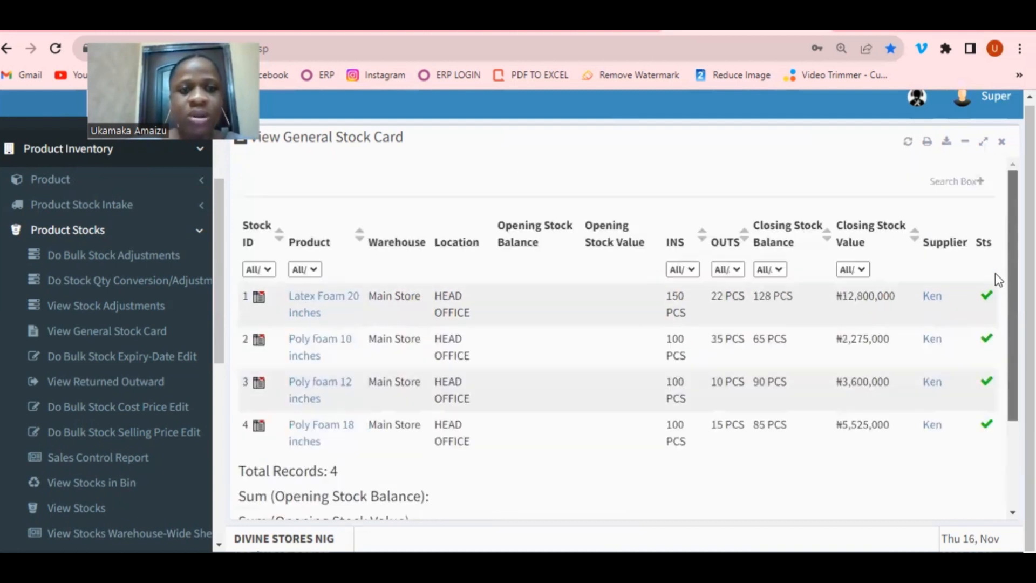
- Open the Latex Foam 20 Inches stock card in place of the general one and review its history for This Year by Entry Date
left_click(259, 297)
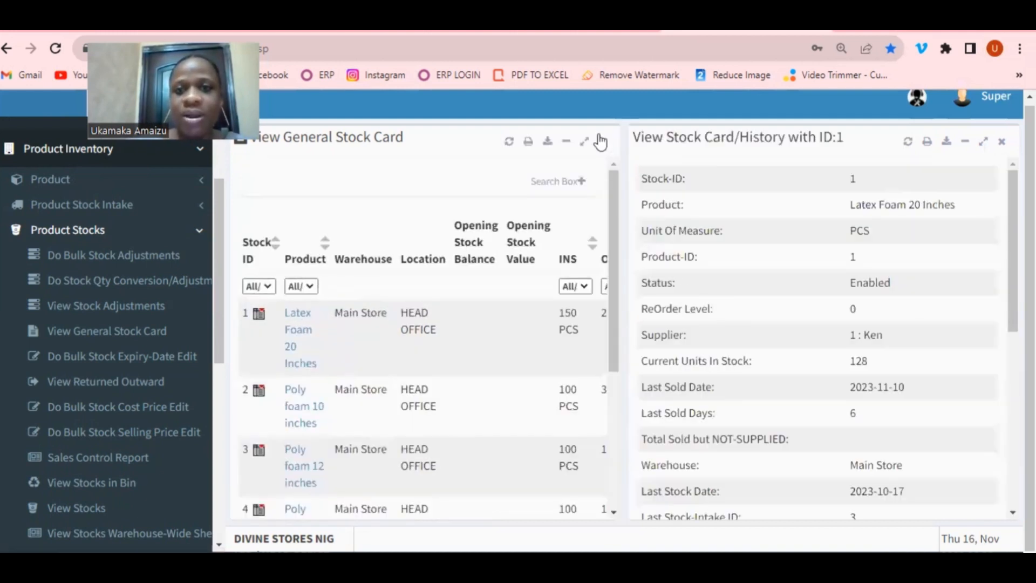
left_click(600, 141)
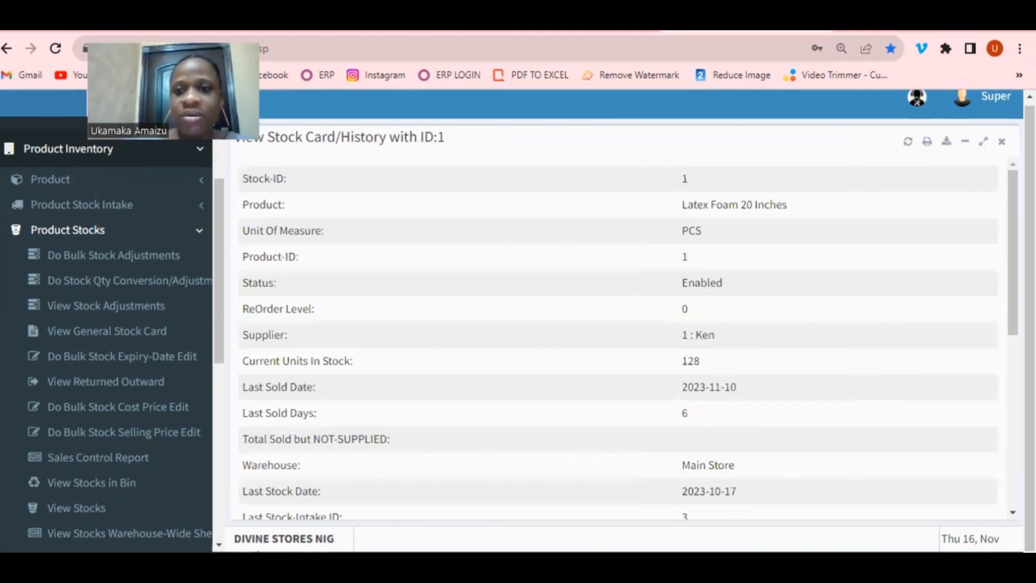
scroll(1000, 437, "down", 5)
left_click(527, 386)
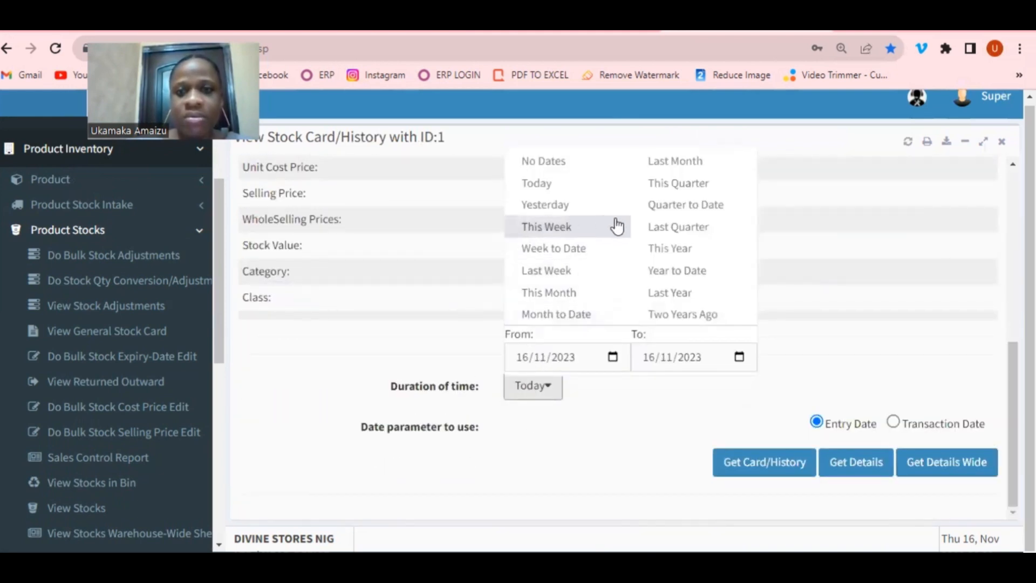
left_click(667, 251)
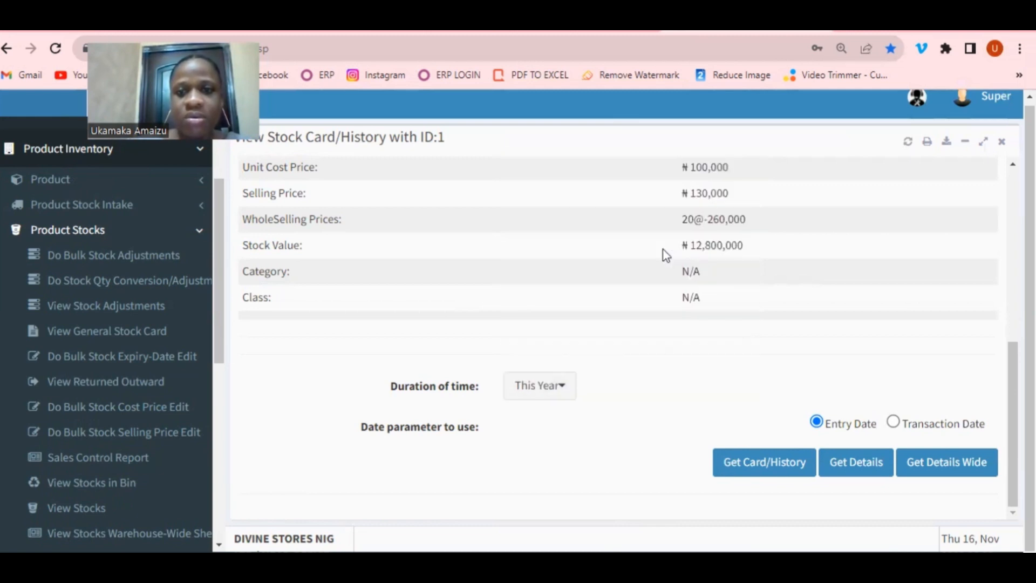
left_click(816, 421)
left_click(792, 462)
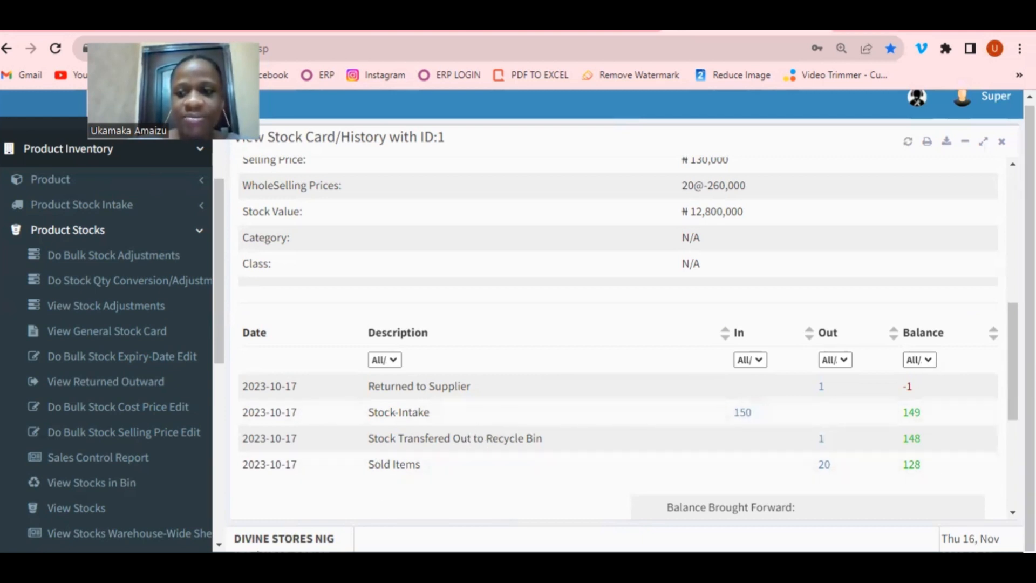
scroll(1008, 485, "down", 5)
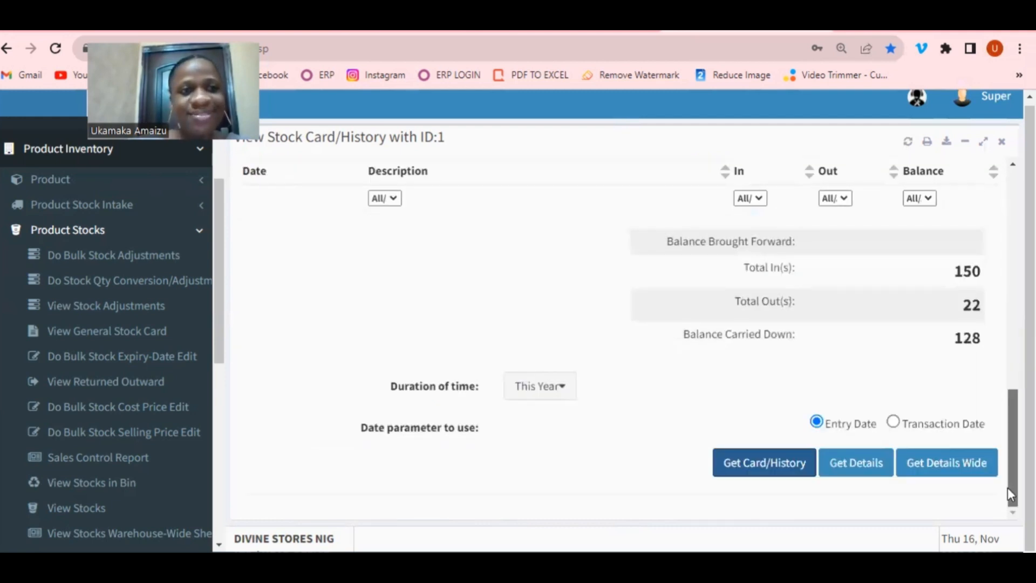
scroll(1004, 403, "up", 5)
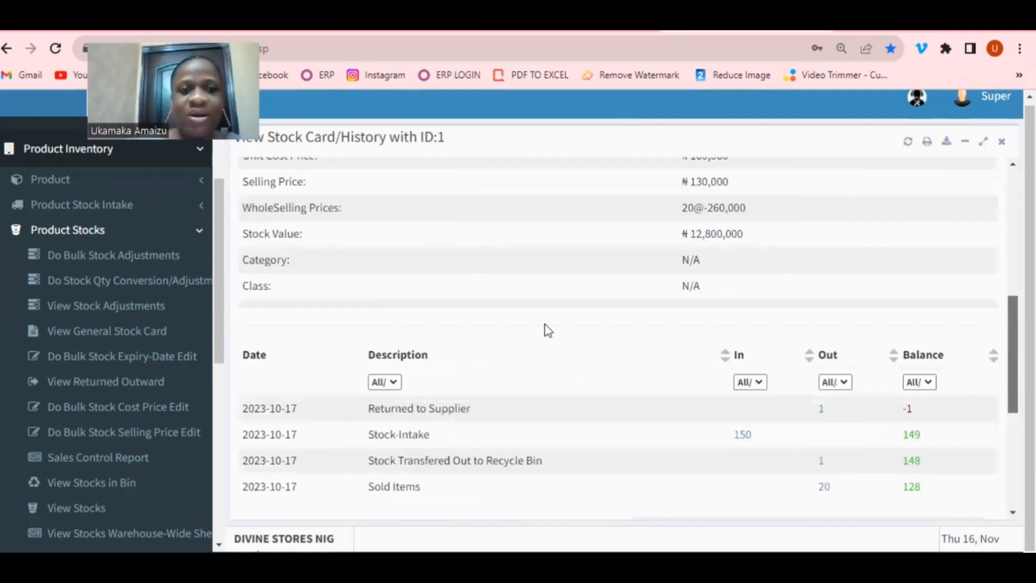
- Open the sales Write Invoice form and close the Latex Foam 20 Inches stock card
left_click_drag(218, 266, 221, 298)
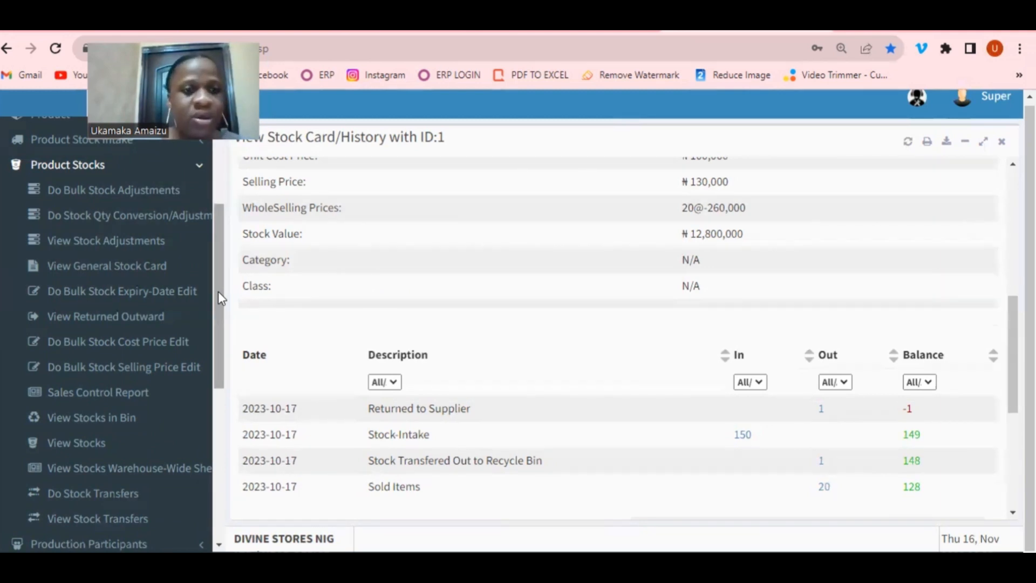
left_click_drag(218, 291, 220, 490)
left_click(168, 343)
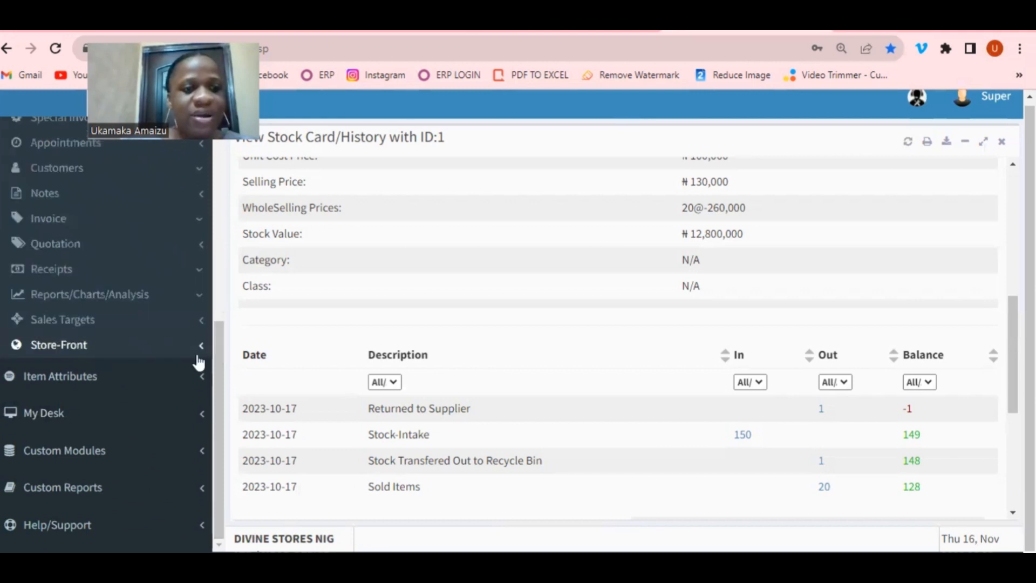
left_click_drag(218, 389, 218, 362)
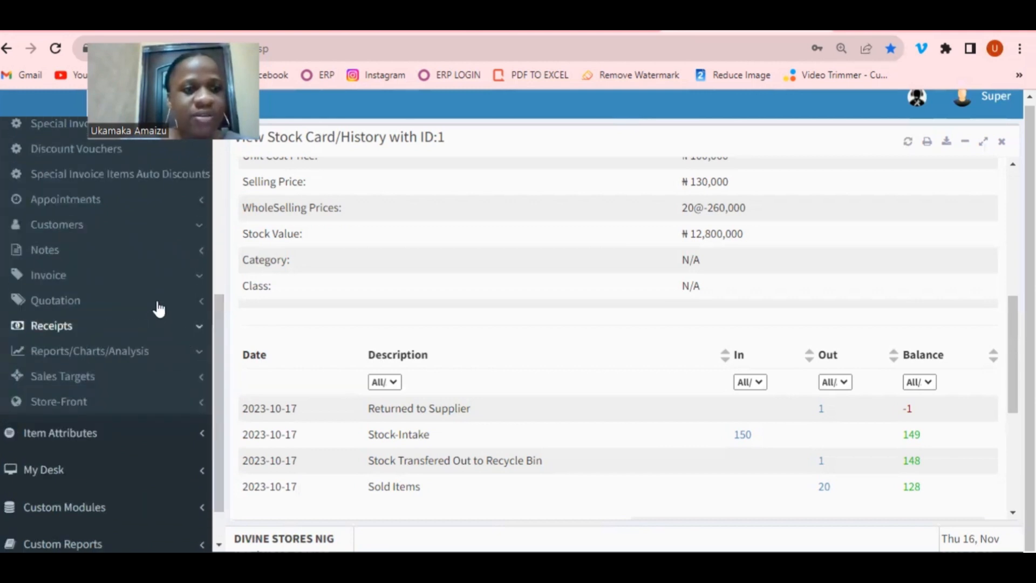
left_click(155, 279)
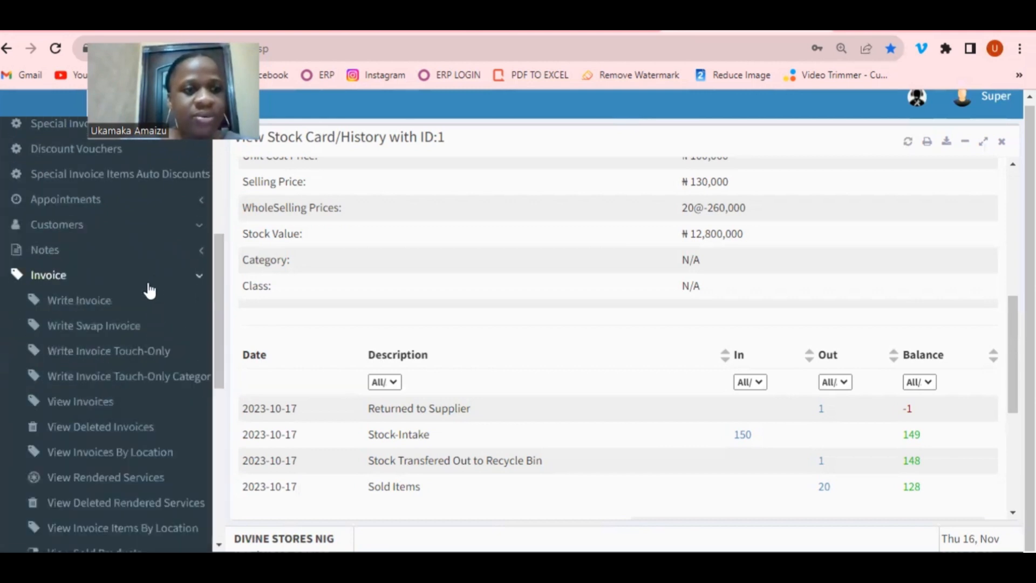
left_click(97, 302)
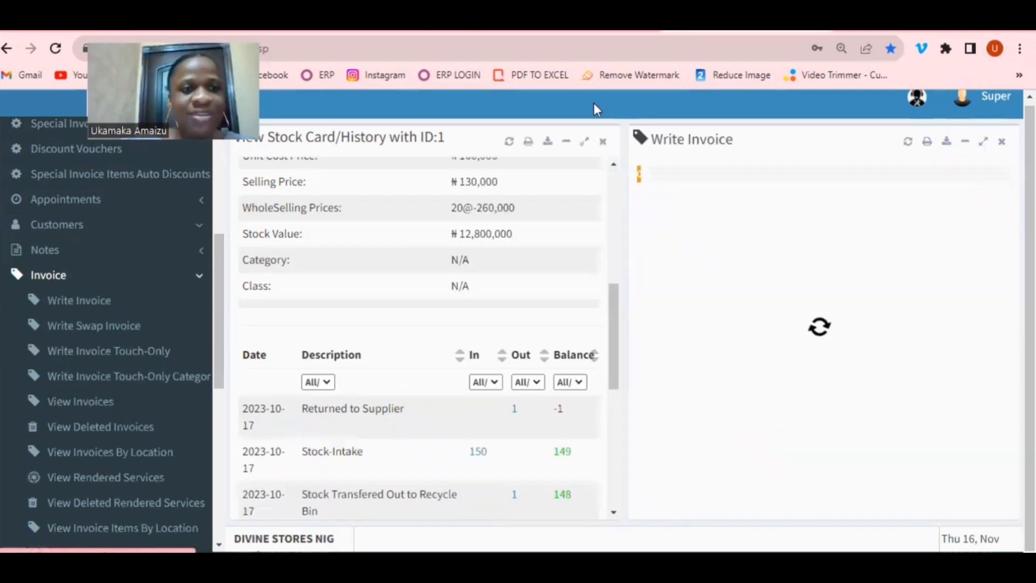
left_click(602, 144)
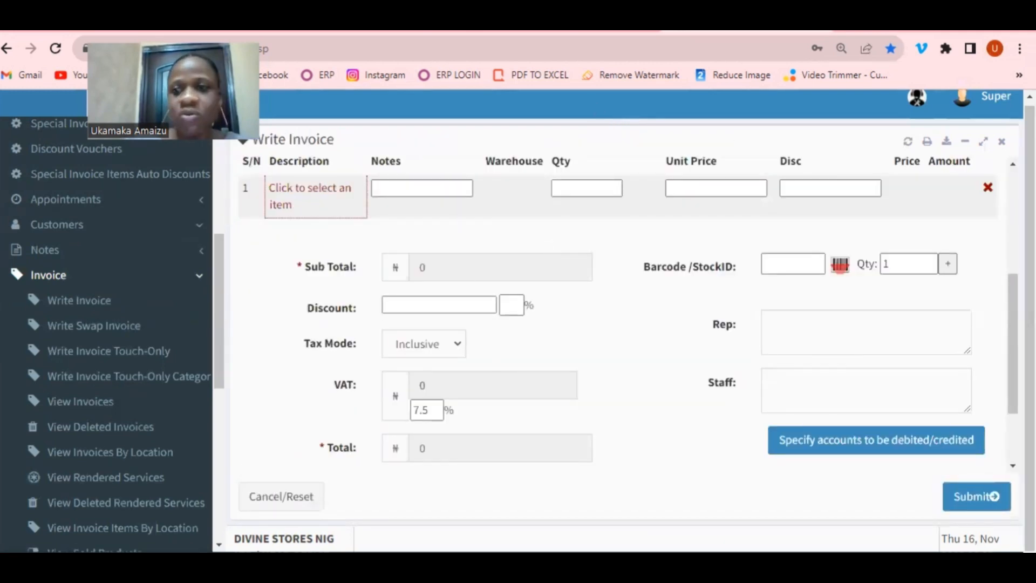
- Examine the totals and payment section of the invoice form, pointing out the empty Rep and Staff fields
scroll(1005, 384, "down", 2)
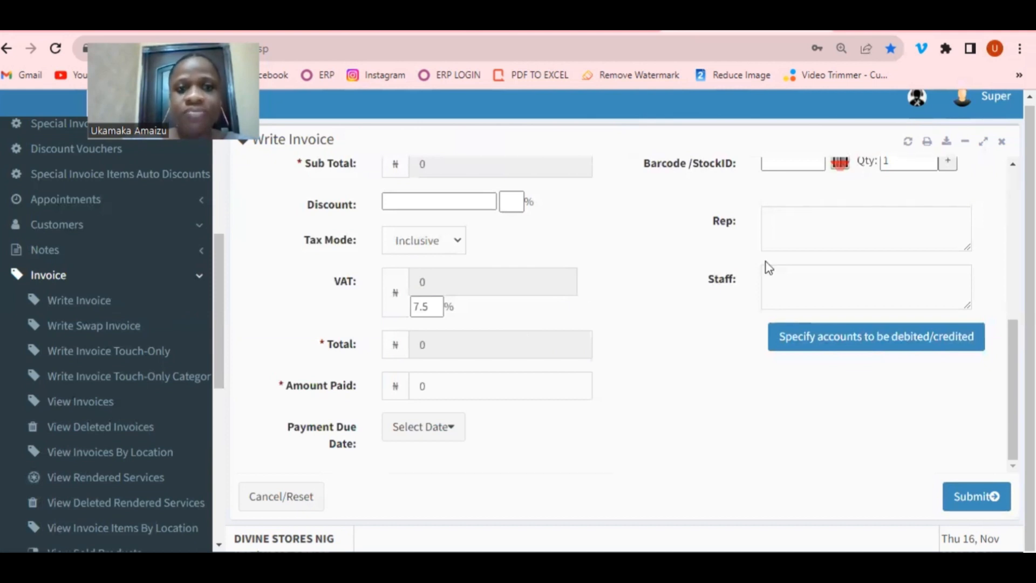
left_click(823, 239)
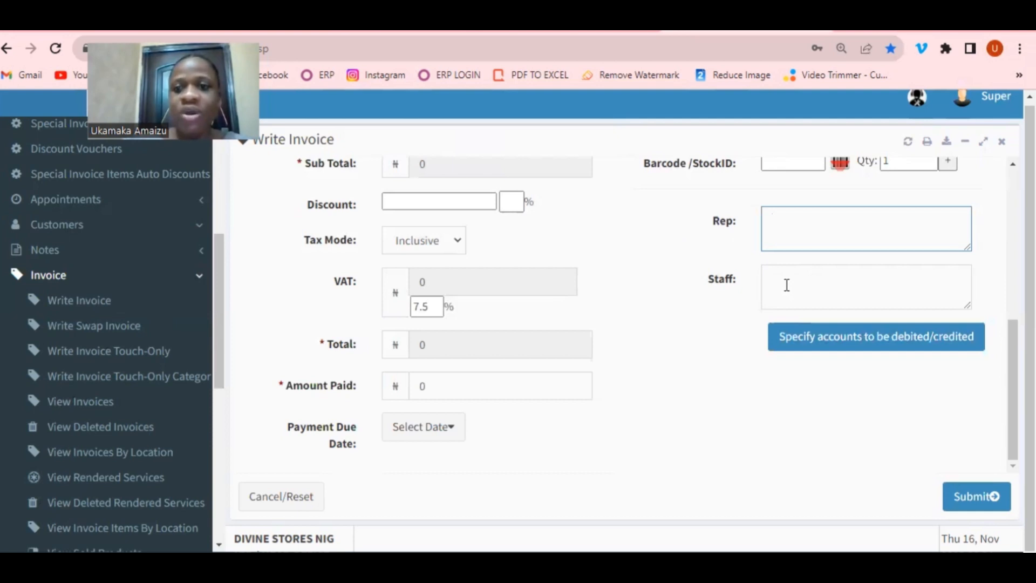
key("Tab")
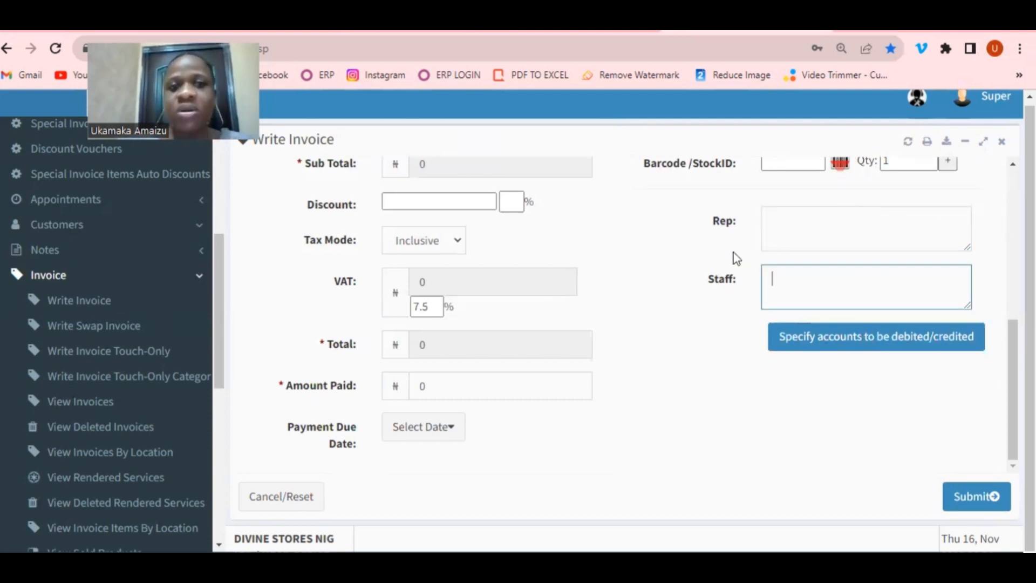
left_click(784, 233)
left_click(785, 272)
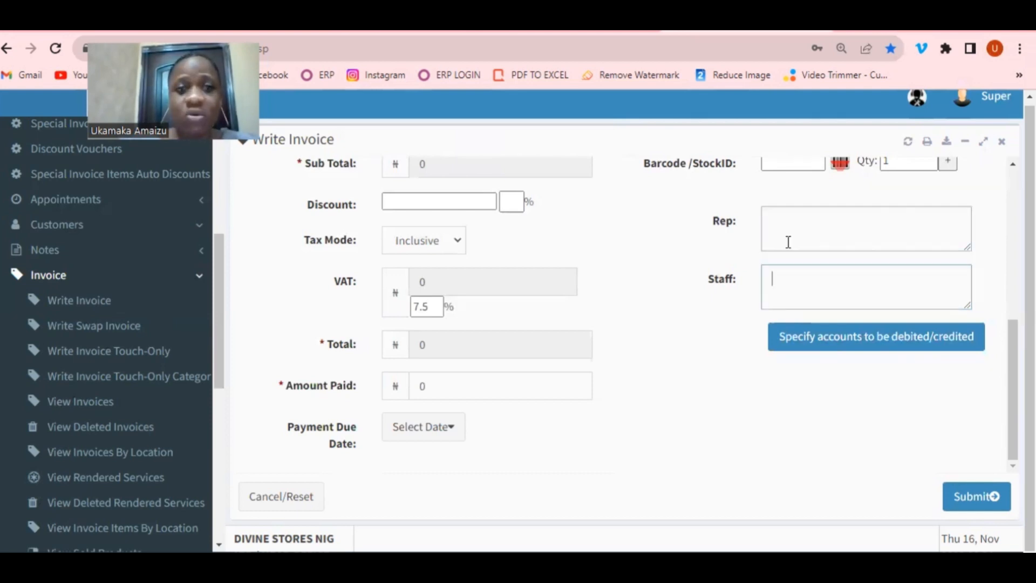
left_click(787, 241)
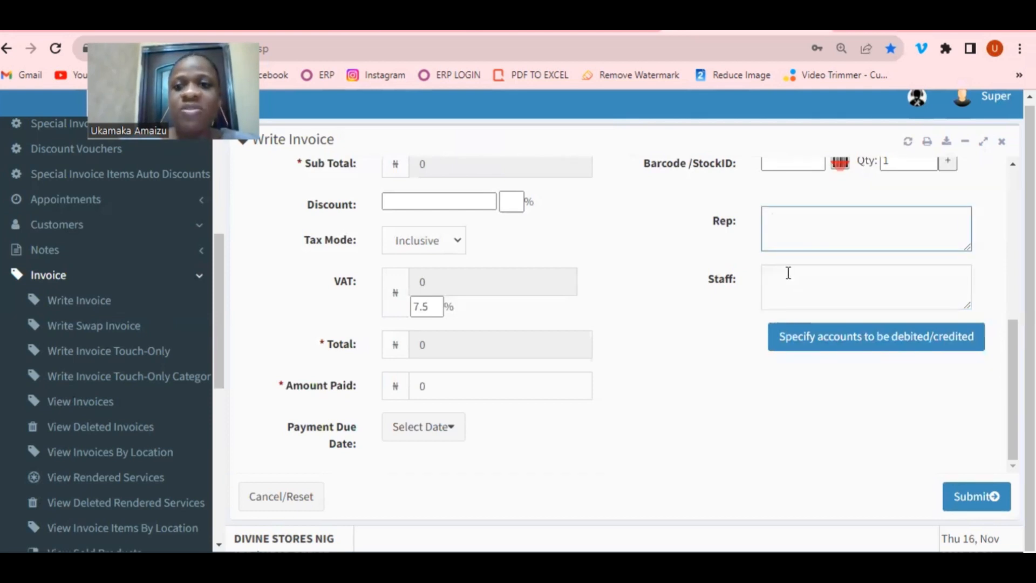
key("Tab")
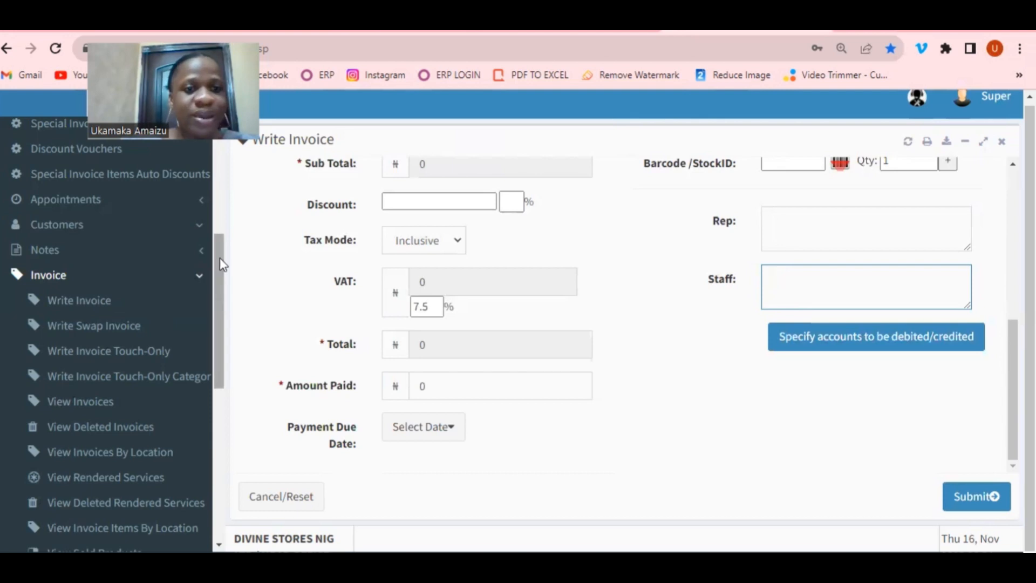
- Replace the Write Invoice form with the Write Receipt form and examine its Amount and Purpose fields
left_click_drag(222, 262, 218, 356)
left_click(191, 369)
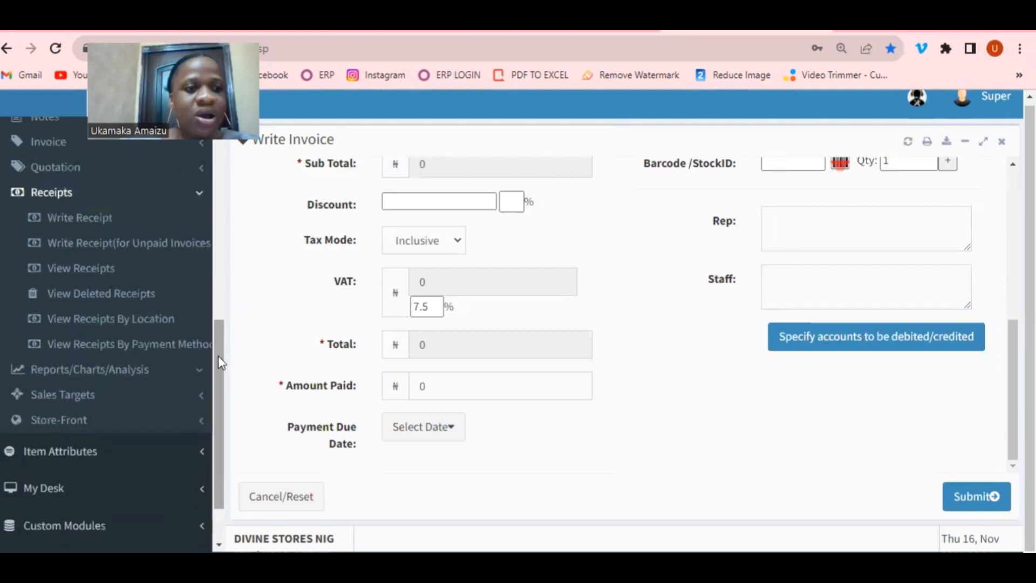
left_click(80, 216)
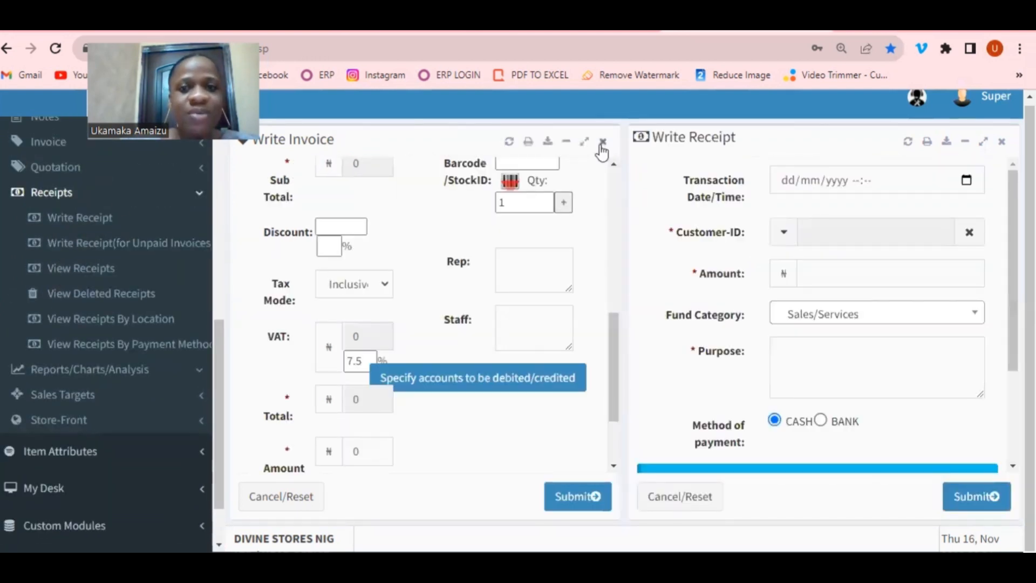
left_click(600, 143)
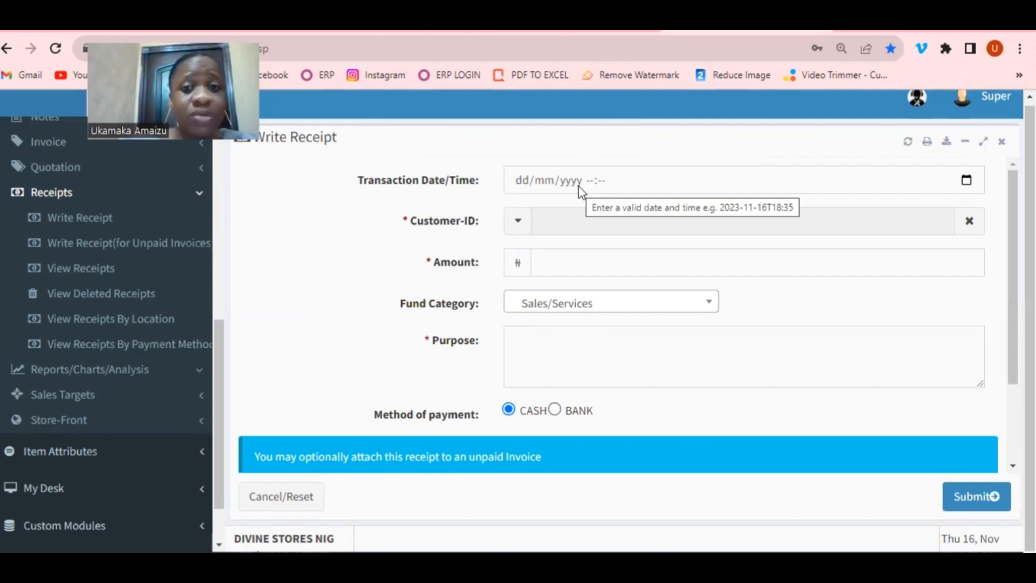
left_click(576, 261)
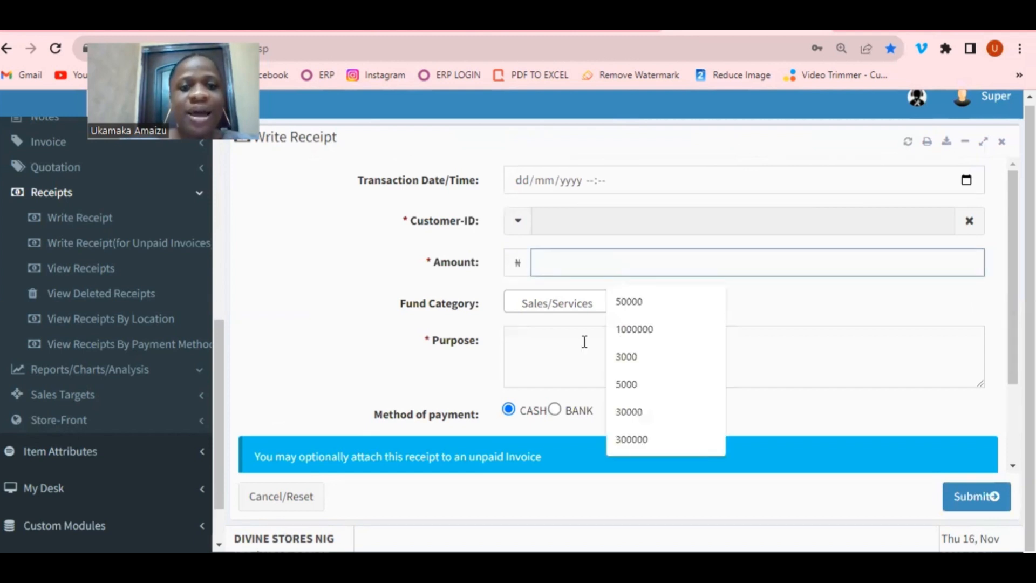
left_click(569, 359)
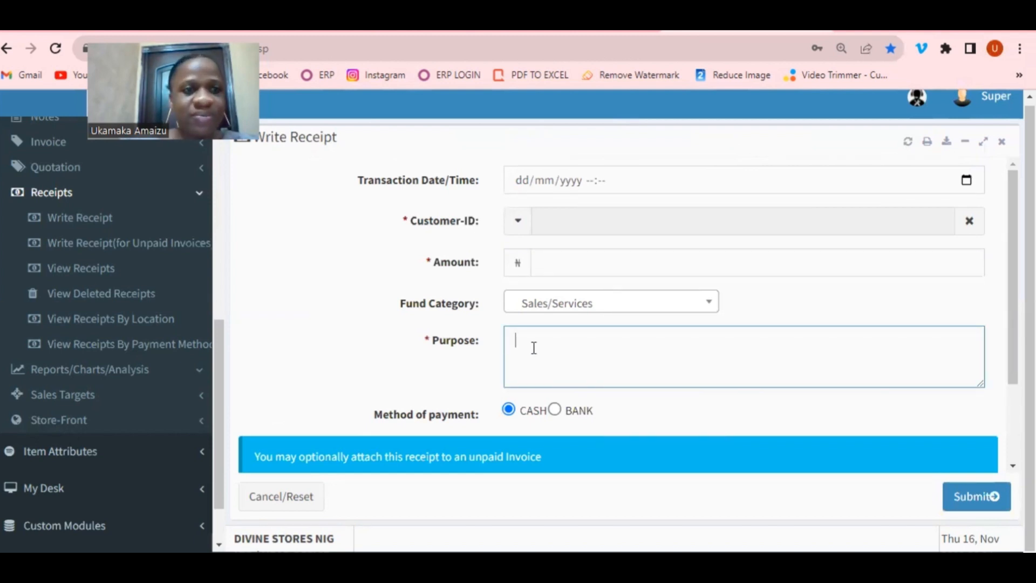
- Replace the Write Receipt form with the product Register Returned Inward form and preview its option to refund the customer with a payment voucher
left_click_drag(221, 363, 219, 238)
left_click(172, 172)
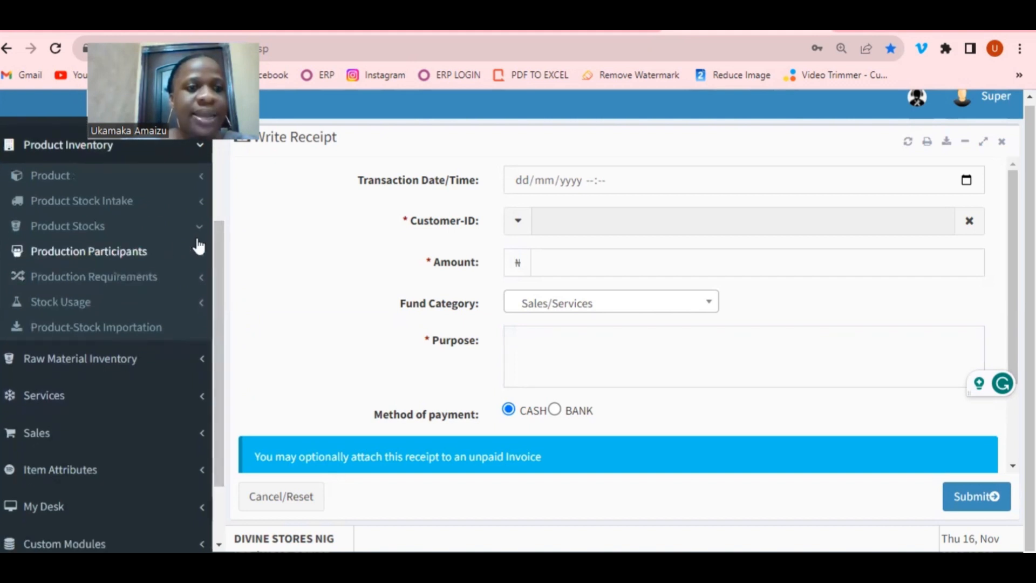
left_click(162, 205)
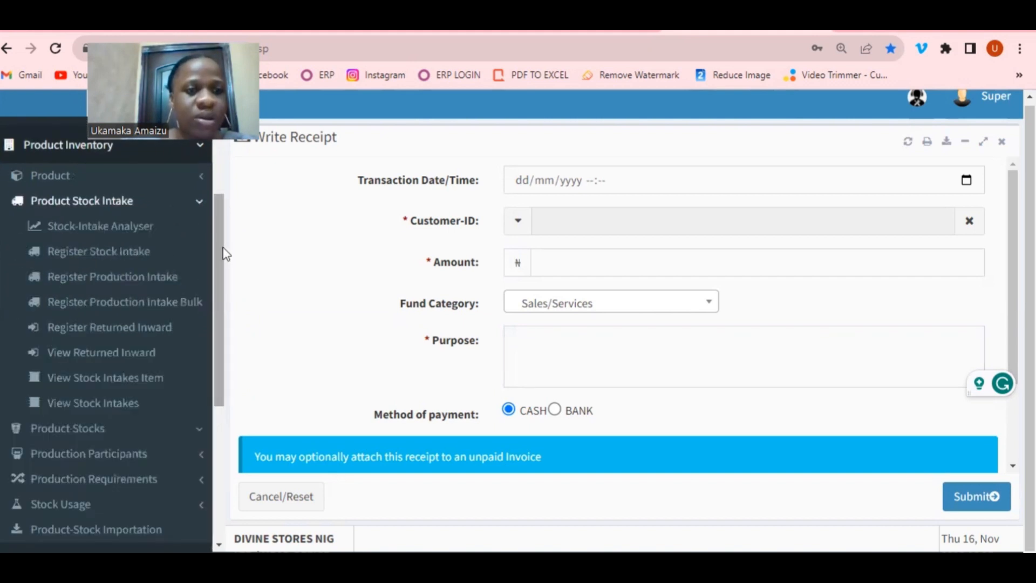
scroll(219, 276, "down", 1)
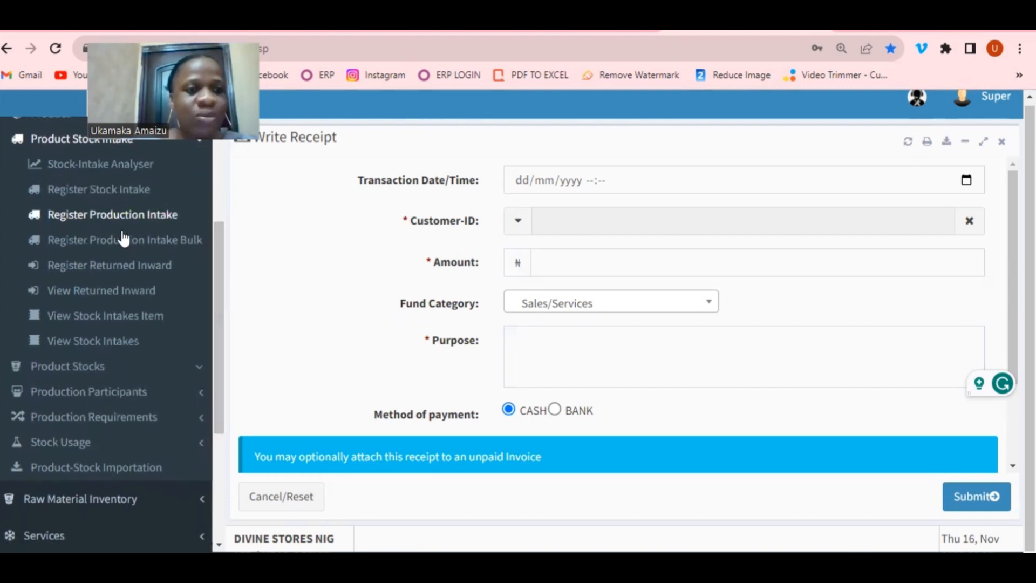
left_click(107, 265)
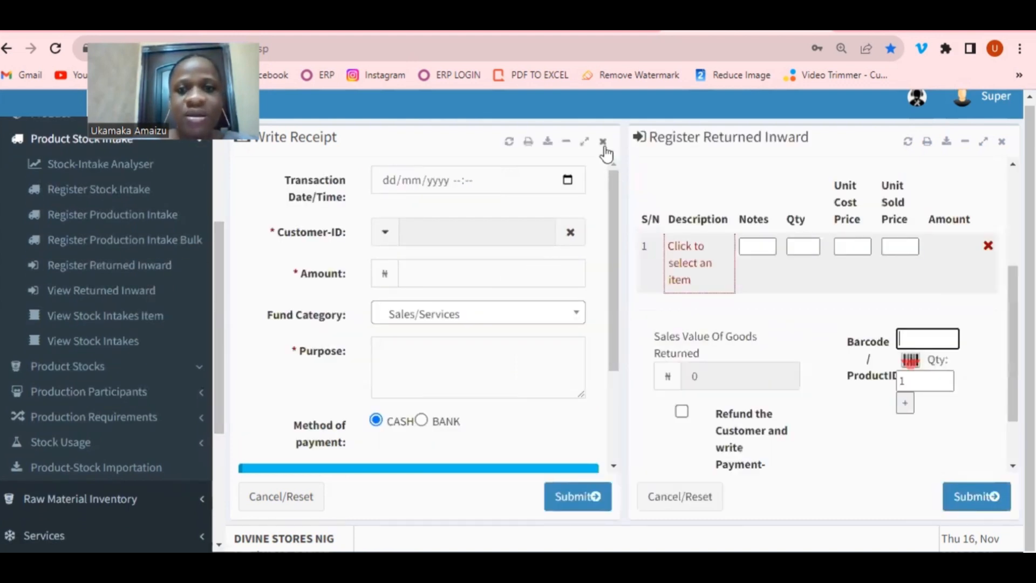
left_click(603, 141)
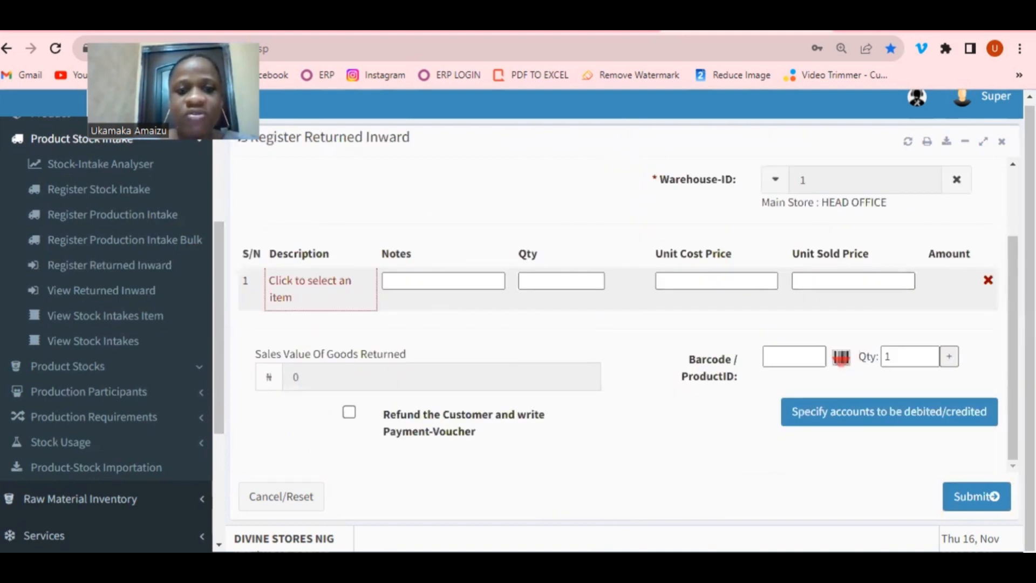
left_click(349, 413)
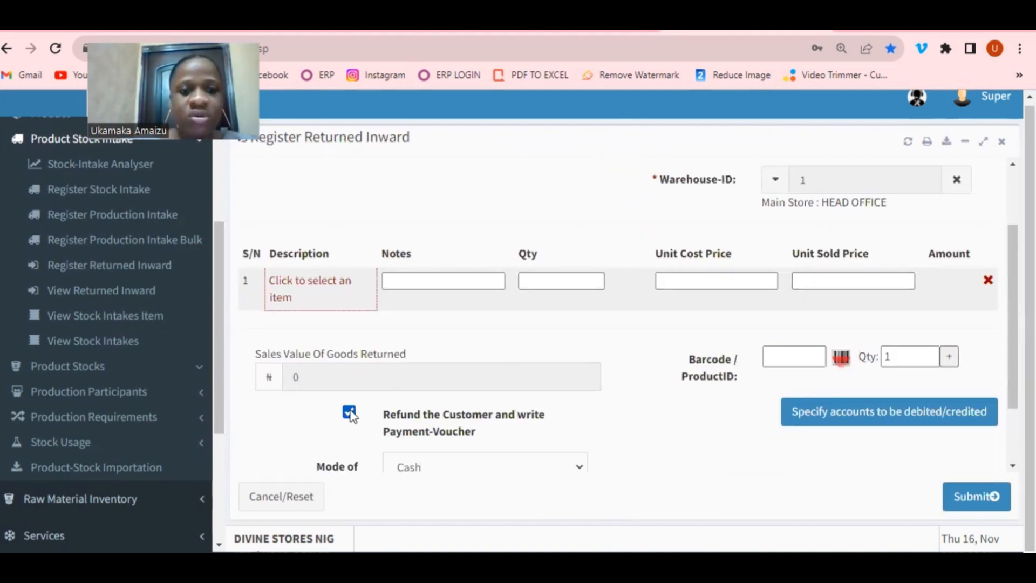
left_click(349, 413)
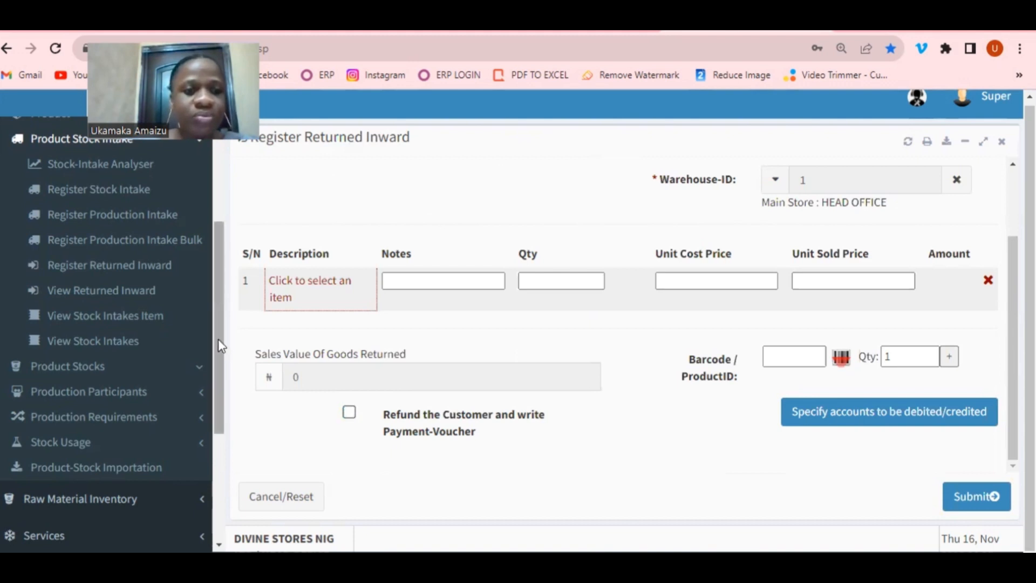
- Replace the Register Returned Inward form with the Register Raw Material Intake form and enable its option to write a payment voucher for the supplier
scroll(218, 339, "down", 1)
left_click_drag(220, 356, 219, 354)
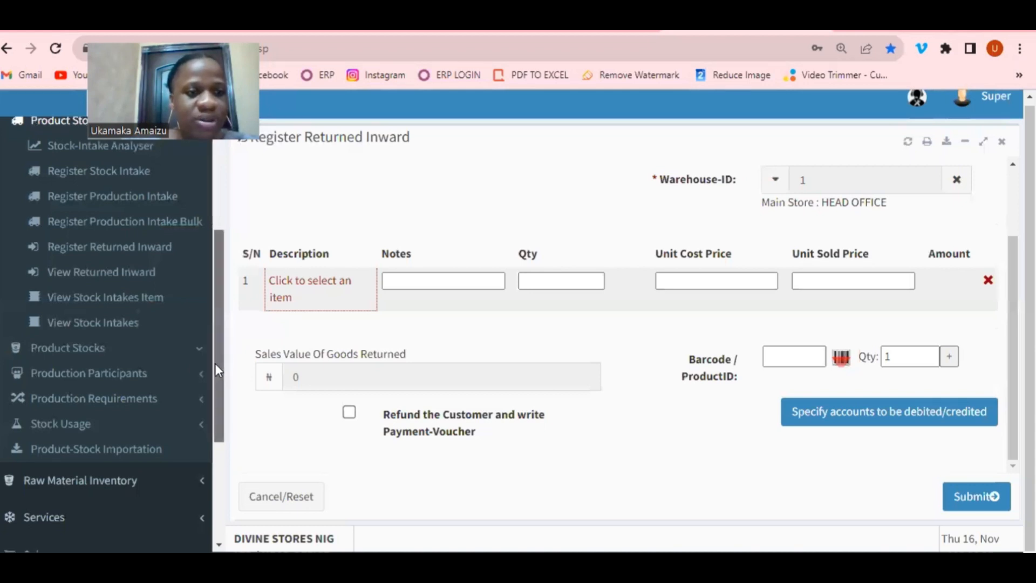
scroll(215, 363, "down", 2)
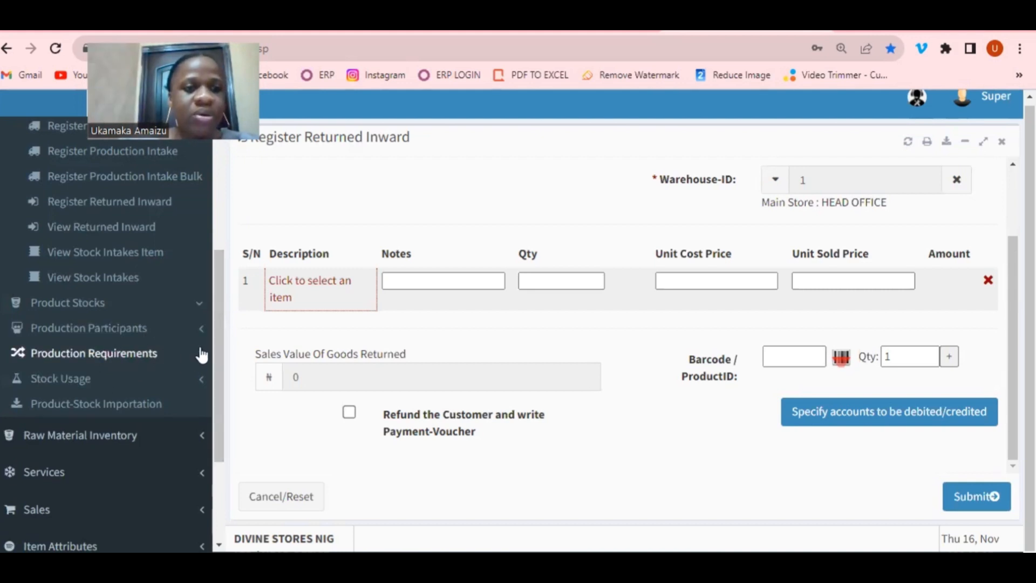
left_click_drag(215, 348, 213, 368)
scroll(219, 237, "up", 2)
scroll(219, 238, "down", 1)
left_click(184, 332)
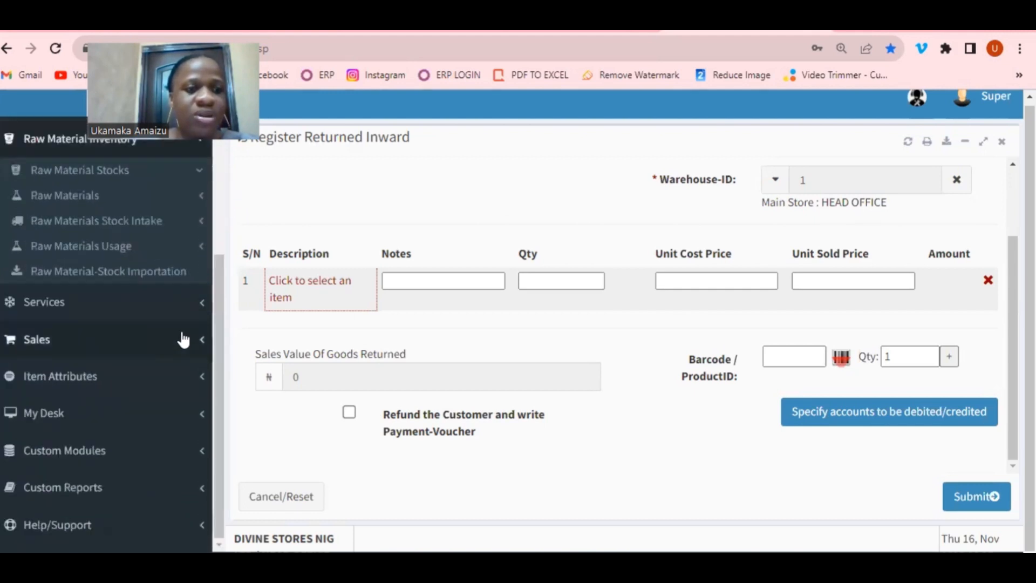
left_click(113, 230)
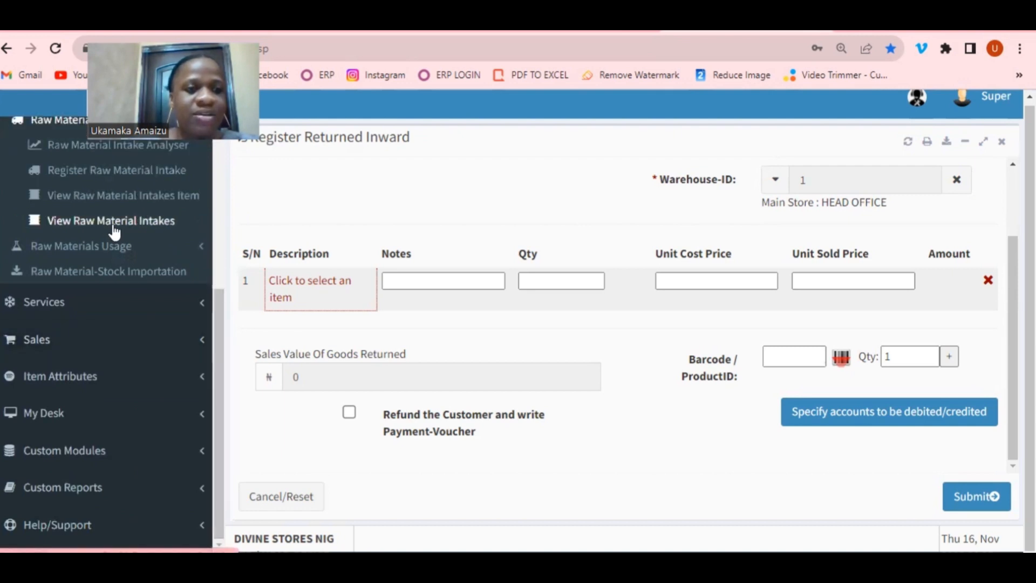
left_click(101, 171)
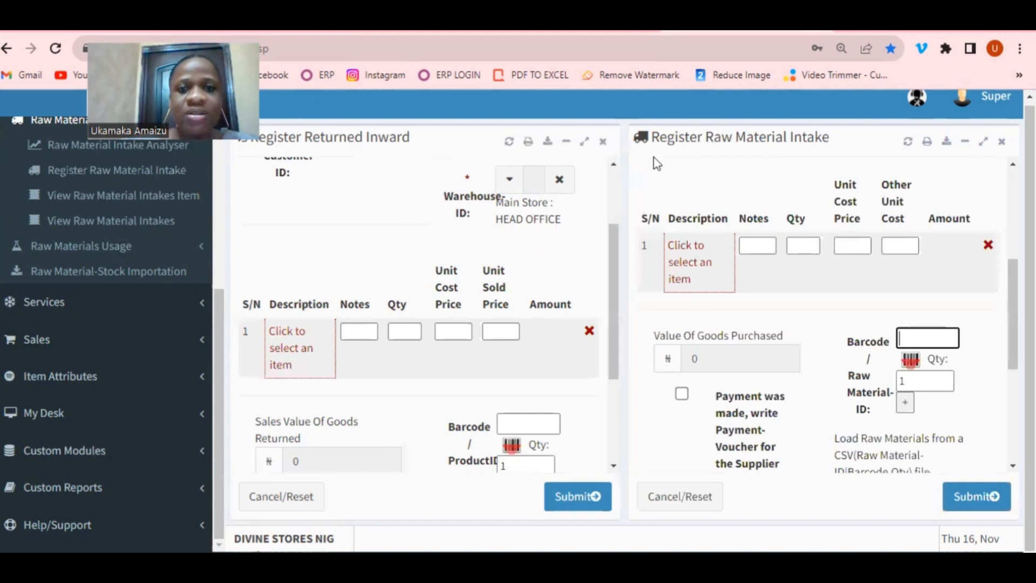
left_click(603, 143)
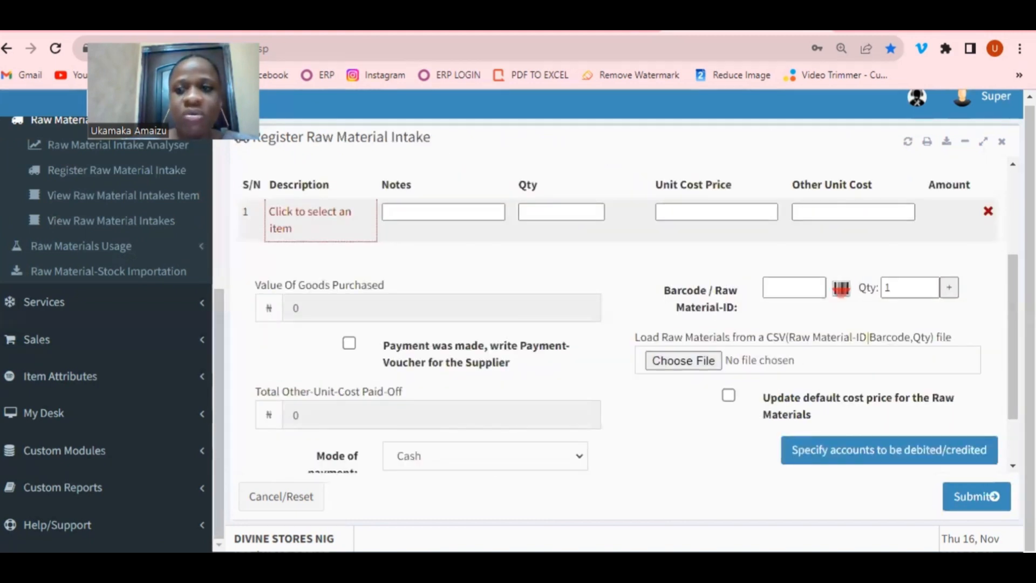
scroll(451, 291, "down", 2)
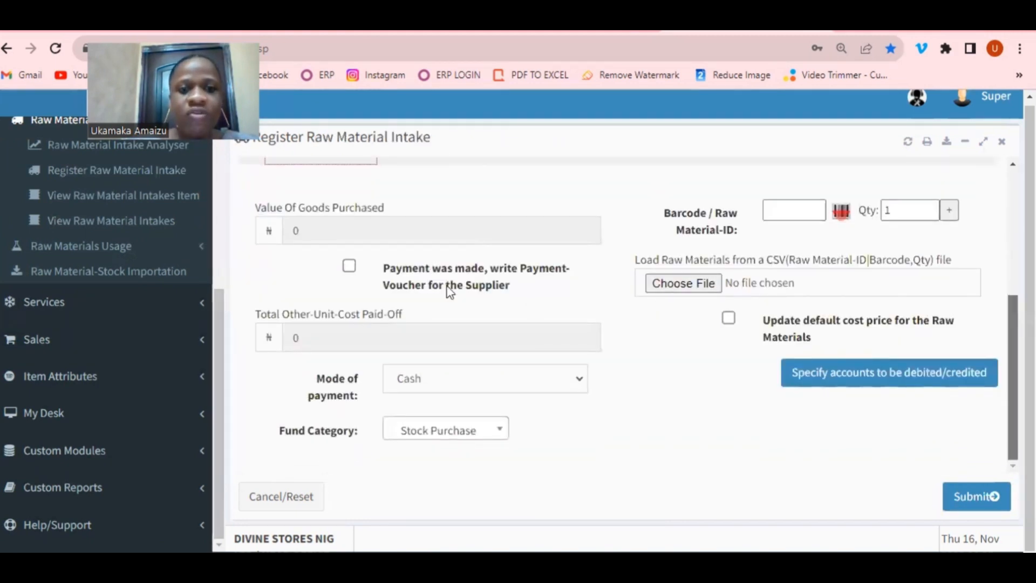
left_click(347, 266)
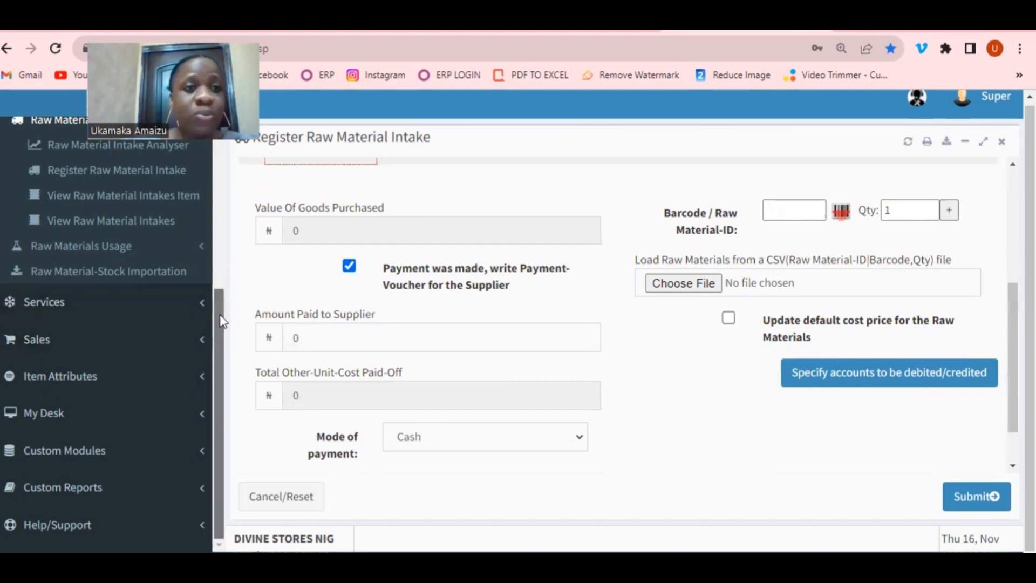
- Show the Finance module's functions and examine its options for registering, viewing and analysing expenses
left_click_drag(222, 322, 220, 199)
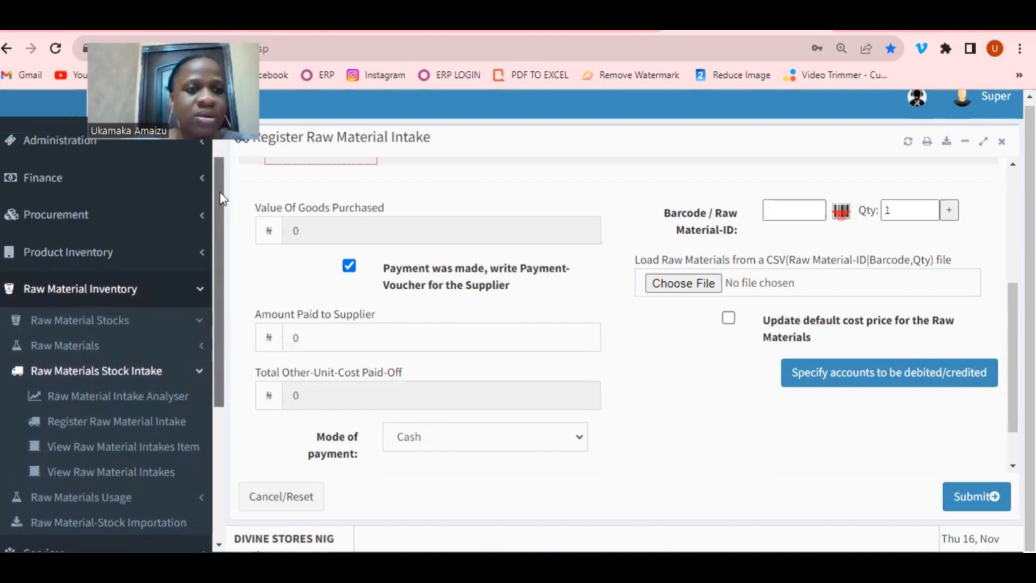
left_click(183, 189)
left_click_drag(222, 220, 221, 226)
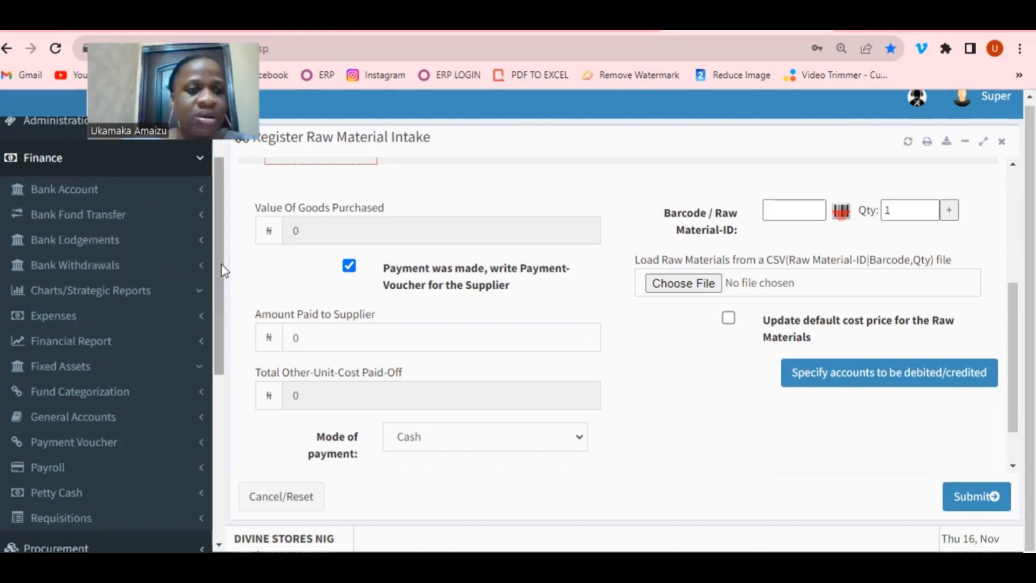
scroll(214, 309, "down", 2)
left_click(56, 217)
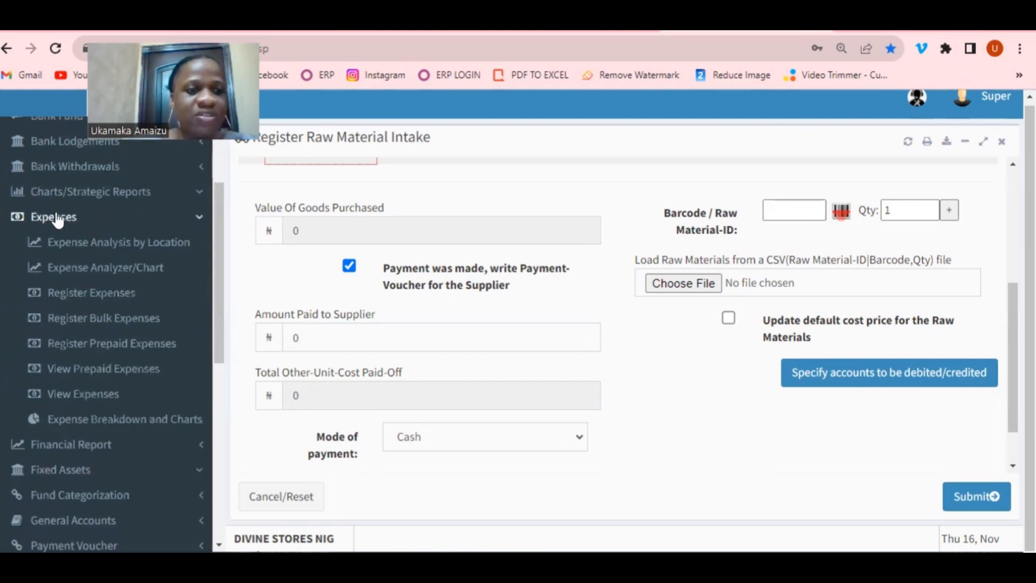
left_click(111, 294)
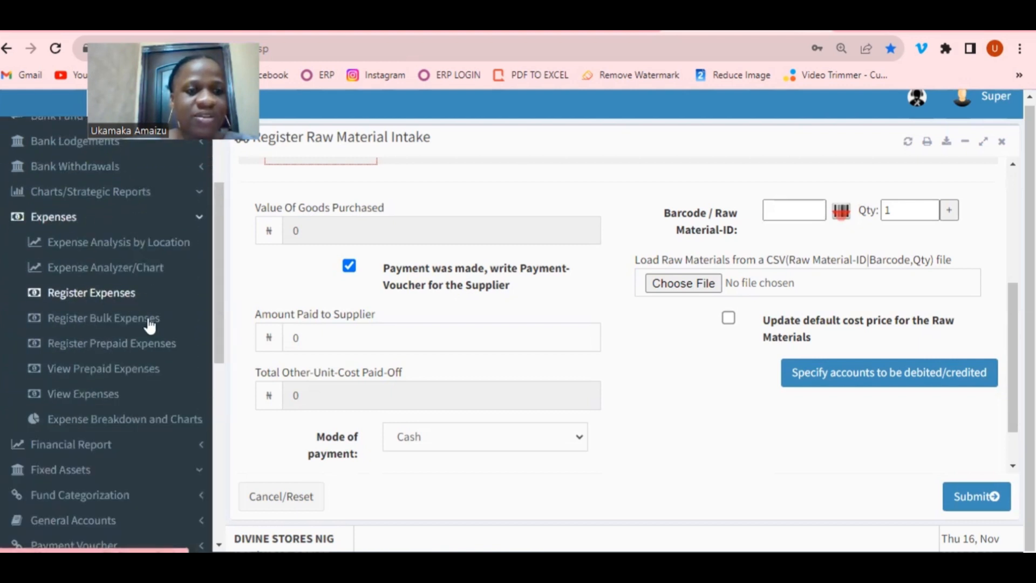
- Examine the Finance module's Payment Voucher options and its Fixed Assets registration and viewing options
left_click_drag(216, 334, 222, 369)
scroll(221, 369, "down", 1)
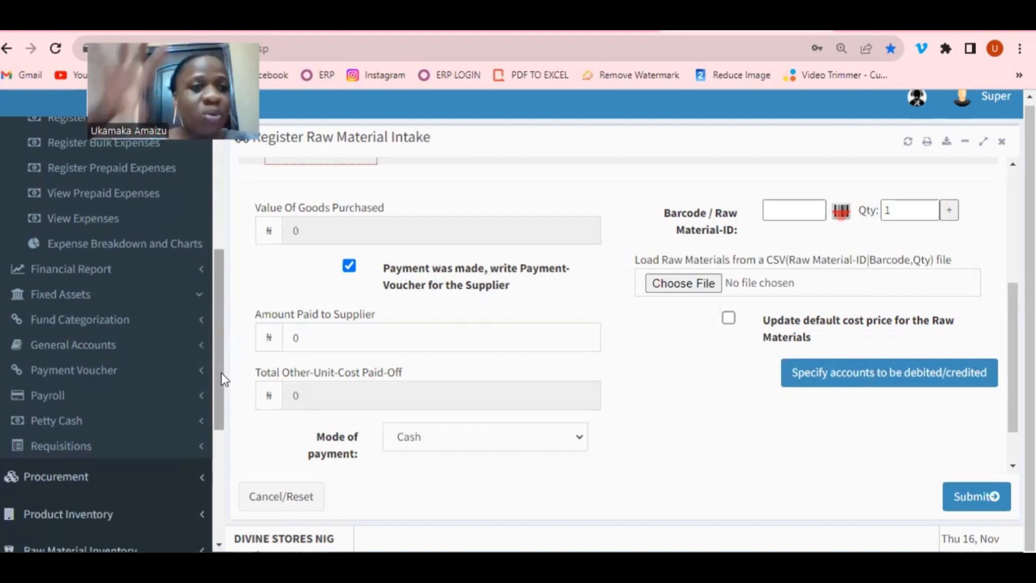
left_click(93, 371)
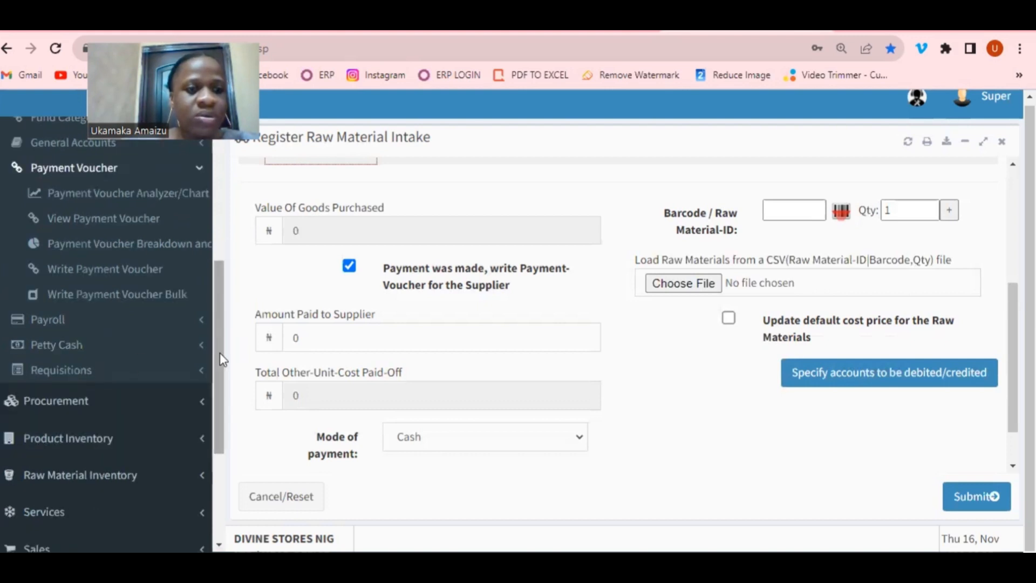
left_click_drag(219, 352, 224, 302)
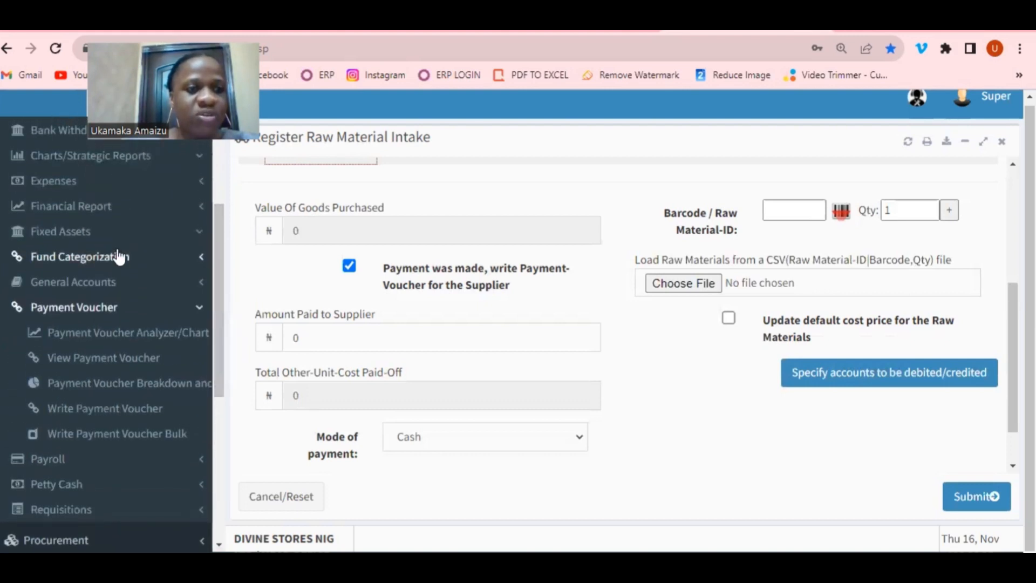
left_click(103, 232)
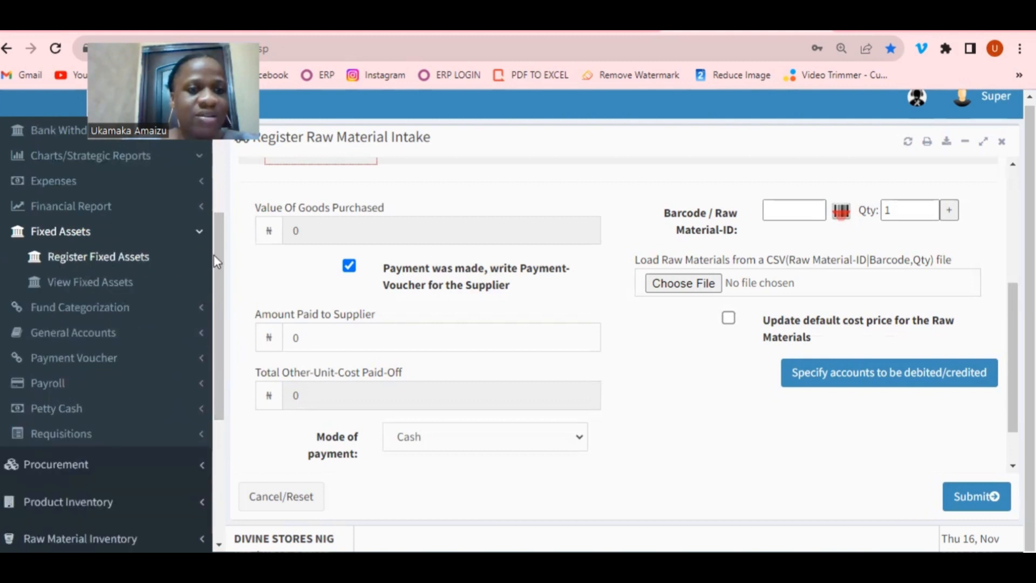
- Examine the Petty Cash options for adding funds, registering expenditure and viewing ledgers and entries
left_click_drag(219, 253, 218, 300)
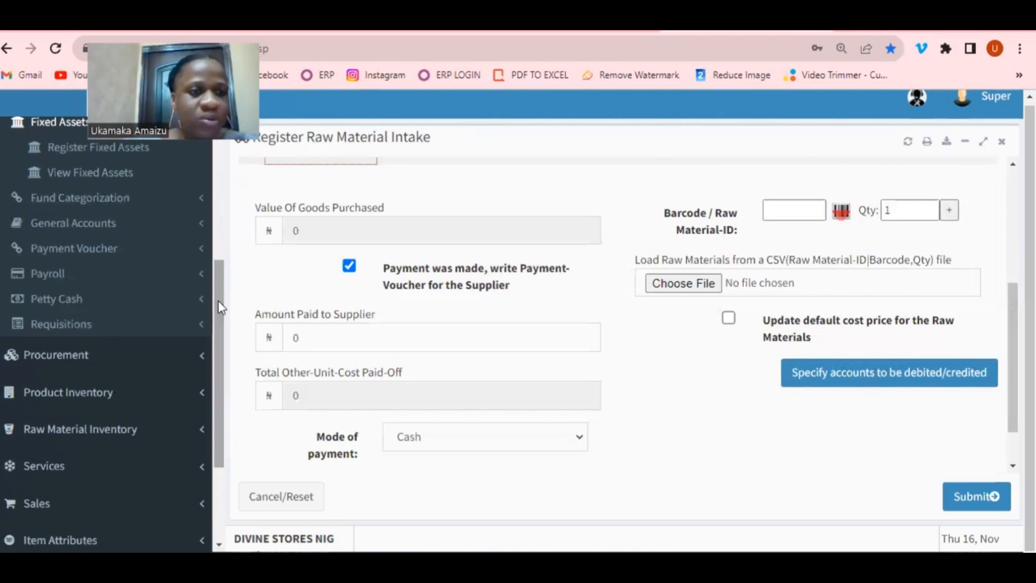
left_click(143, 308)
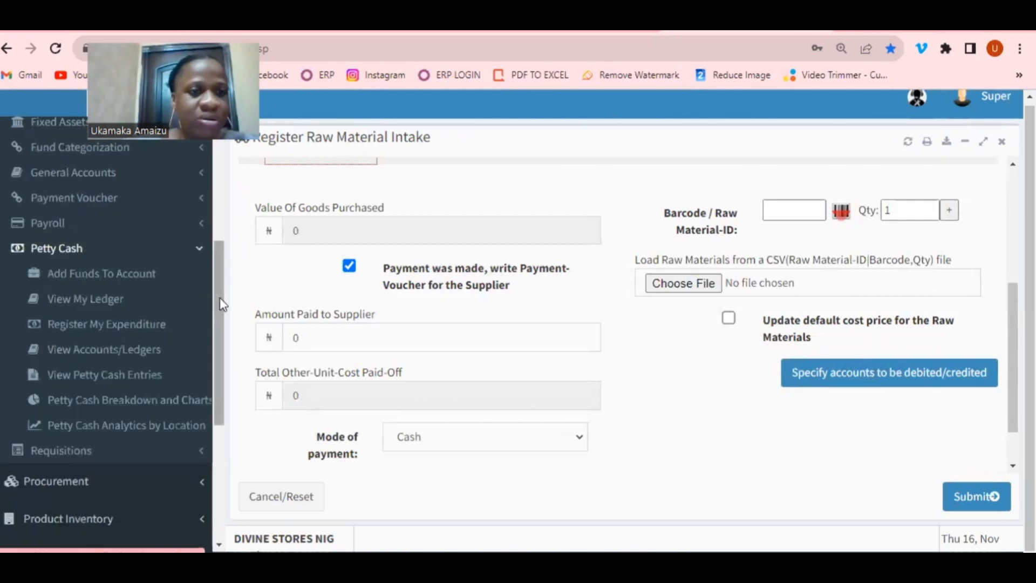
mouse_move(219, 297)
left_mouse_down()
mouse_move(218, 325)
mouse_move(218, 310)
left_mouse_up()
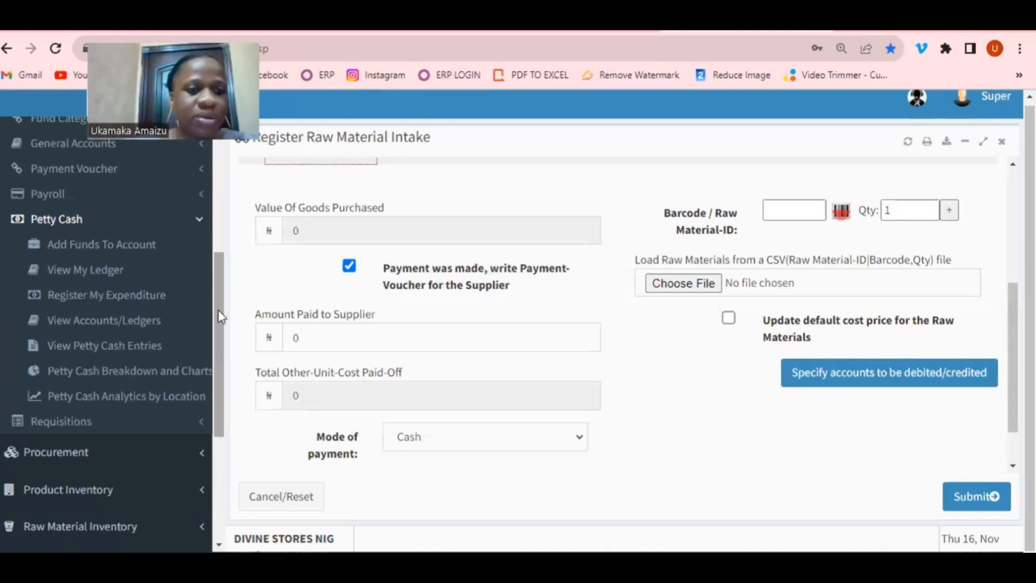
left_click_drag(217, 351, 222, 422)
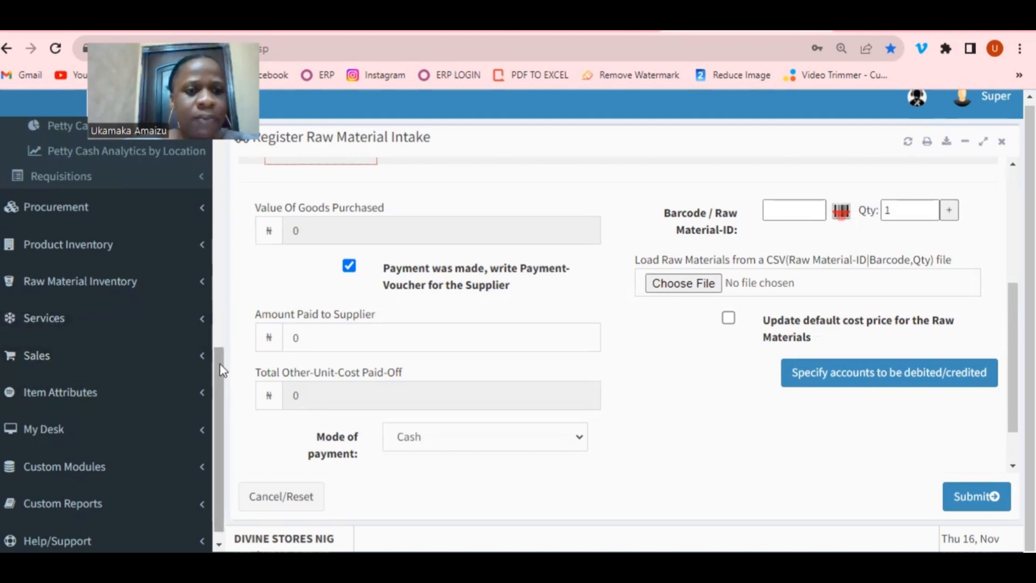
- Open the Cash Book from the finance strategic reports and close the Register Raw Material Intake form
left_click_drag(221, 372, 230, 237)
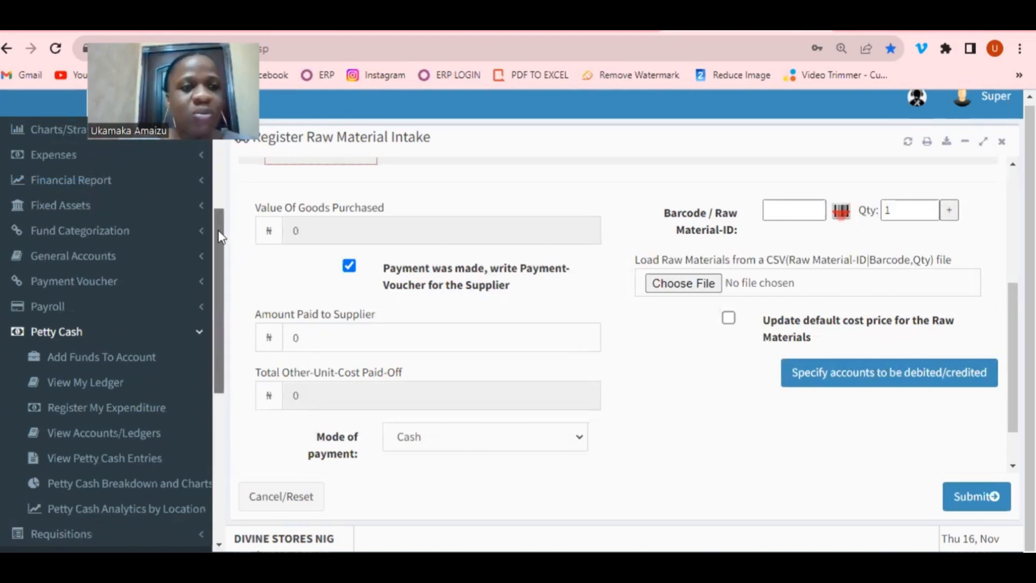
left_click_drag(218, 230, 218, 195)
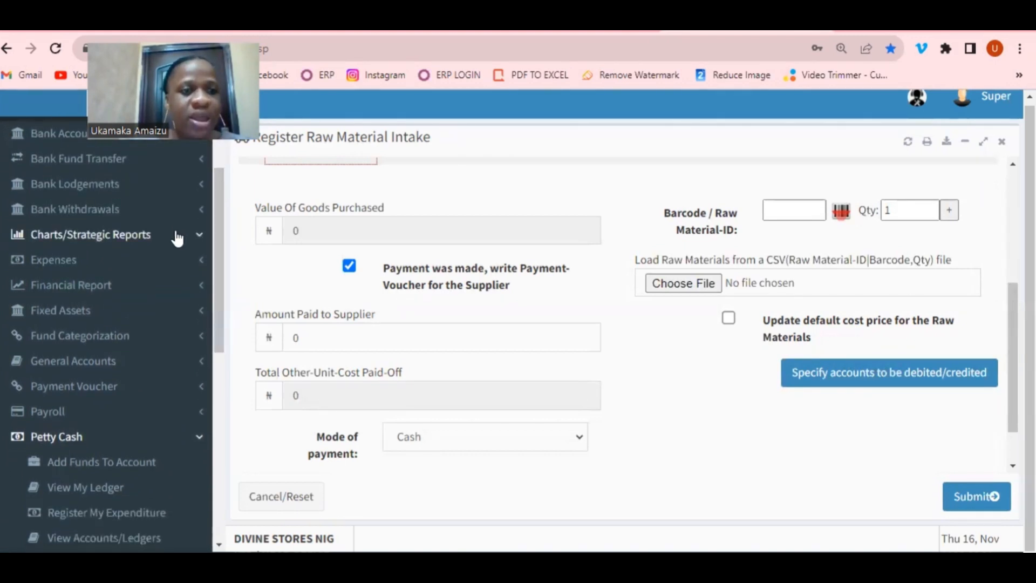
left_click(92, 261)
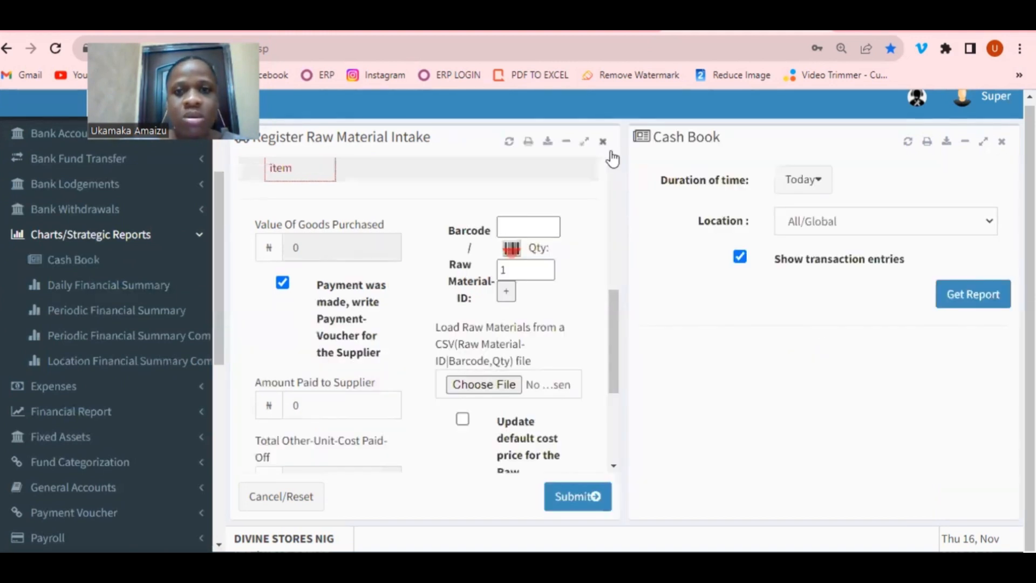
left_click(603, 141)
- Generate the Cash Book report for This Year and examine its receipts, payouts and closing balances
left_click(543, 186)
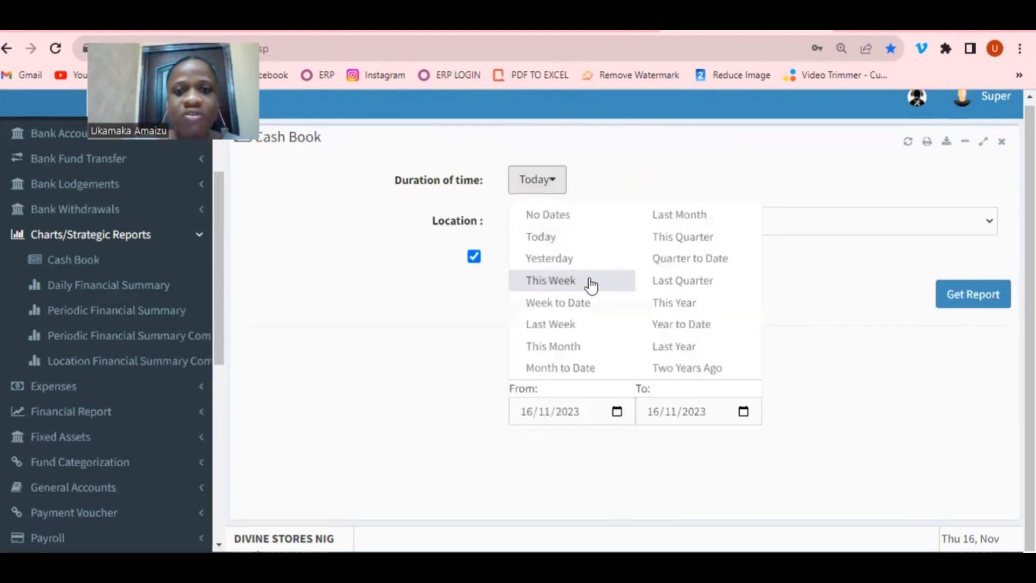
left_click(674, 305)
left_click(953, 300)
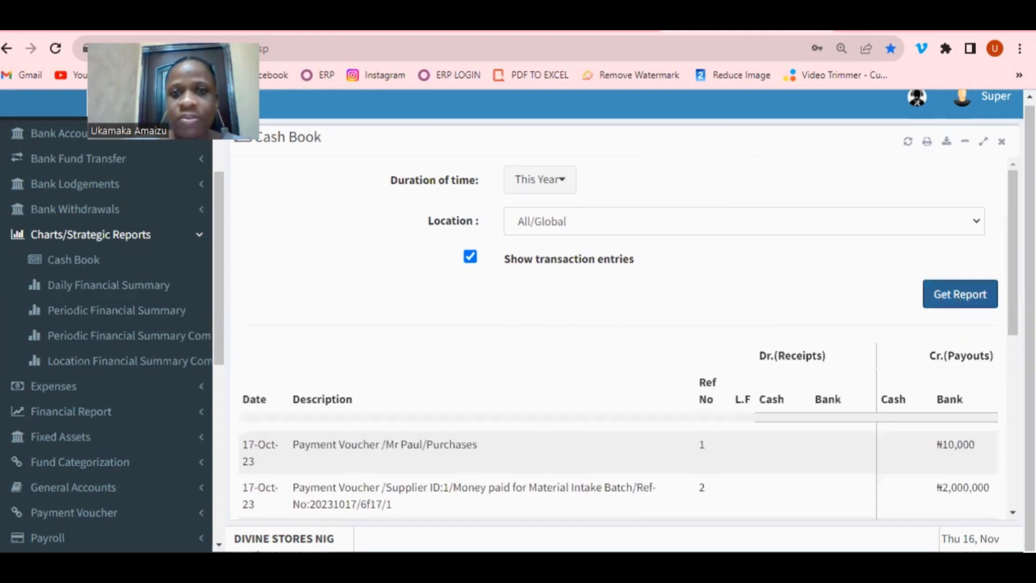
scroll(620, 334, "down", 3)
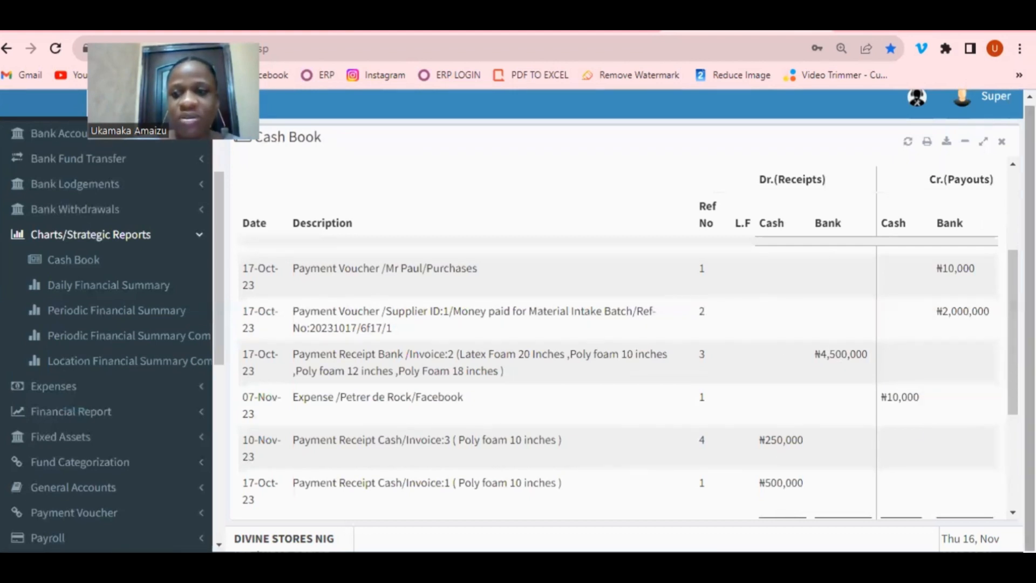
scroll(1006, 462, "down", 4)
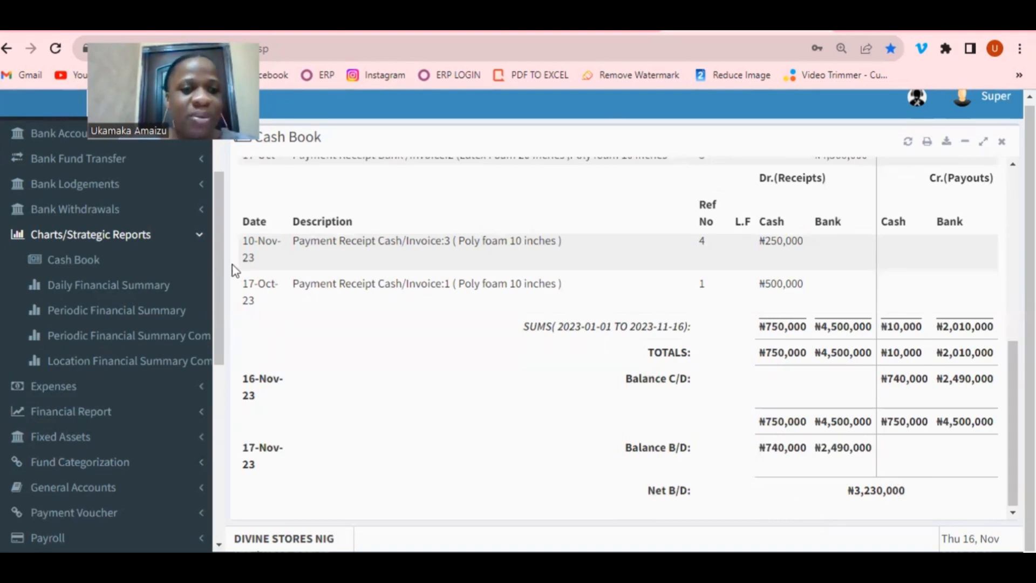
- Show the Sales module's functions and examine its Sales Targets and Store-Front options
left_click_drag(218, 271, 213, 445)
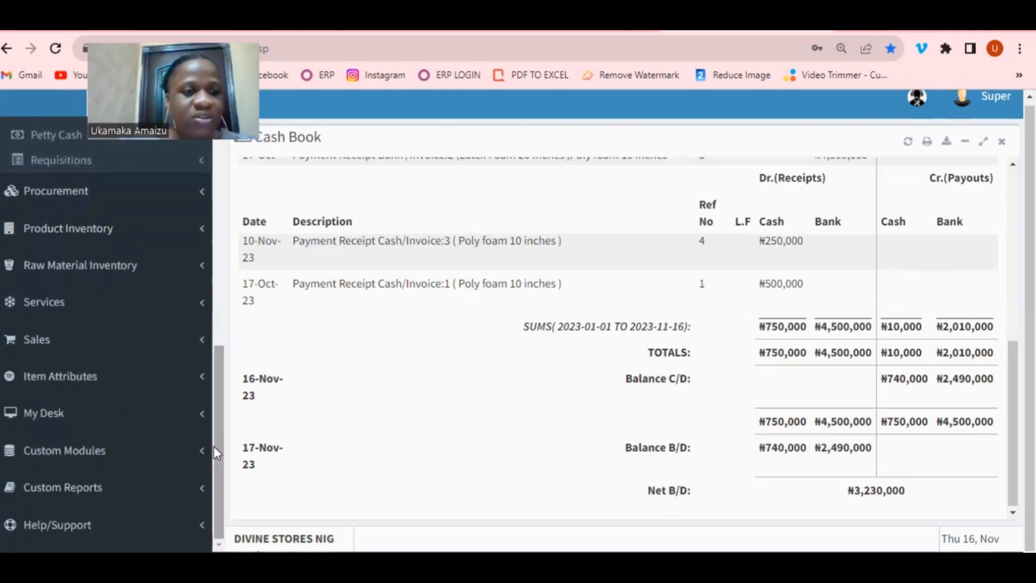
left_click(141, 332)
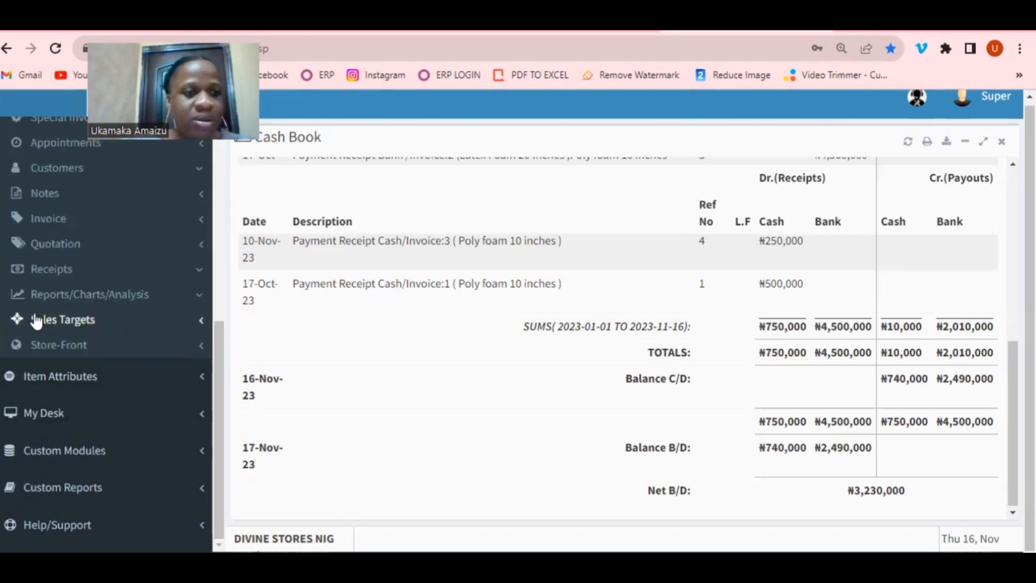
left_click(64, 324)
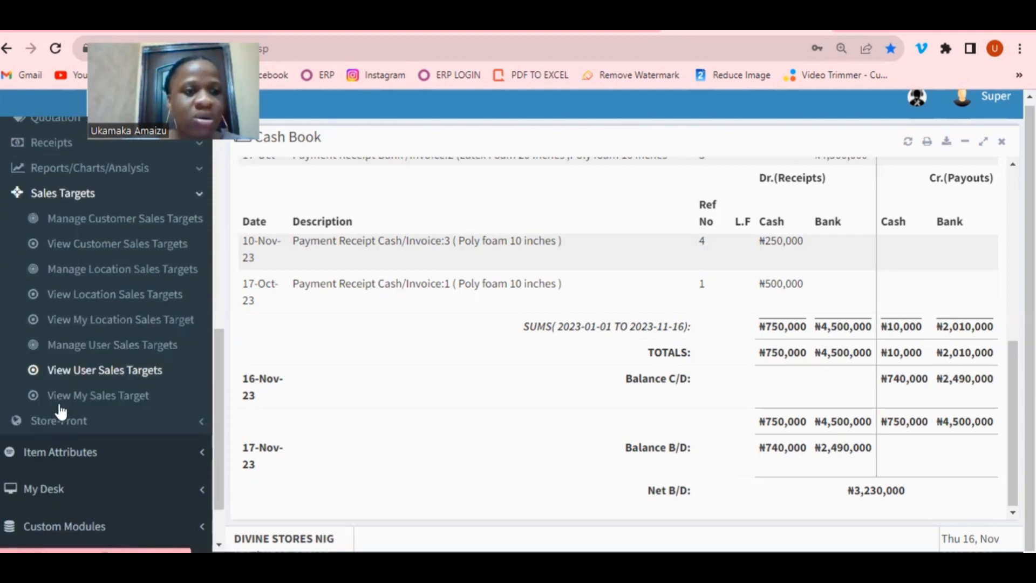
left_click(111, 425)
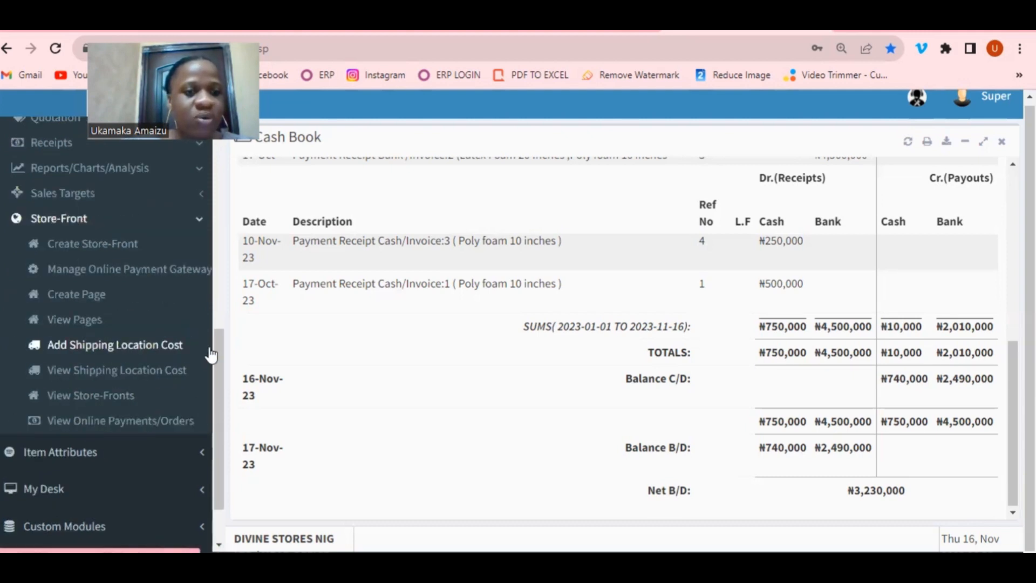
- Examine the customer options in the Sales module and open the Customers Ledger
left_click_drag(216, 341, 218, 310)
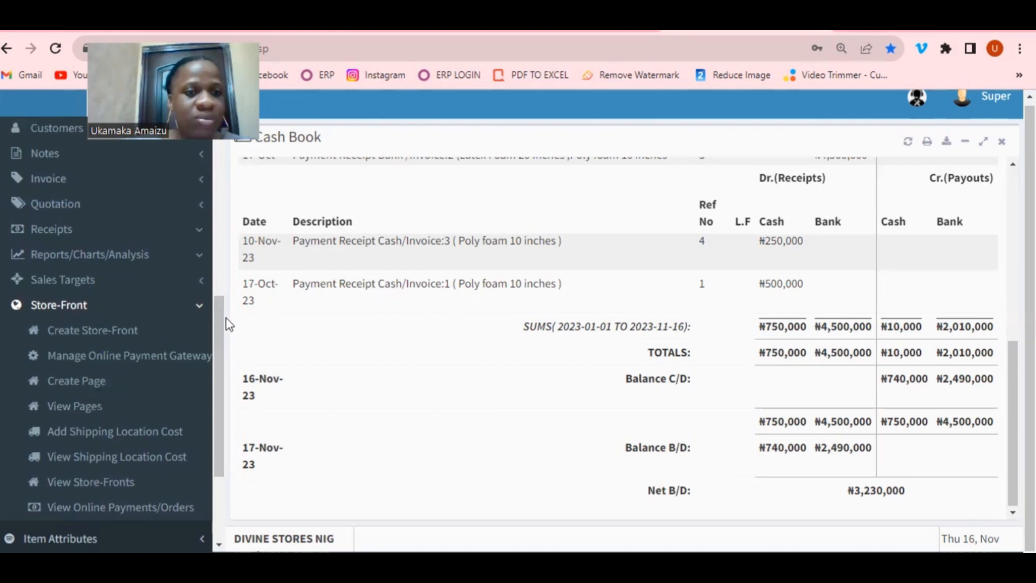
left_click_drag(217, 324, 218, 302)
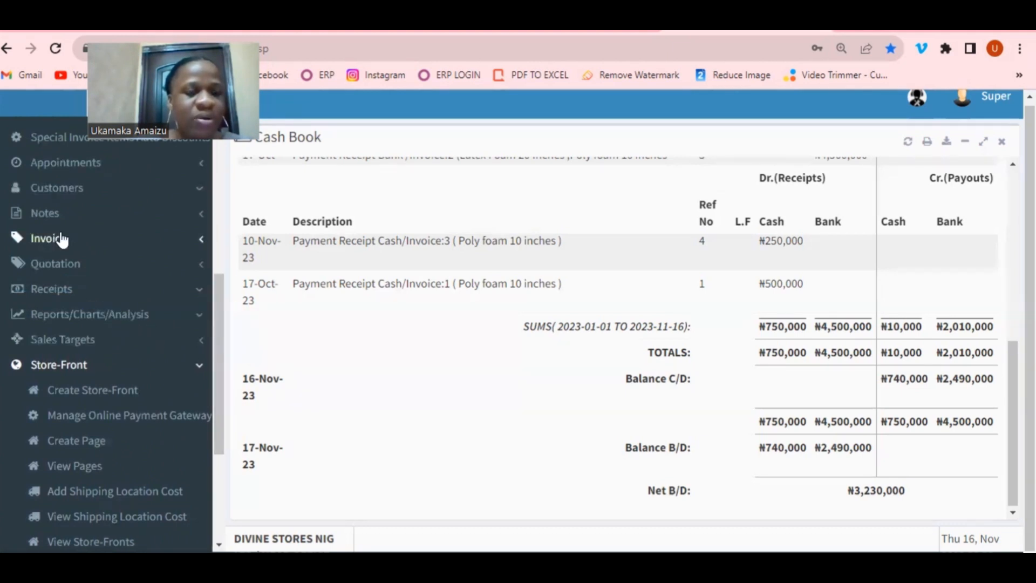
left_click(75, 192)
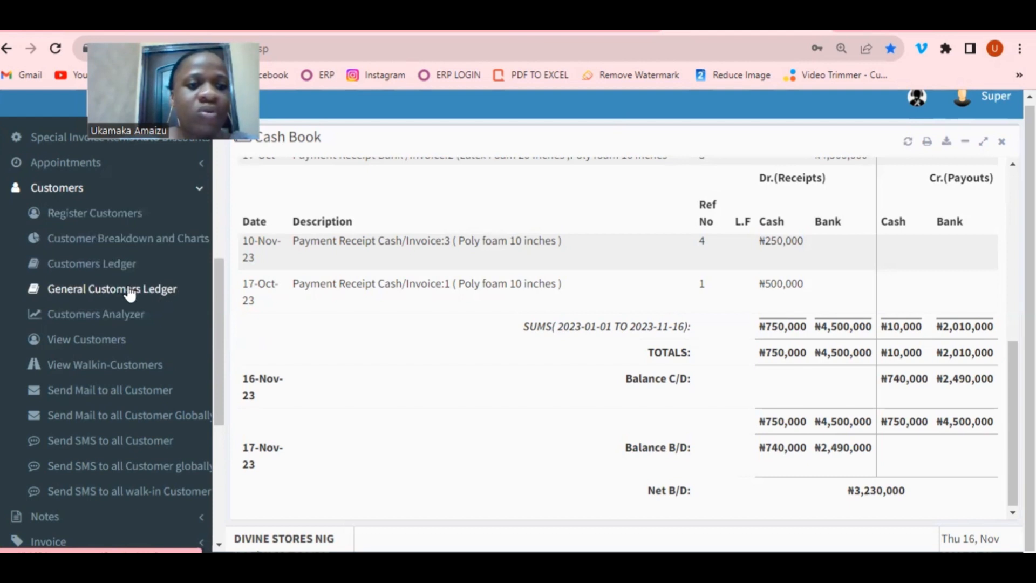
left_click(104, 264)
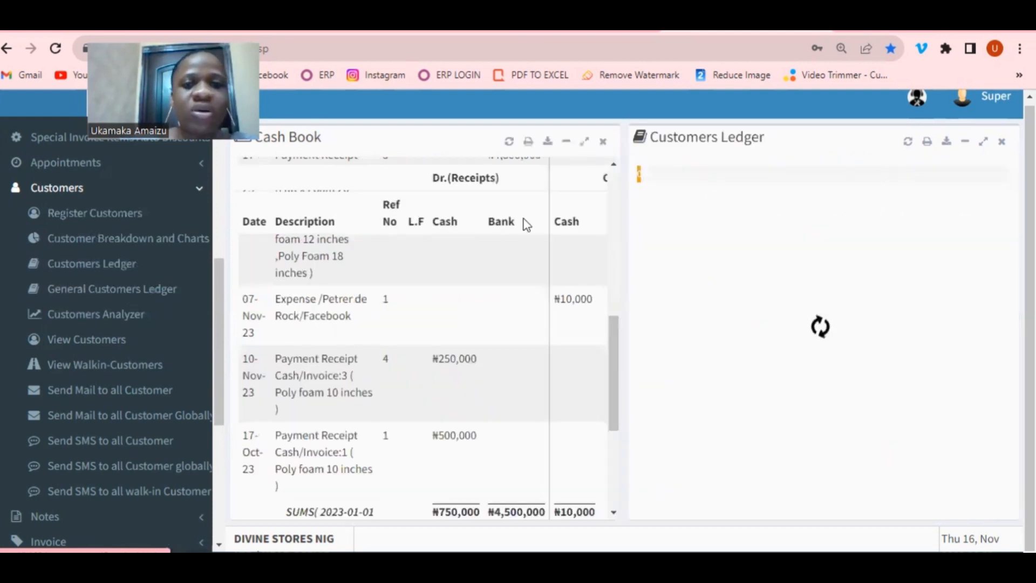
- Close the Cash Book report and fetch the Customers Ledger for the first listed customer with the duration Today
left_click(603, 142)
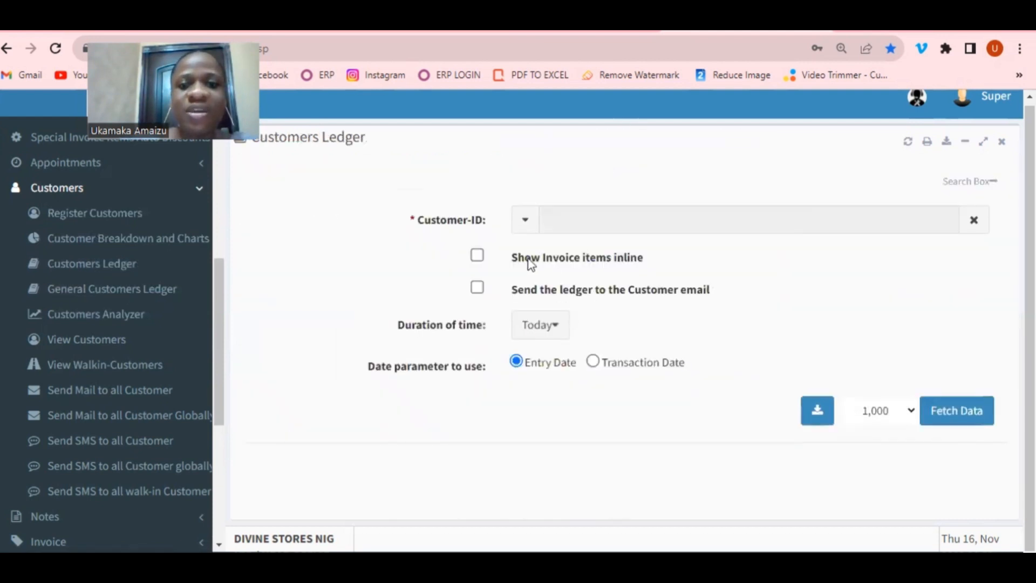
left_click(592, 224)
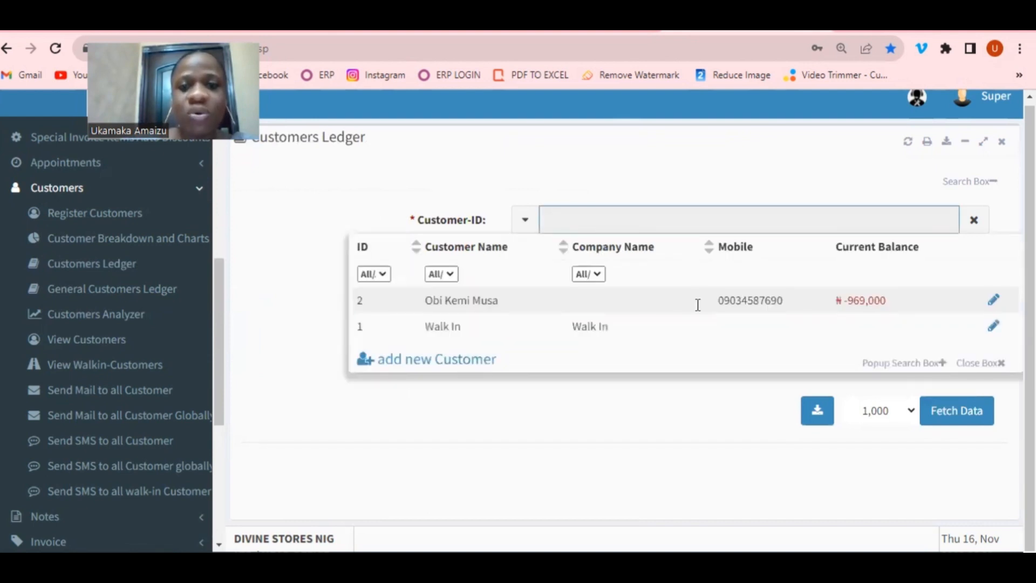
left_click(583, 304)
left_click(960, 462)
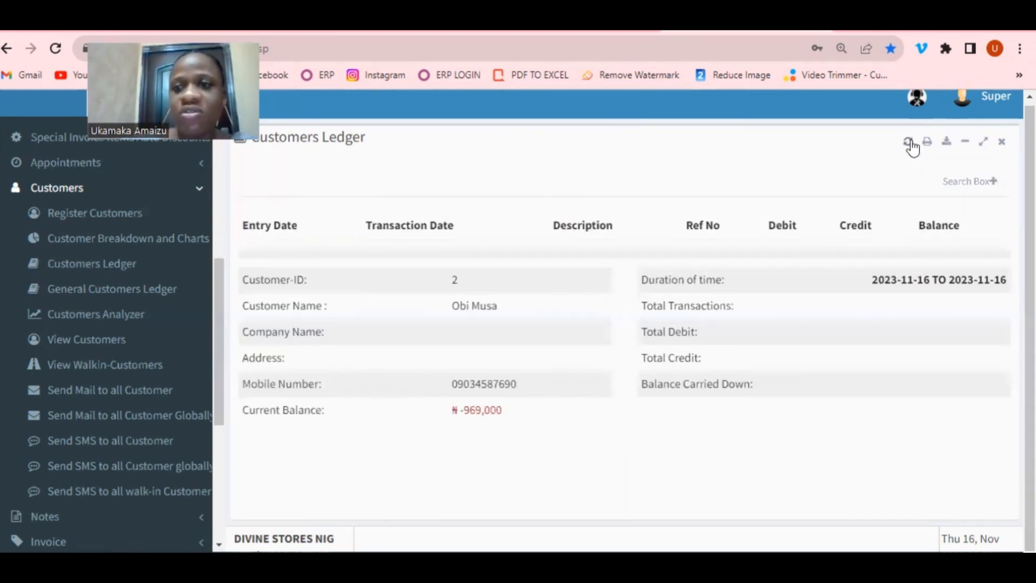
- Reset the ledger search and fetch the same customer's ledger for Today with invoice items shown inline
left_click(908, 142)
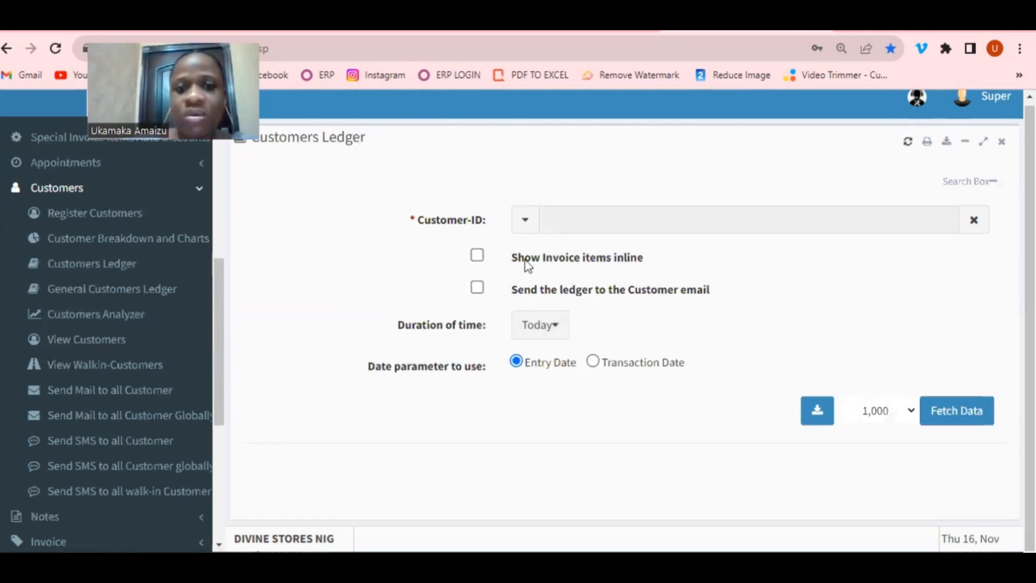
left_click(559, 227)
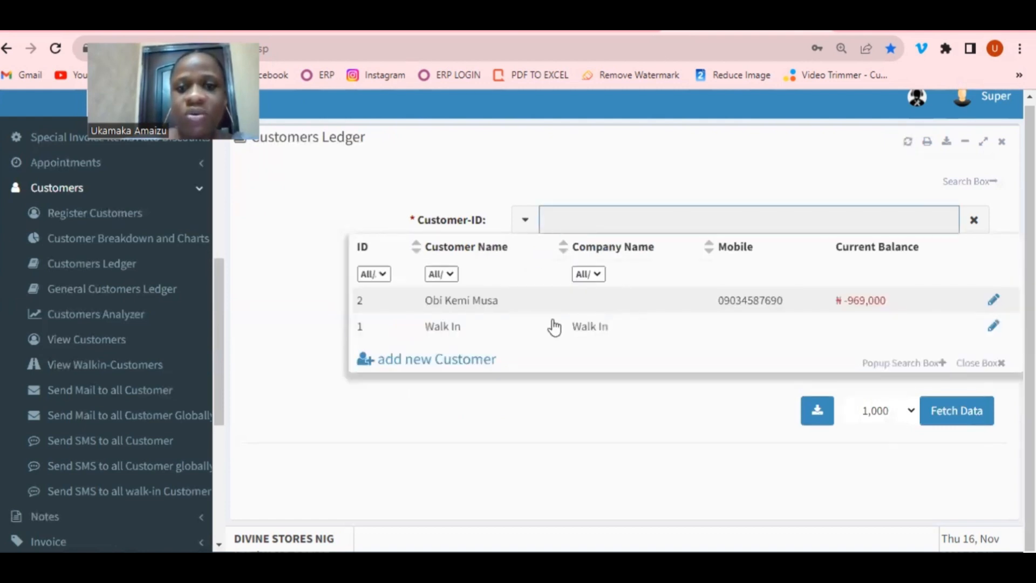
left_click(543, 303)
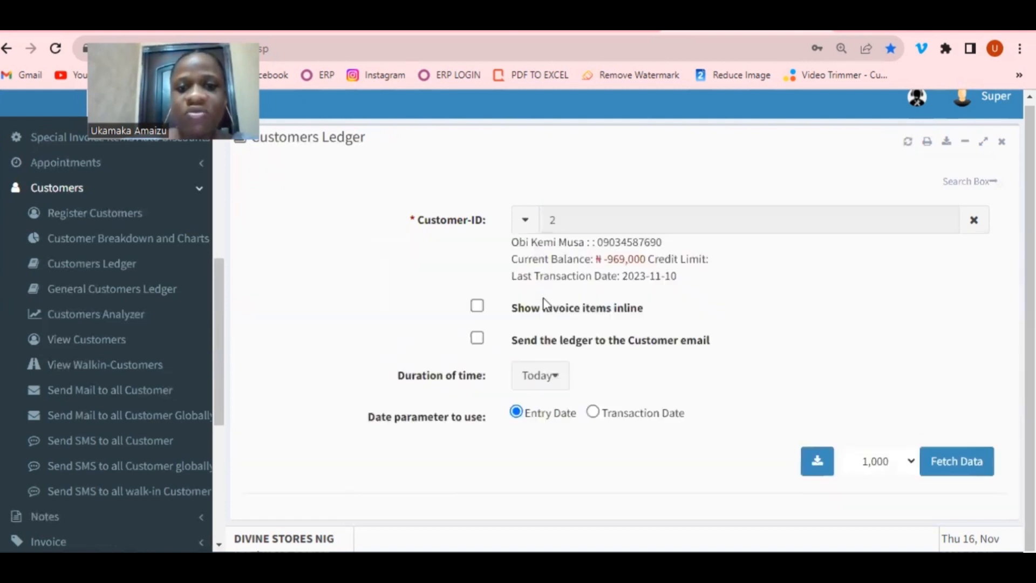
left_click(476, 307)
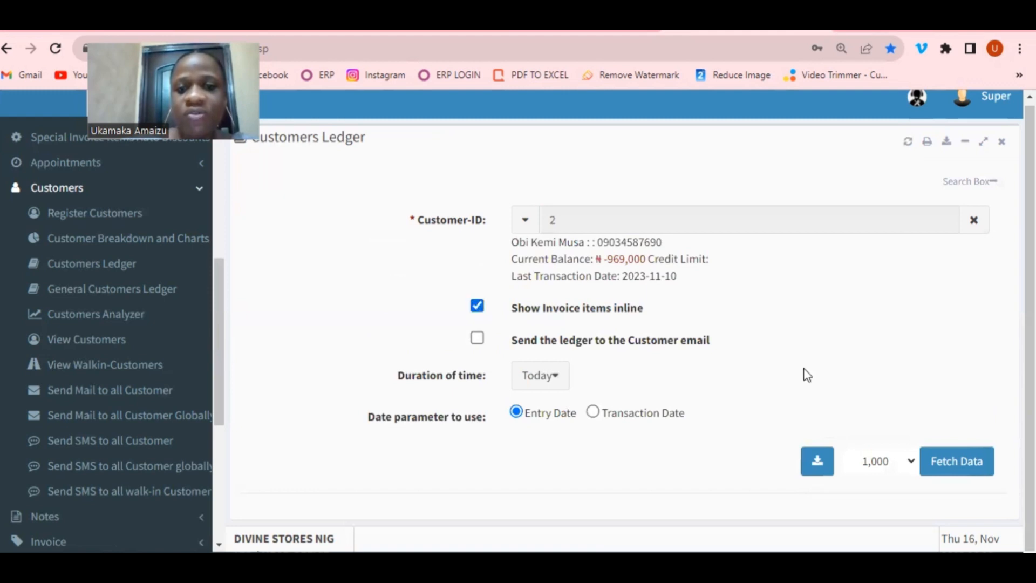
left_click(938, 458)
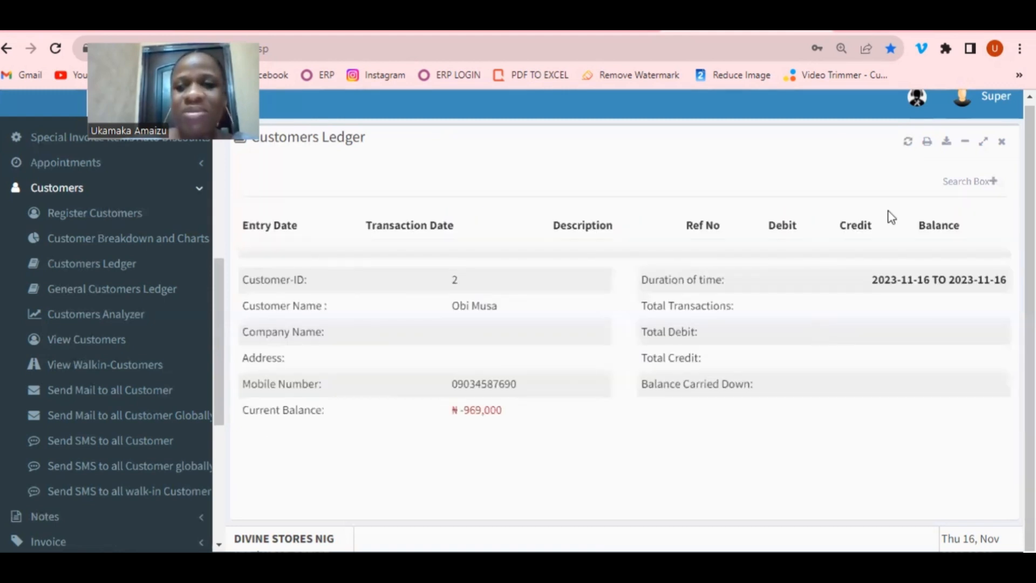
- Fetch the same customer's ledger for This Year with invoice items shown inline, and examine its invoices, payments and totals
left_click(906, 141)
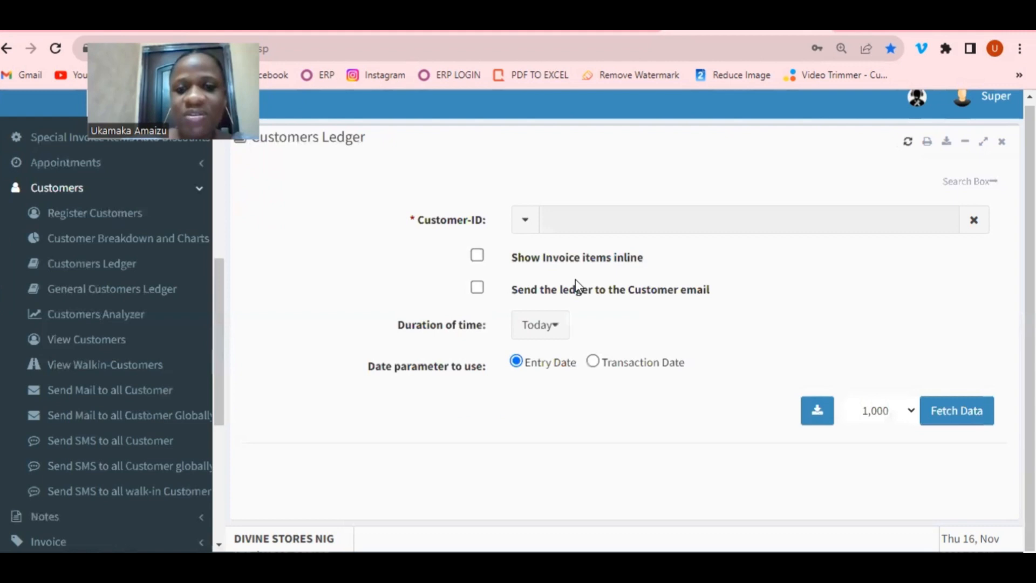
left_click(548, 325)
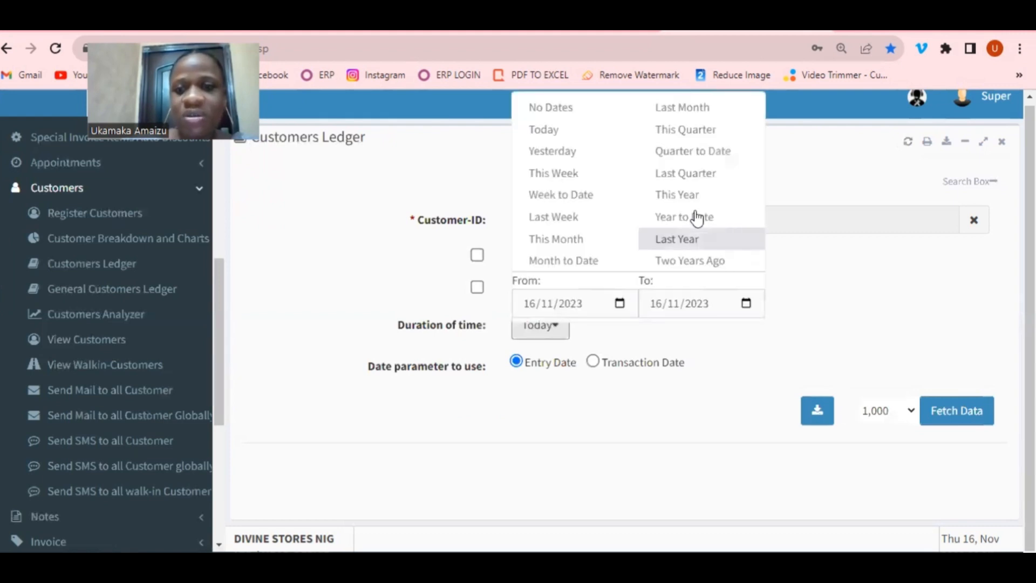
left_click(669, 198)
left_click(569, 221)
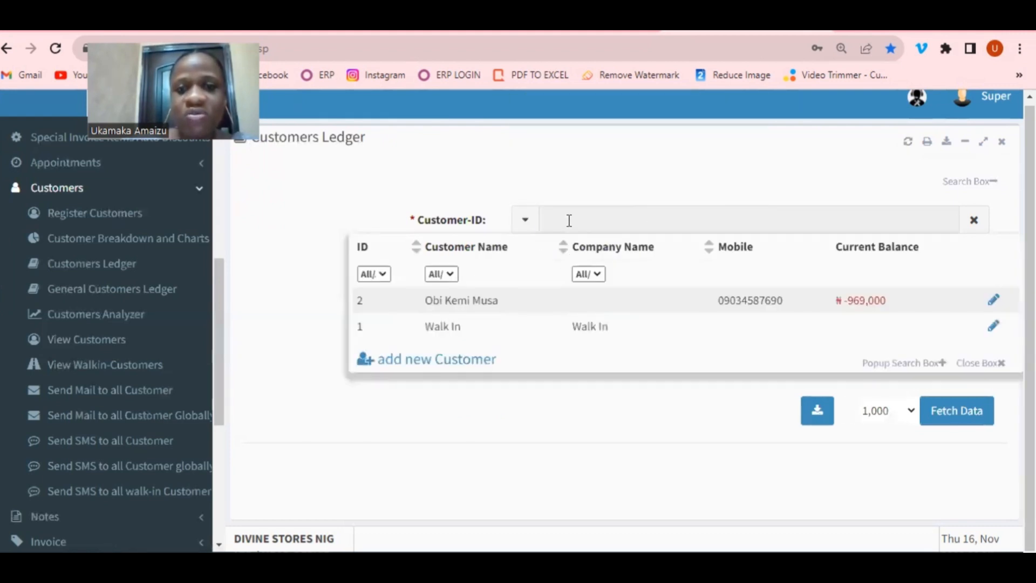
left_click(586, 306)
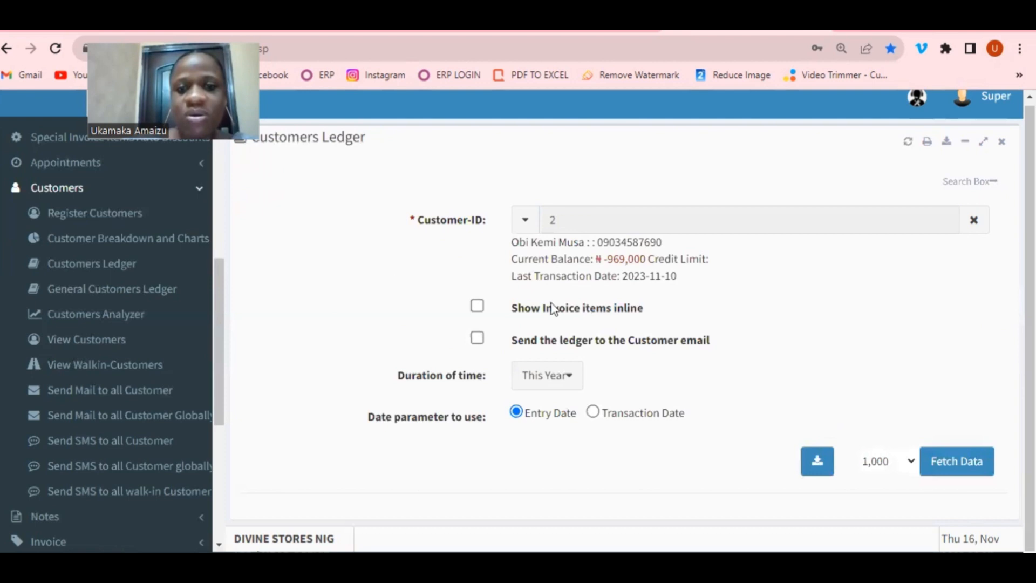
left_click(477, 308)
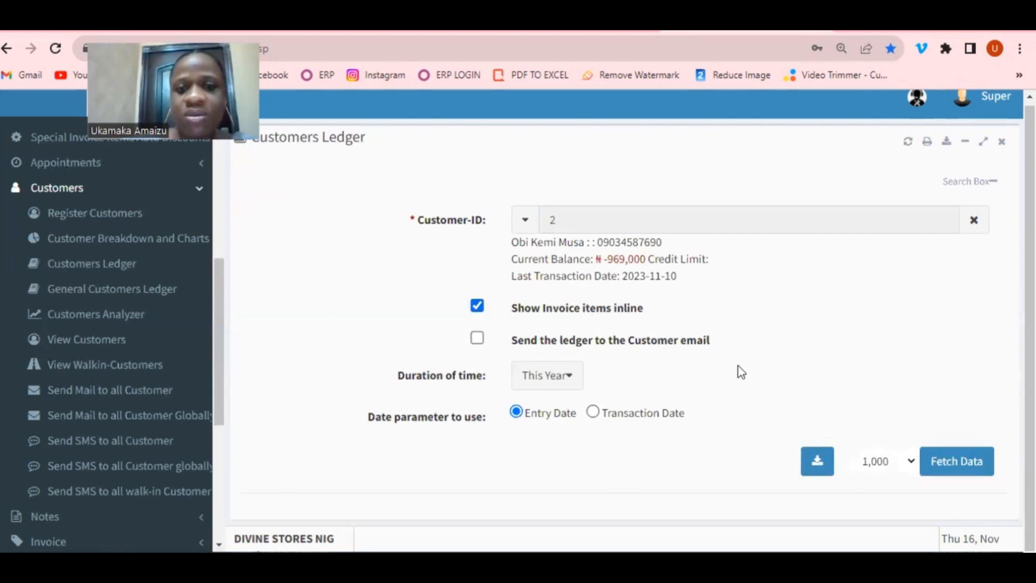
left_click(957, 470)
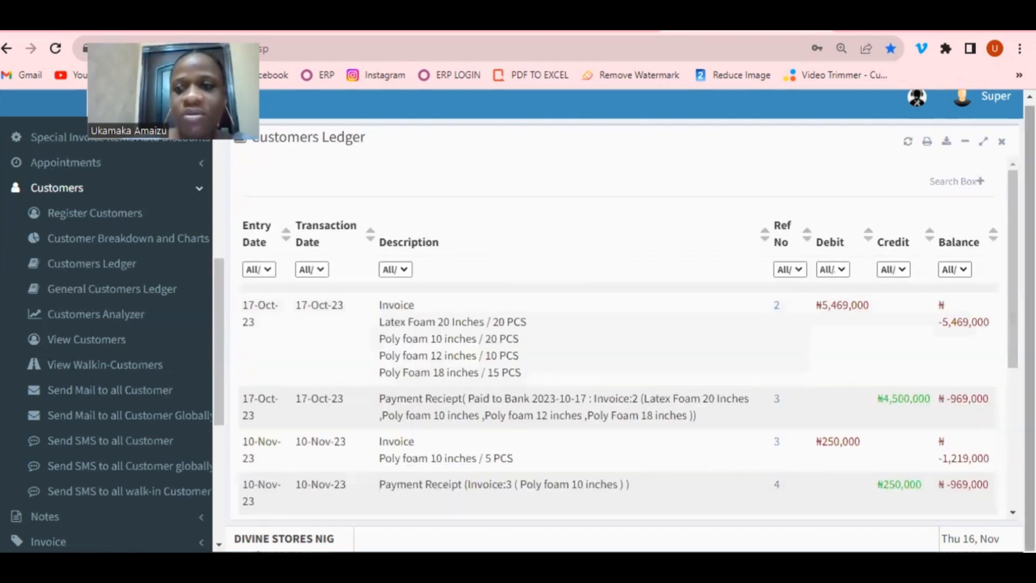
scroll(621, 340, "down", 3)
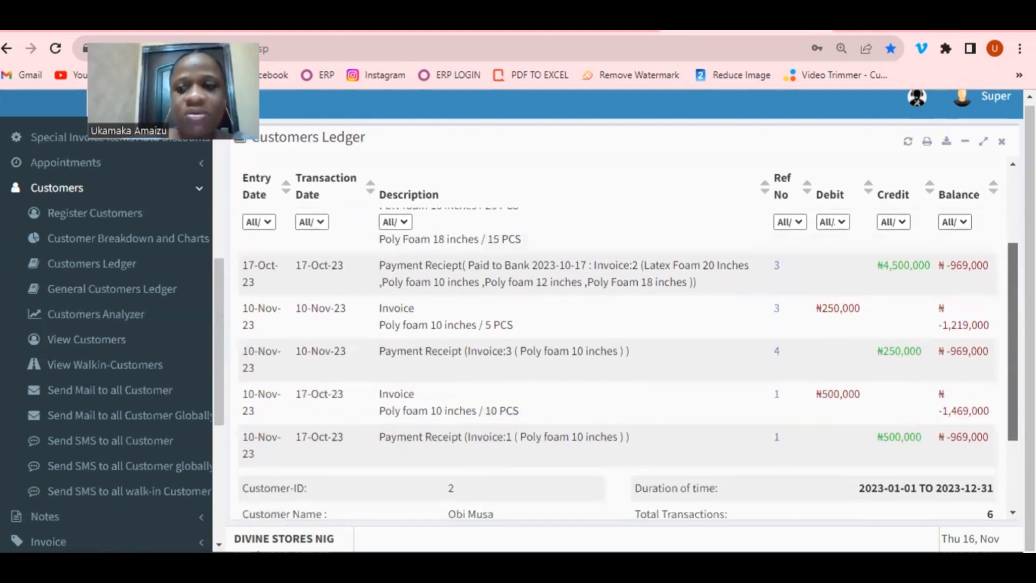
scroll(621, 340, "down", 2)
scroll(620, 339, "up", 4)
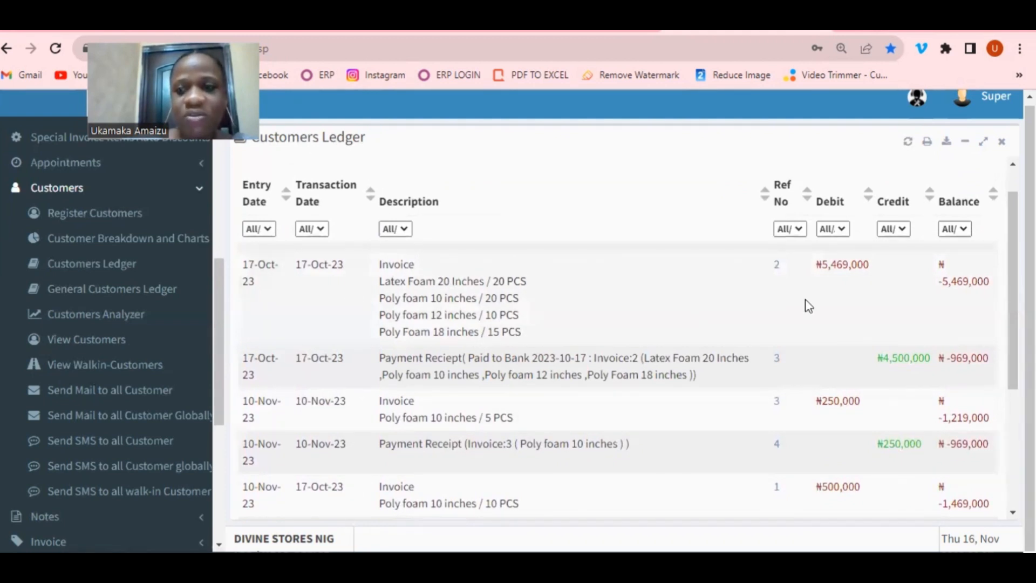
scroll(610, 297, "down", 1)
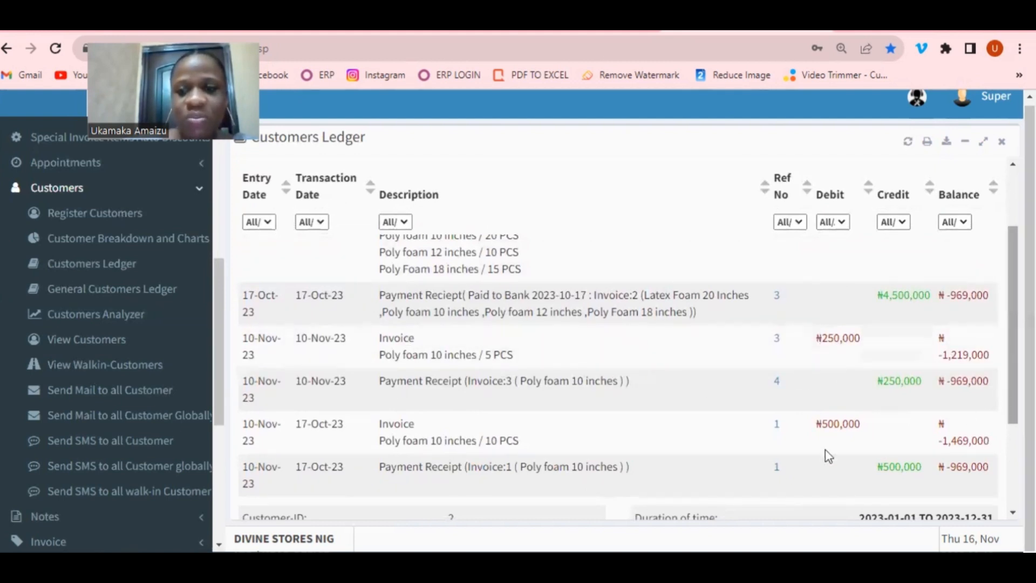
scroll(949, 425, "down", 3)
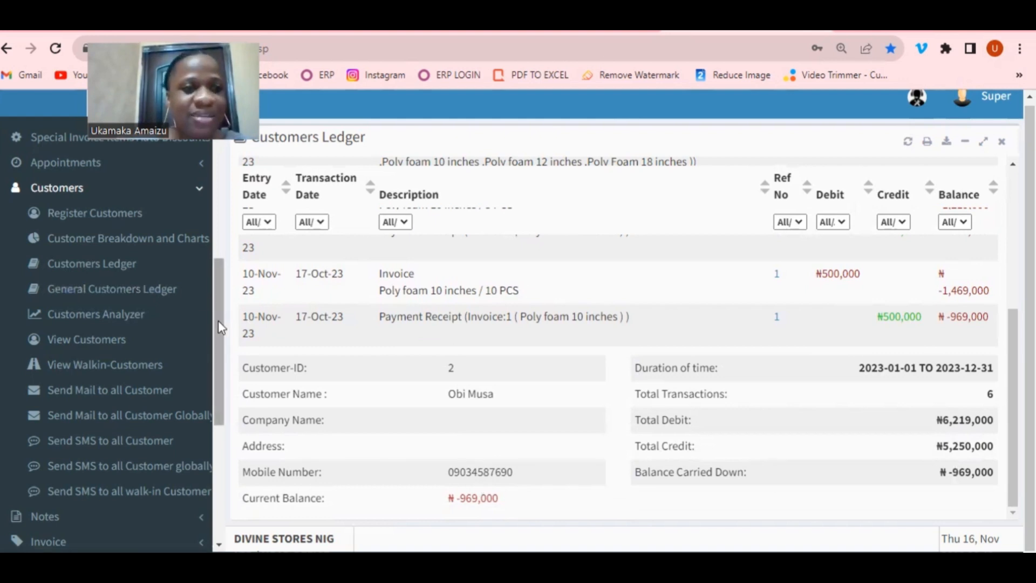
- Show the Procurement module's functions and examine its Purchase Order options
left_click_drag(225, 324, 221, 215)
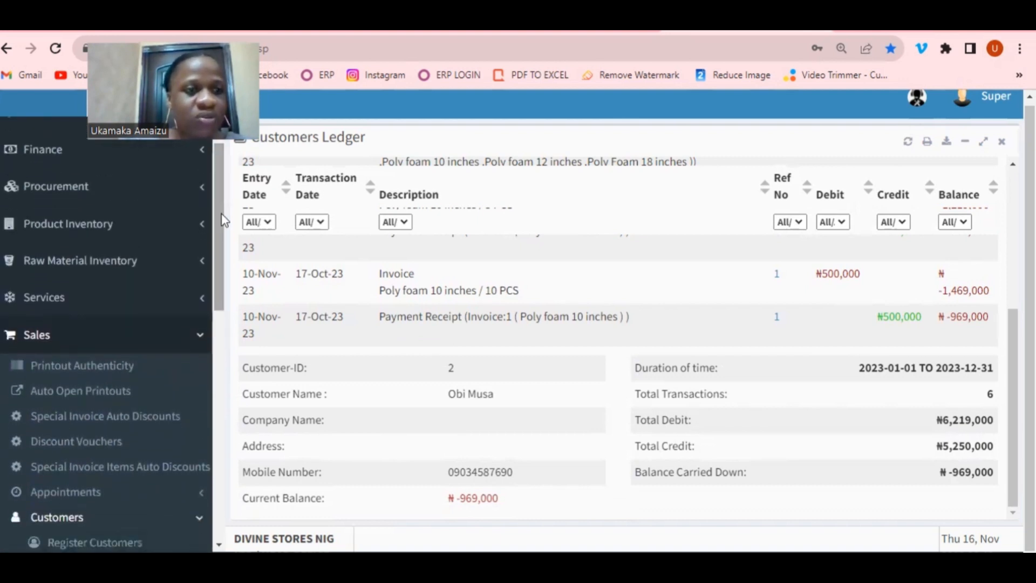
left_click(157, 190)
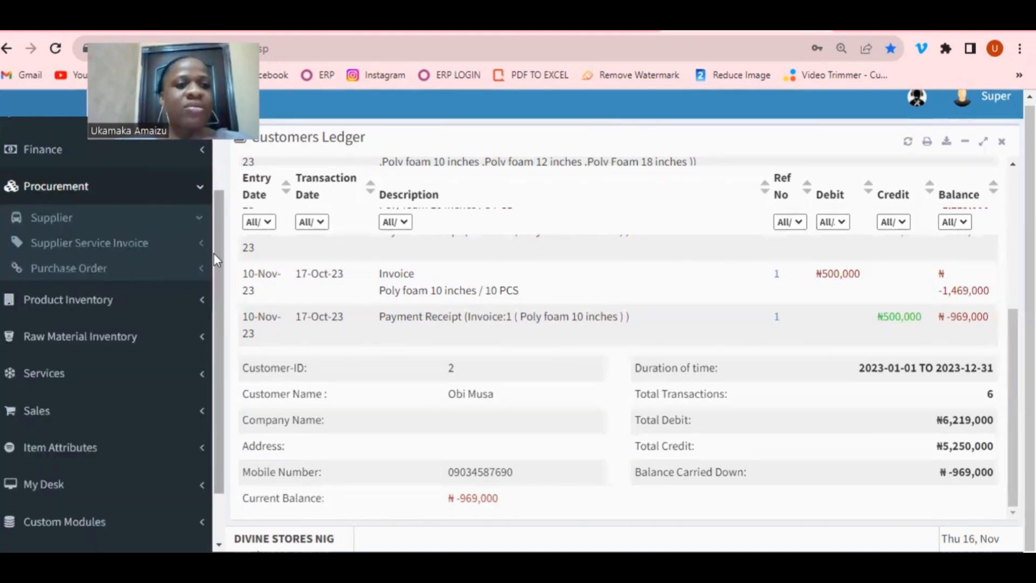
left_click(133, 271)
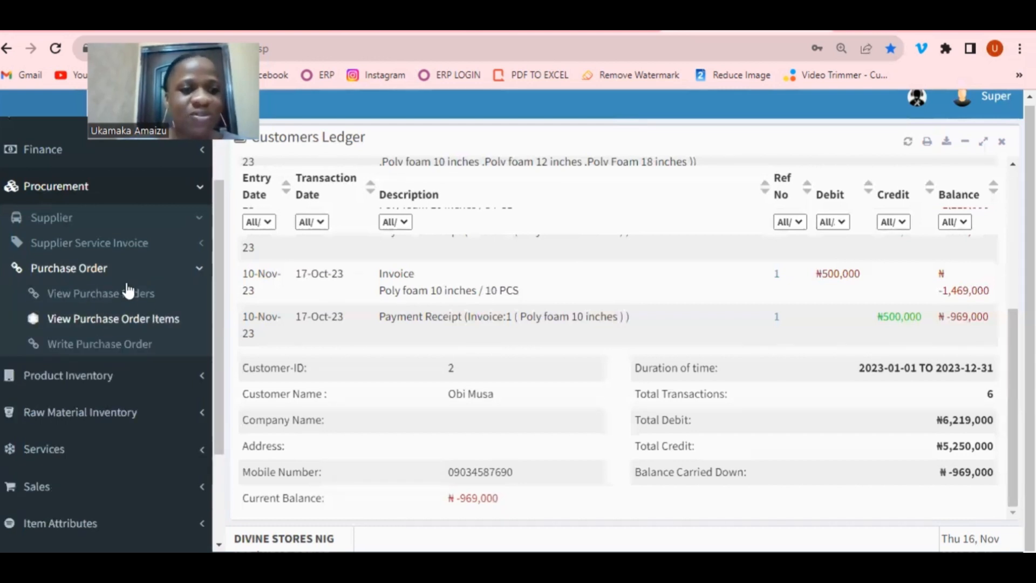
left_click_drag(215, 277, 218, 309)
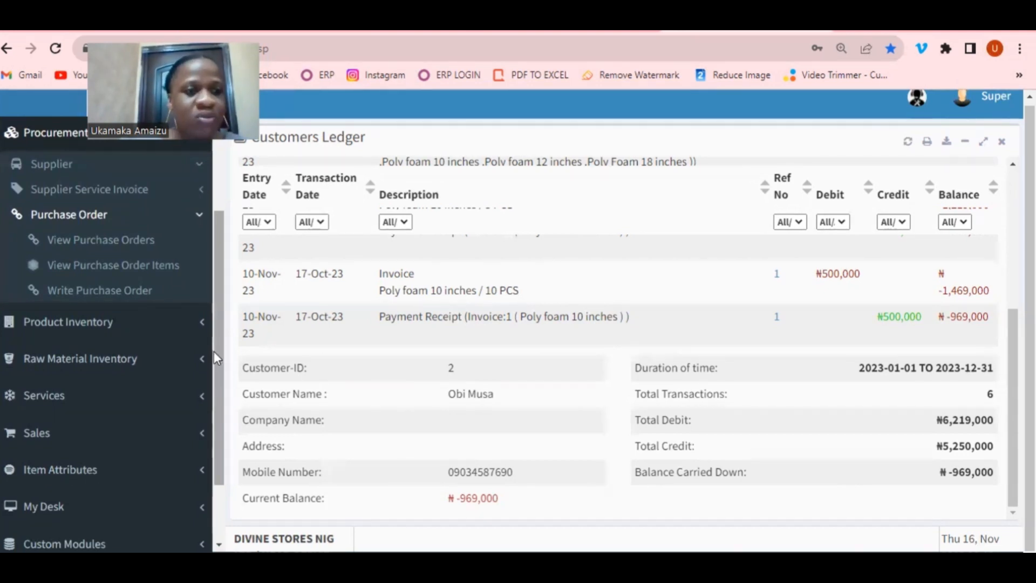
left_click_drag(218, 339, 229, 203)
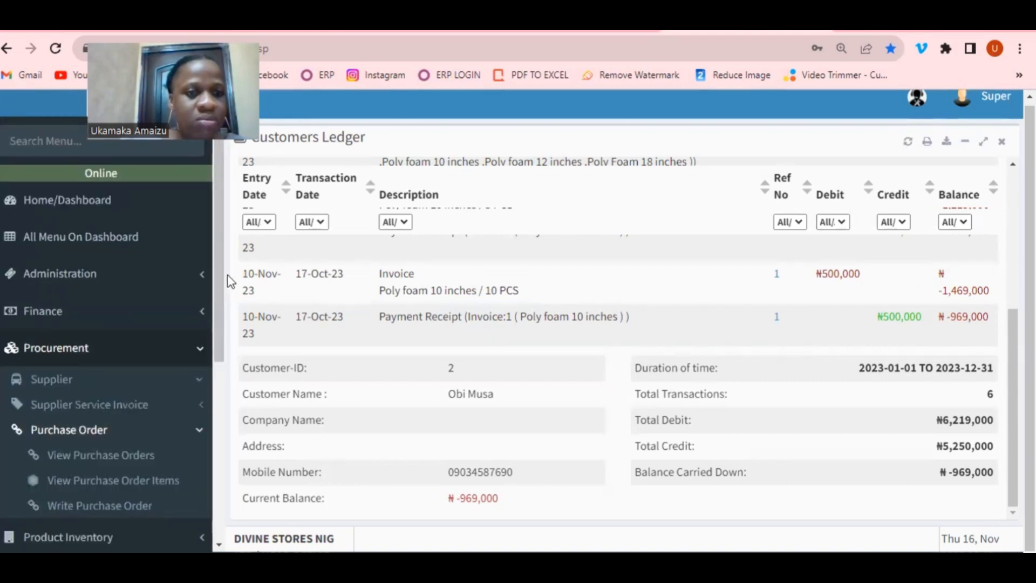
- Show the Product Inventory module's functions and look through them
left_click_drag(219, 276, 222, 402)
left_click(150, 339)
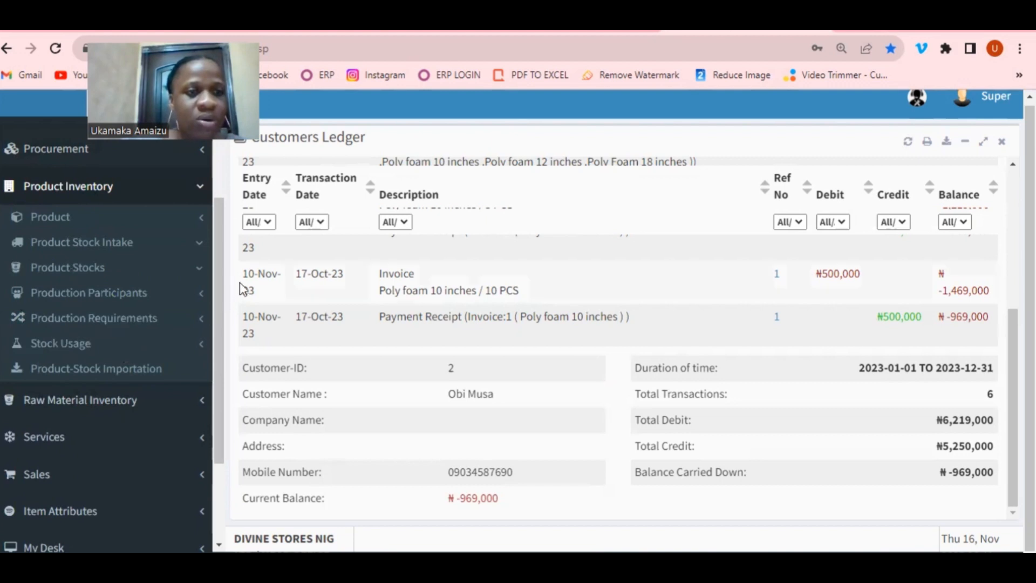
left_click_drag(219, 276, 218, 357)
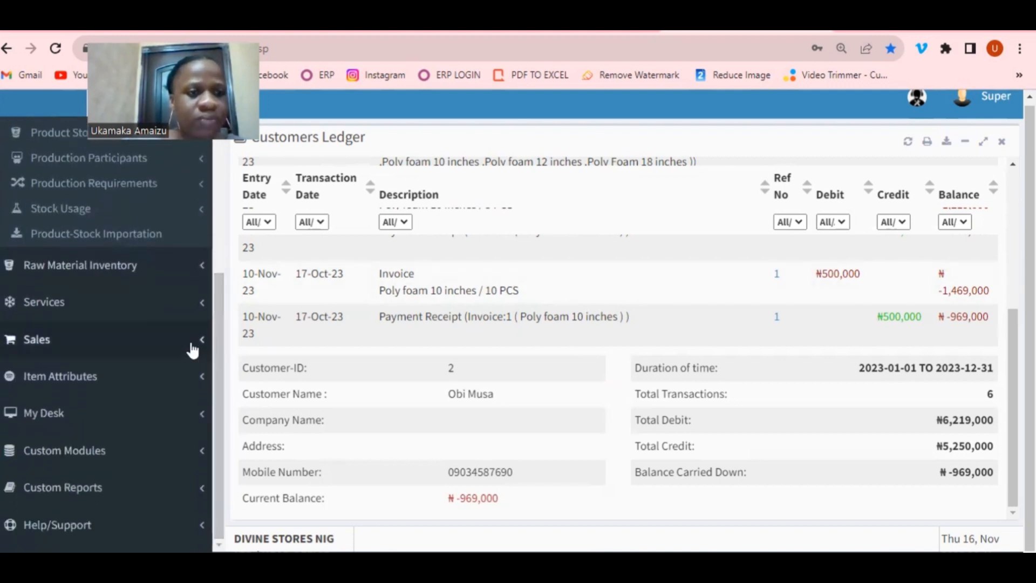
- Open the Sold Products Summary from the Sales module's invoice options and close the Customers Ledger
left_click(194, 337)
left_click_drag(215, 321, 219, 456)
left_click(201, 345)
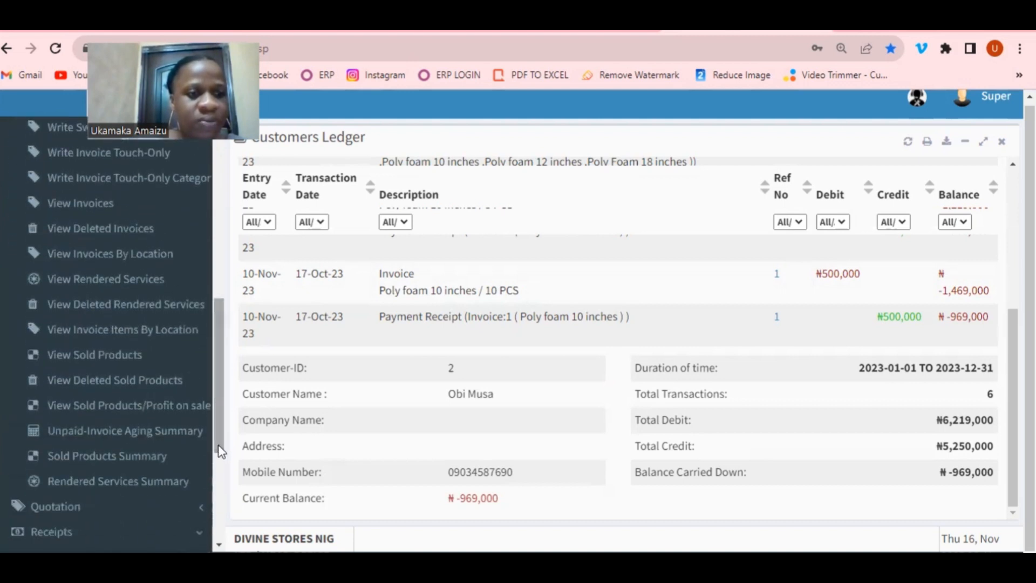
left_click(108, 457)
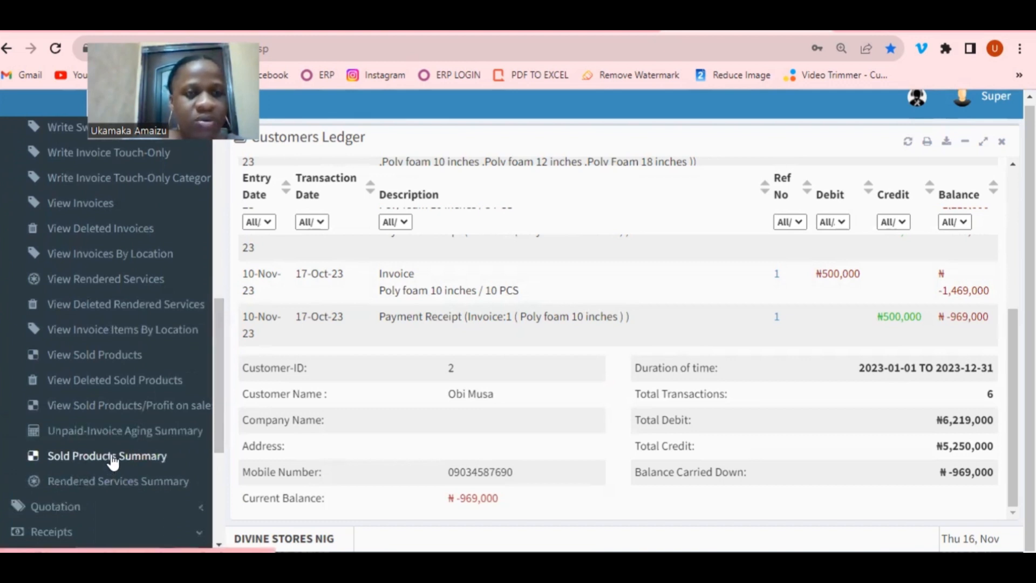
left_click(603, 141)
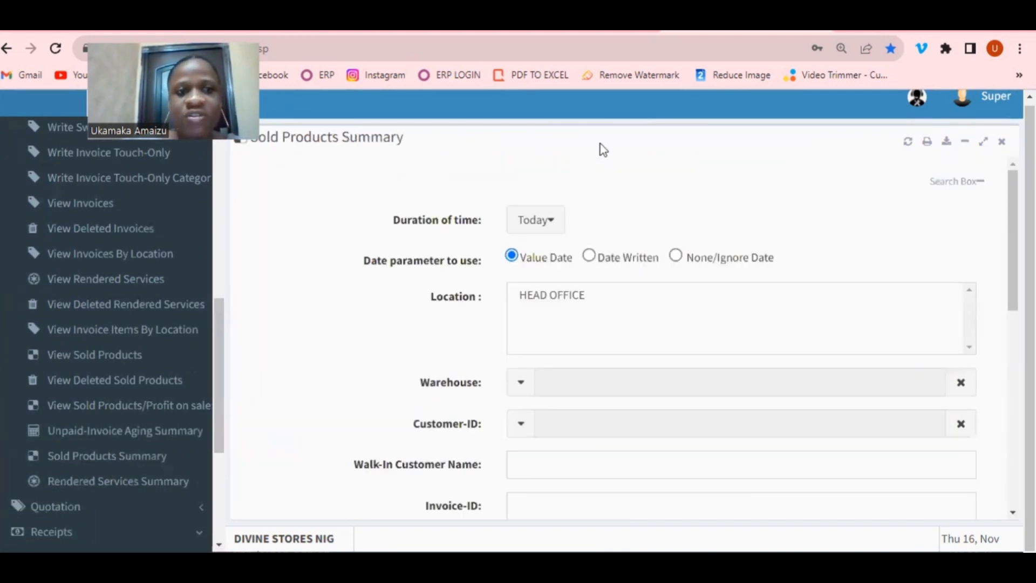
- Generate the Sold Products Summary for This Year and examine the quantities, cost of goods and profit margins
left_click(548, 231)
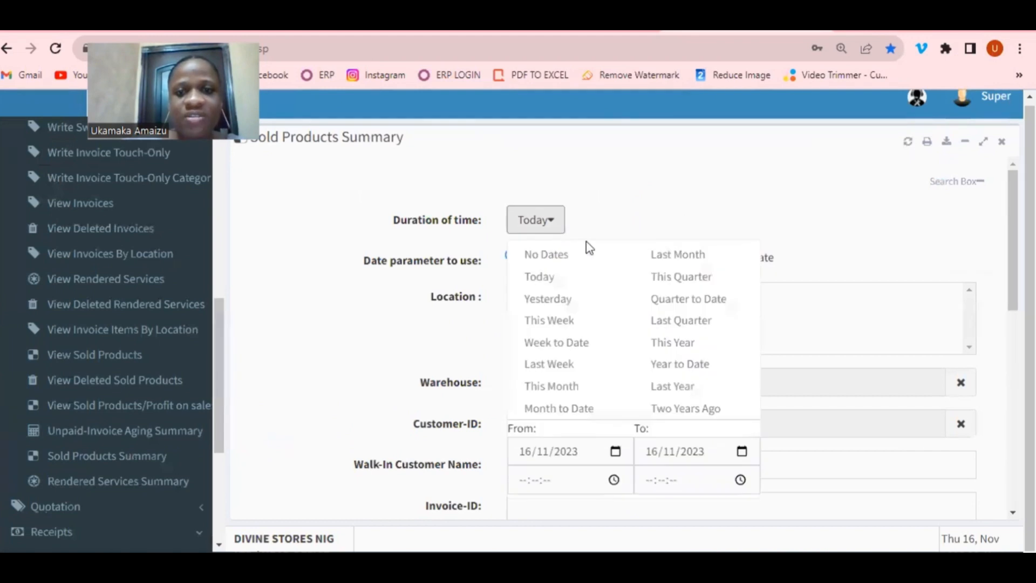
left_click(677, 342)
scroll(1005, 365, "down", 6)
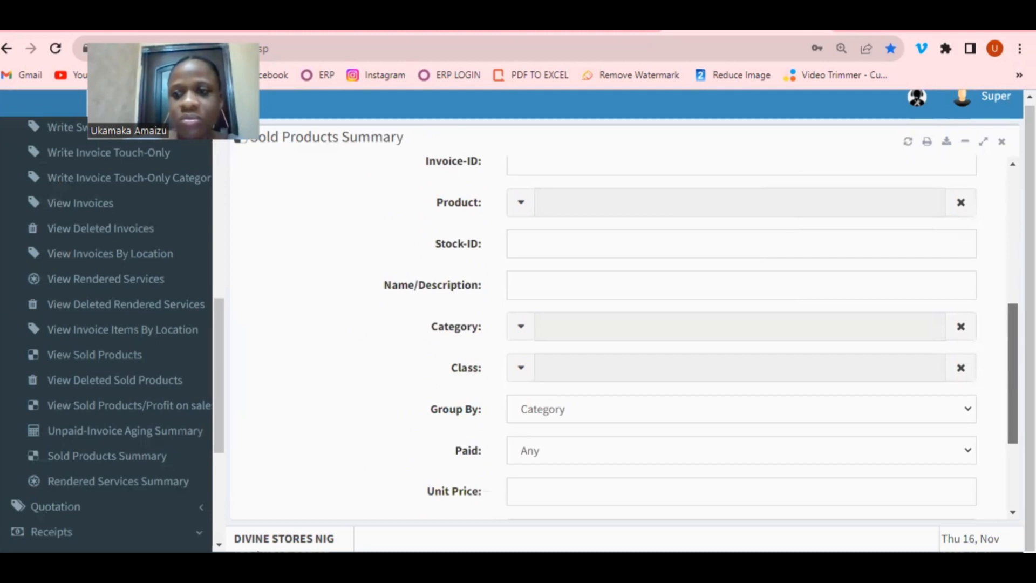
scroll(992, 486, "down", 3)
left_click(937, 471)
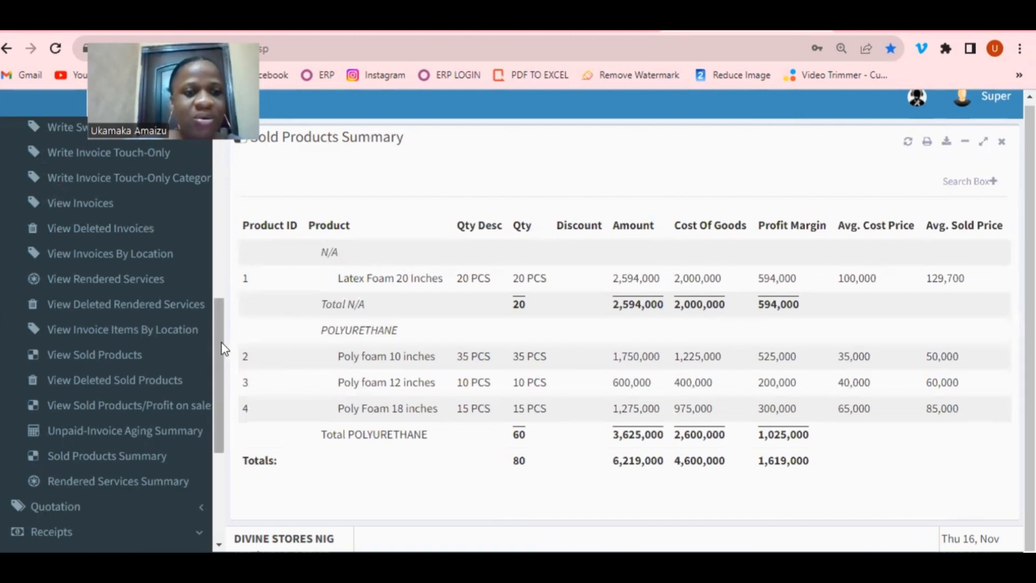
- Show the Finance module's Financial Report options and examine the balance sheet and profit and loss statements listed
left_click_drag(221, 349, 222, 178)
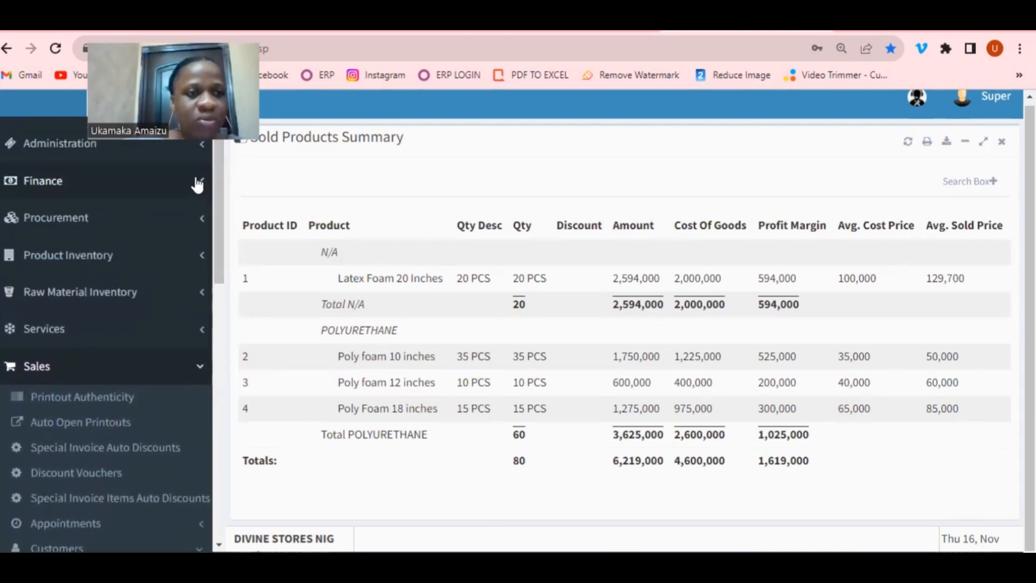
left_click(198, 185)
left_click_drag(218, 242, 221, 284)
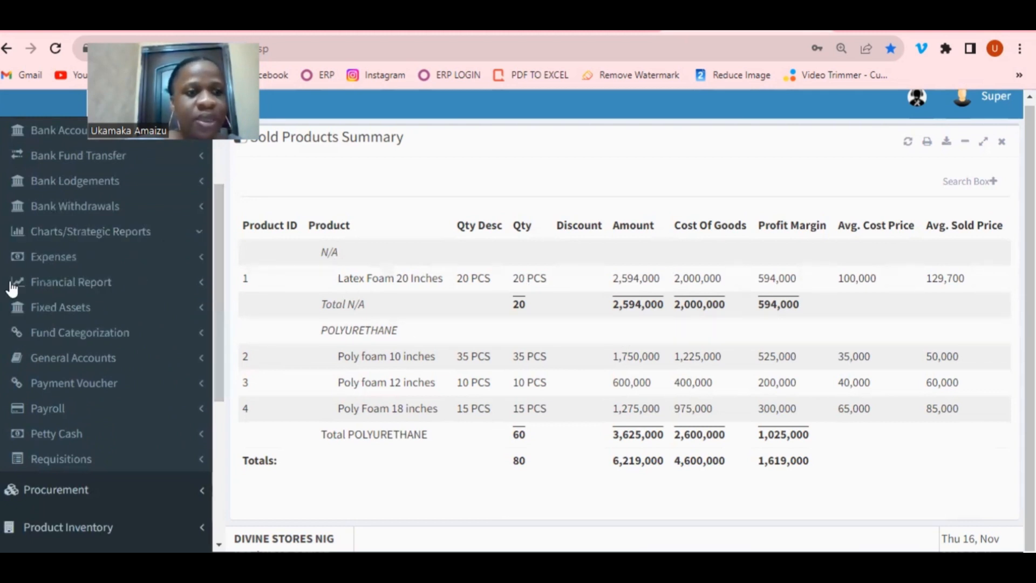
left_click(115, 283)
left_click_drag(216, 281, 223, 372)
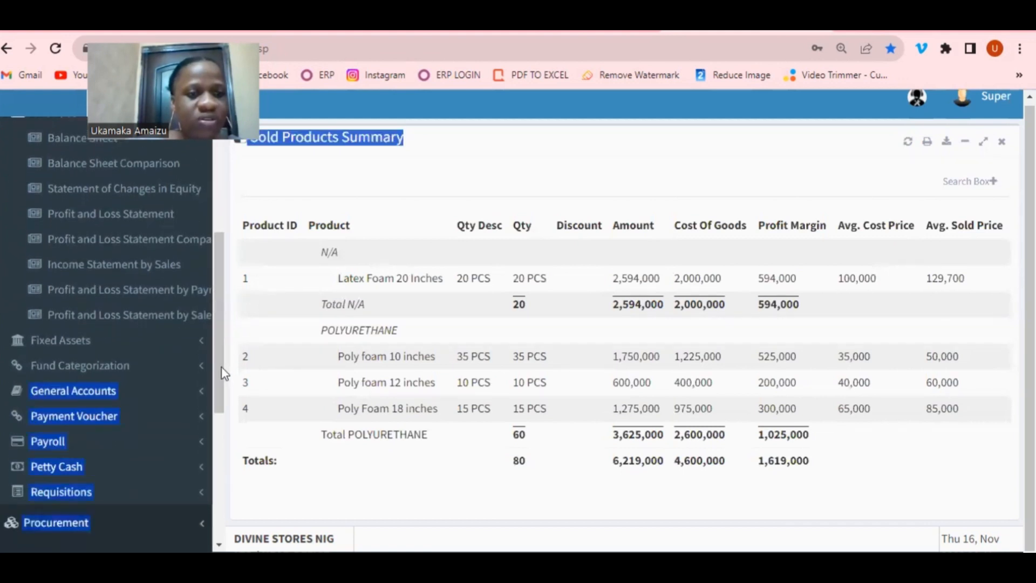
left_click(257, 256)
left_click_drag(215, 254, 218, 300)
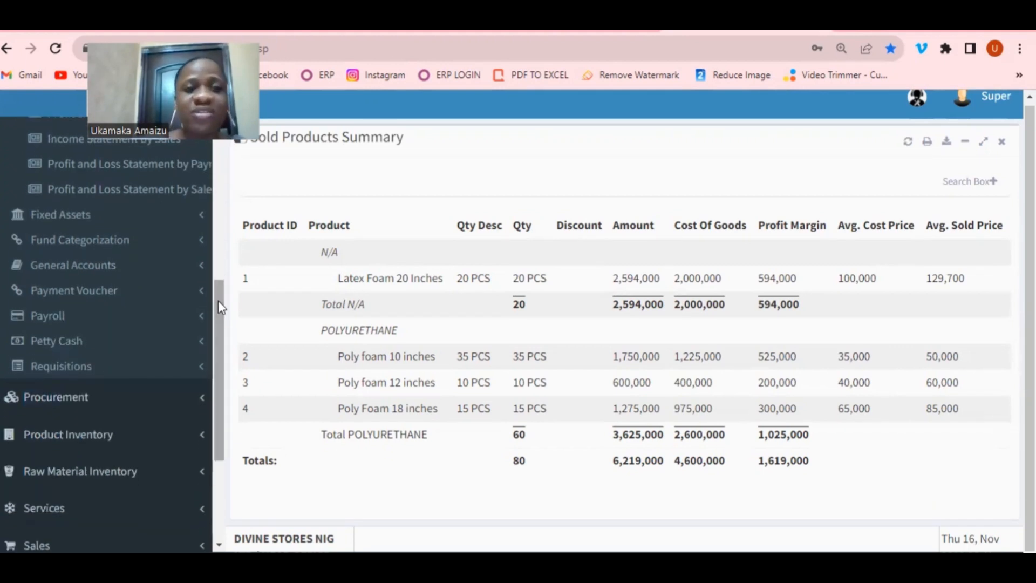
- Open Sales Items Performance from the Sales module's Reports/Charts/Analysis options
left_click_drag(218, 301, 223, 400)
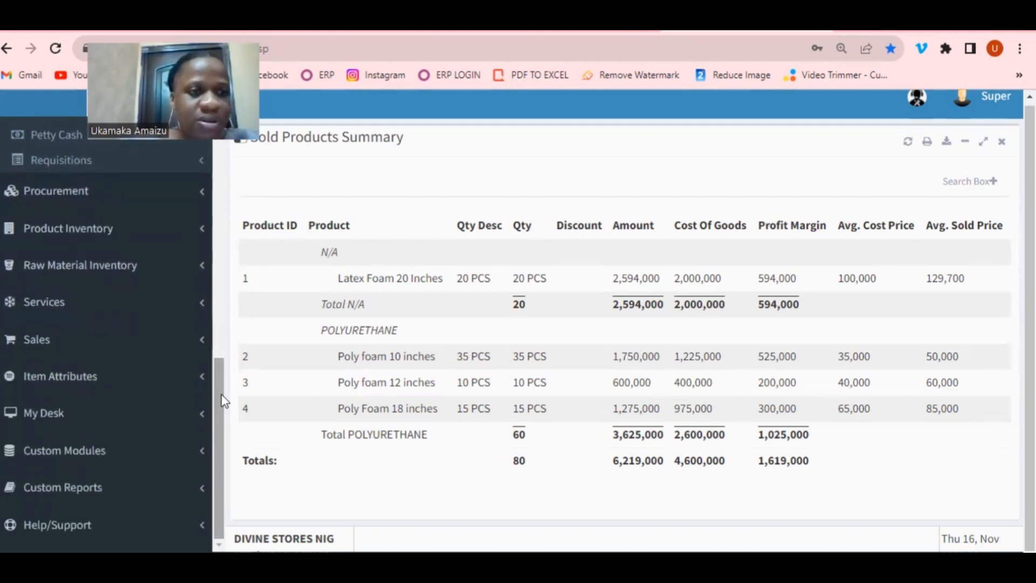
left_click(167, 346)
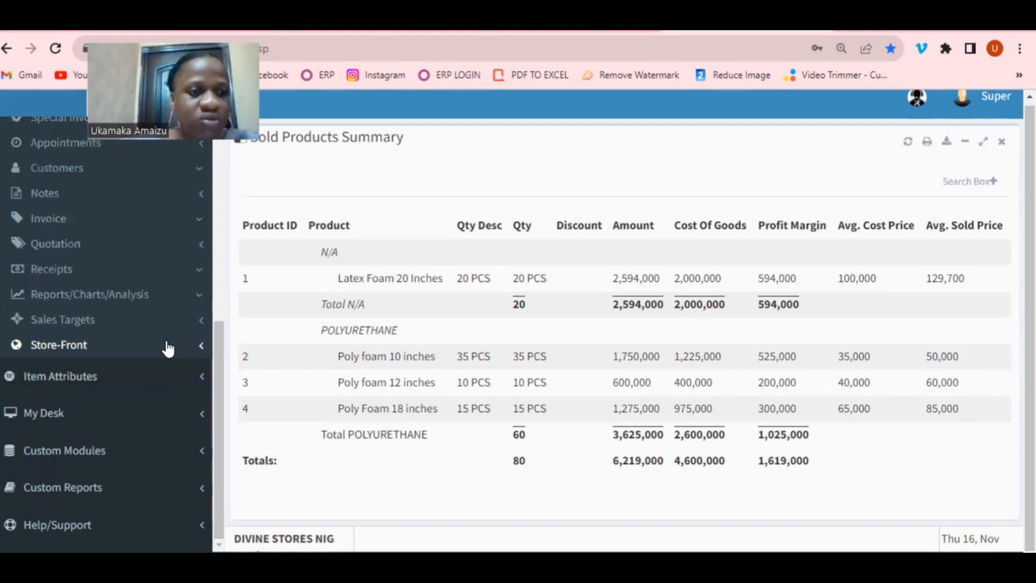
left_click(146, 296)
left_click_drag(216, 346, 216, 408)
left_click(108, 302)
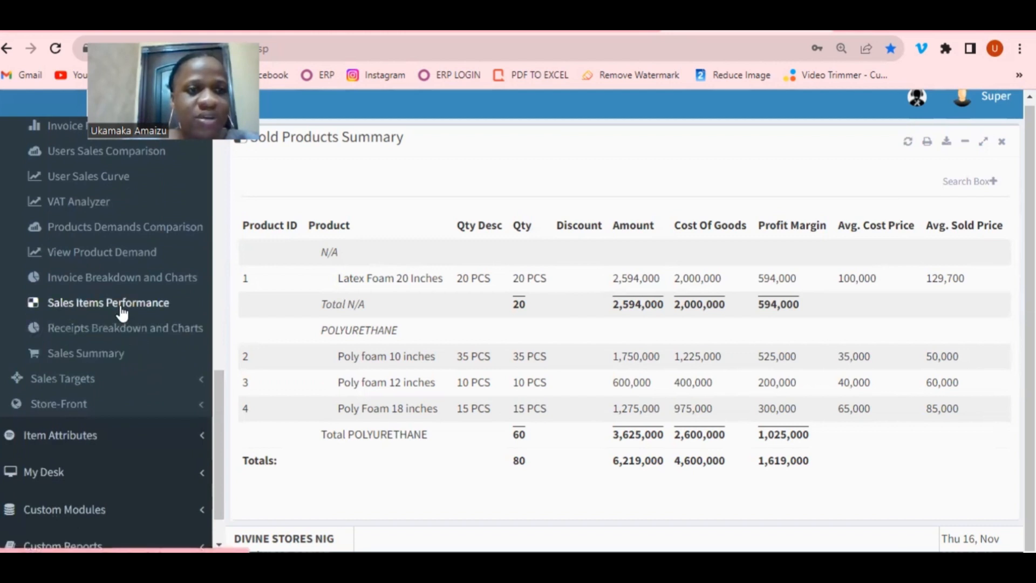
left_click(603, 142)
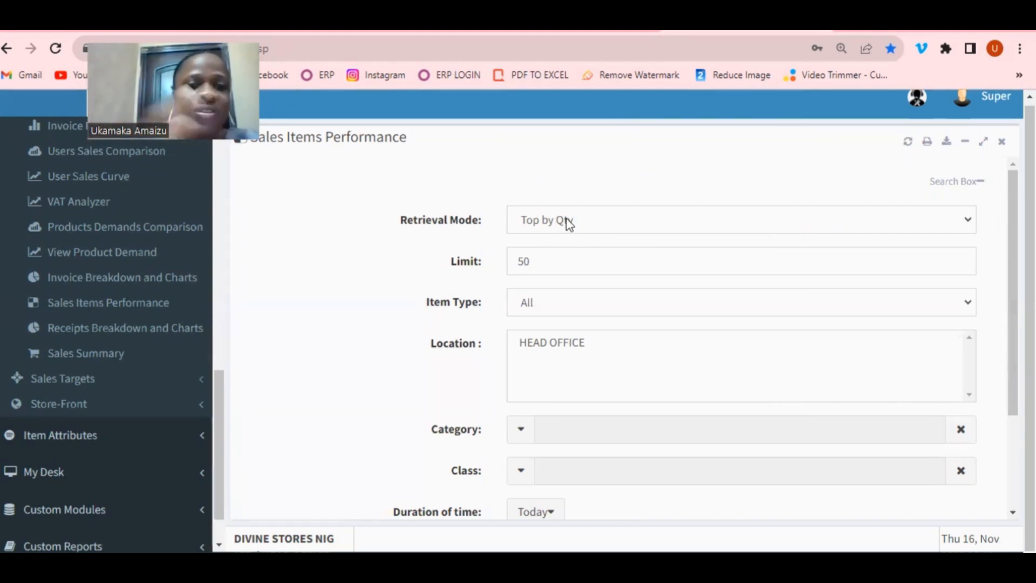
- Generate the Sales Items Performance report with retrieval mode Top by Qty, limit 50 and duration This Year
left_click(536, 260)
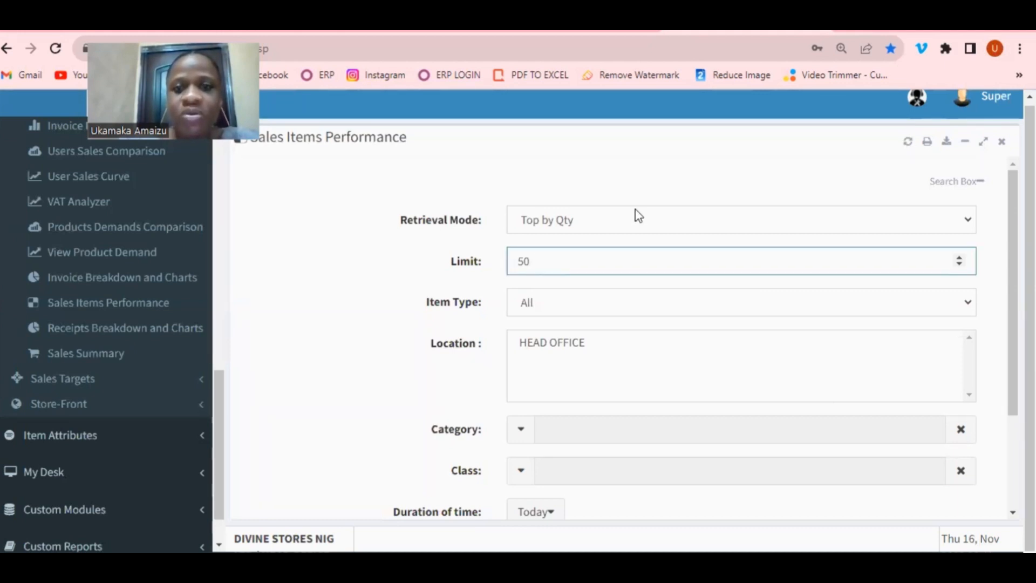
left_click(593, 221)
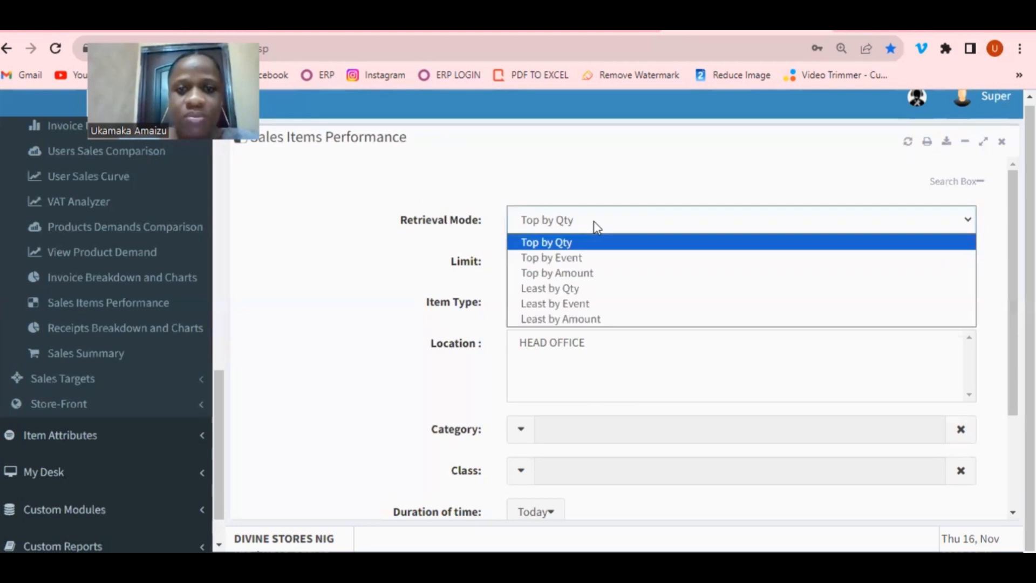
left_click(568, 244)
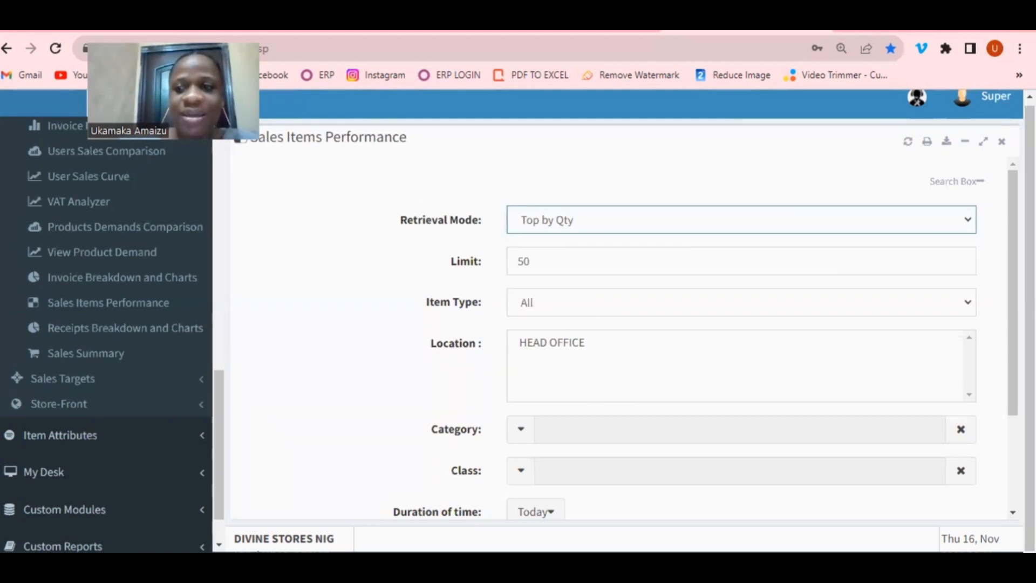
scroll(1000, 378, "down", 3)
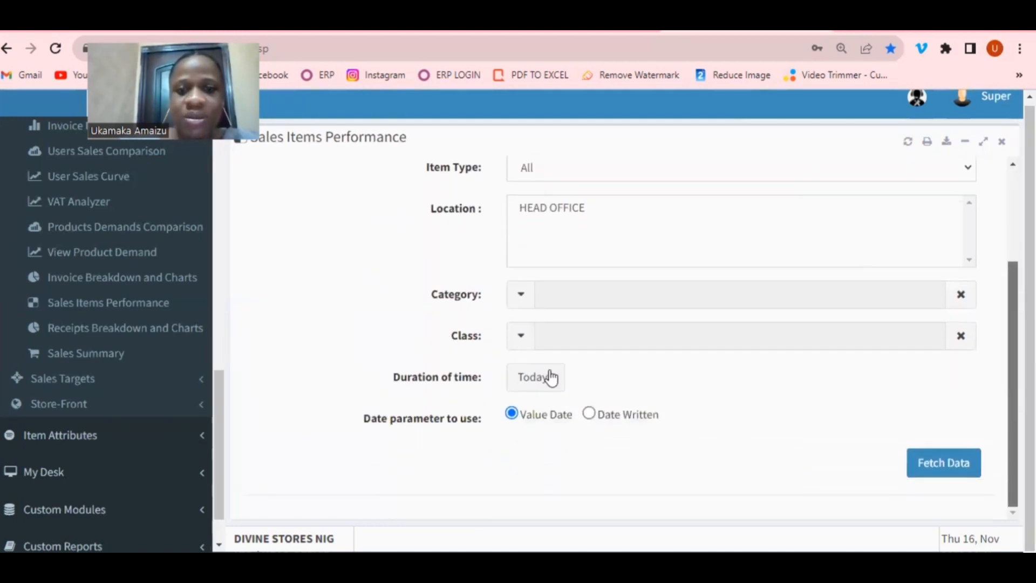
left_click(550, 379)
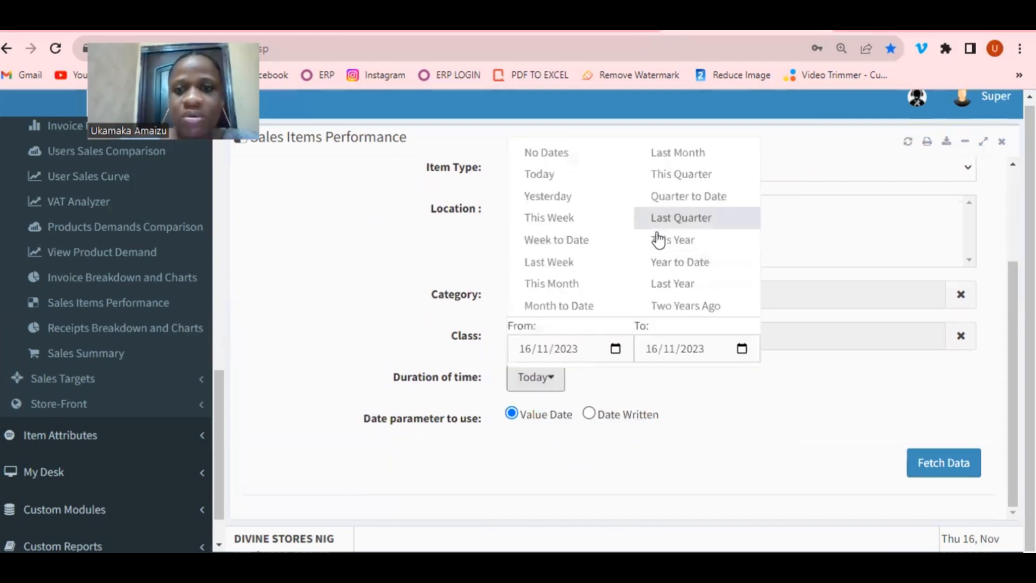
left_click(663, 245)
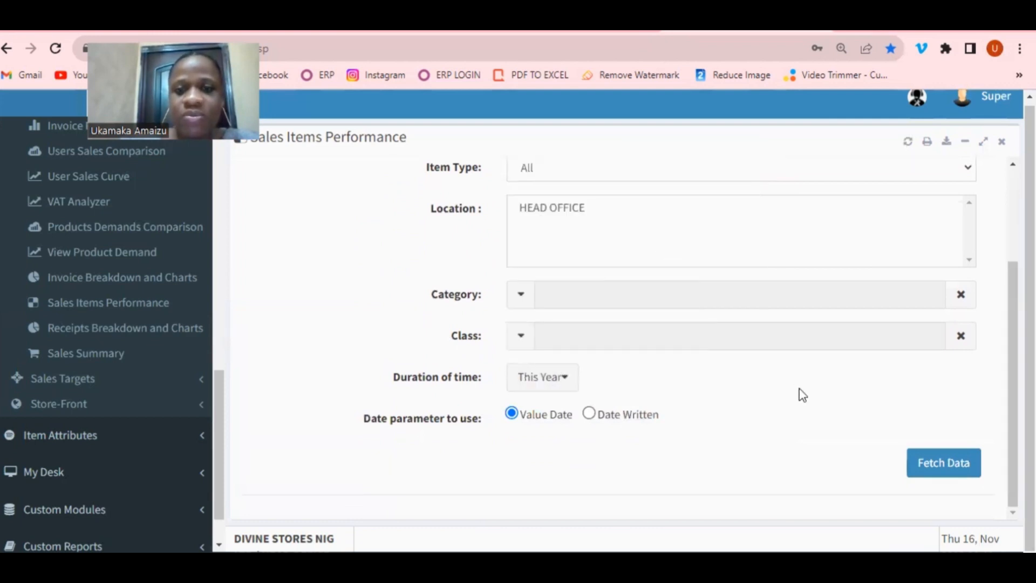
left_click(945, 462)
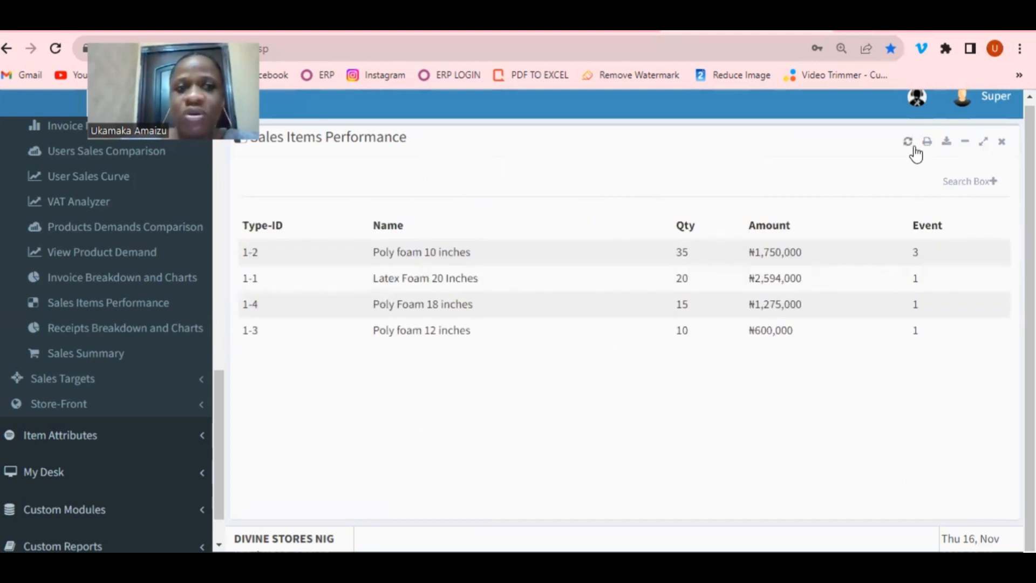
- Reset the Sales Items Performance report and generate it by Top by Amount for This Year
left_click(906, 144)
left_click(588, 218)
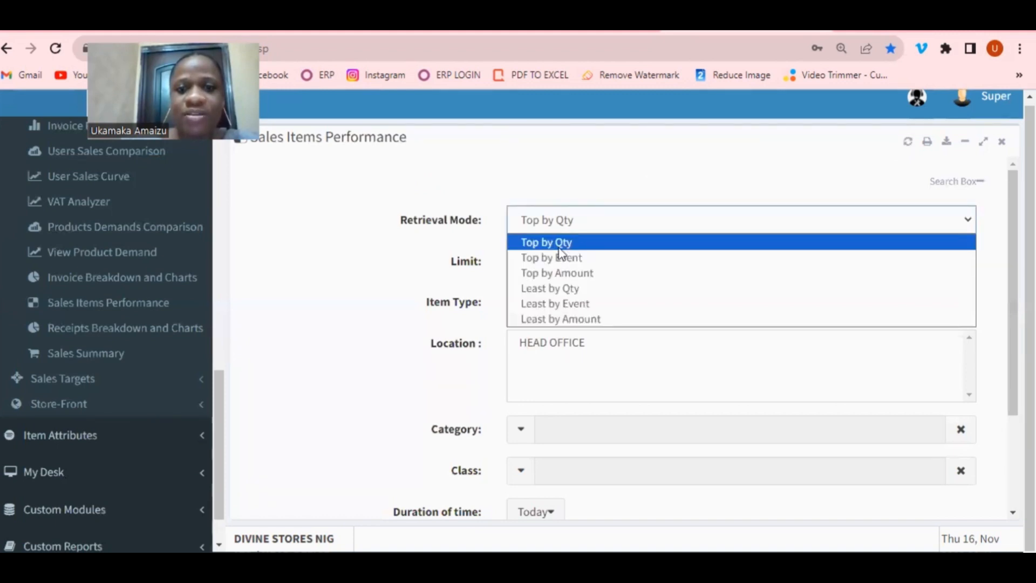
left_click(534, 271)
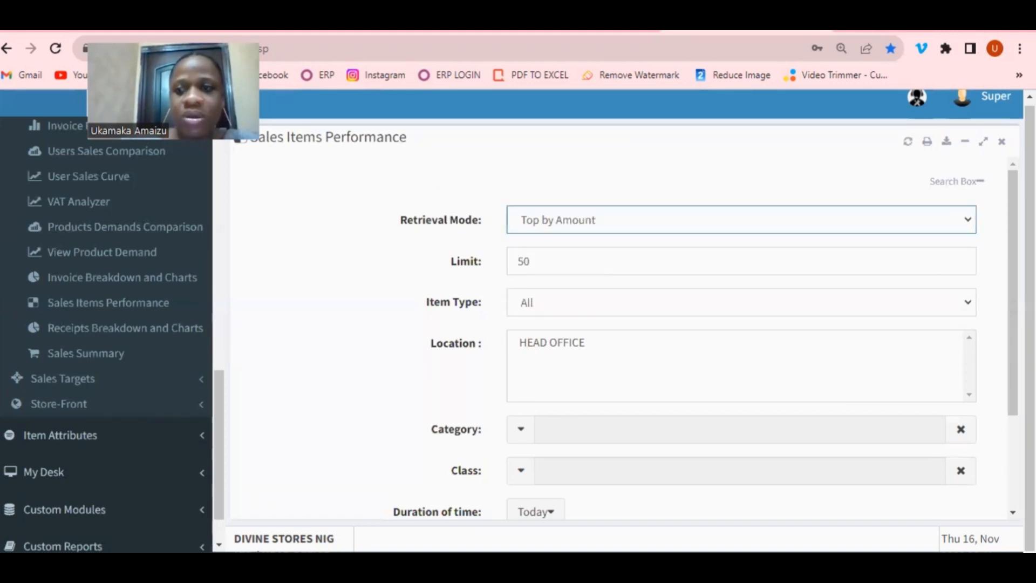
scroll(1001, 478, "down", 3)
scroll(1001, 479, "up", 3)
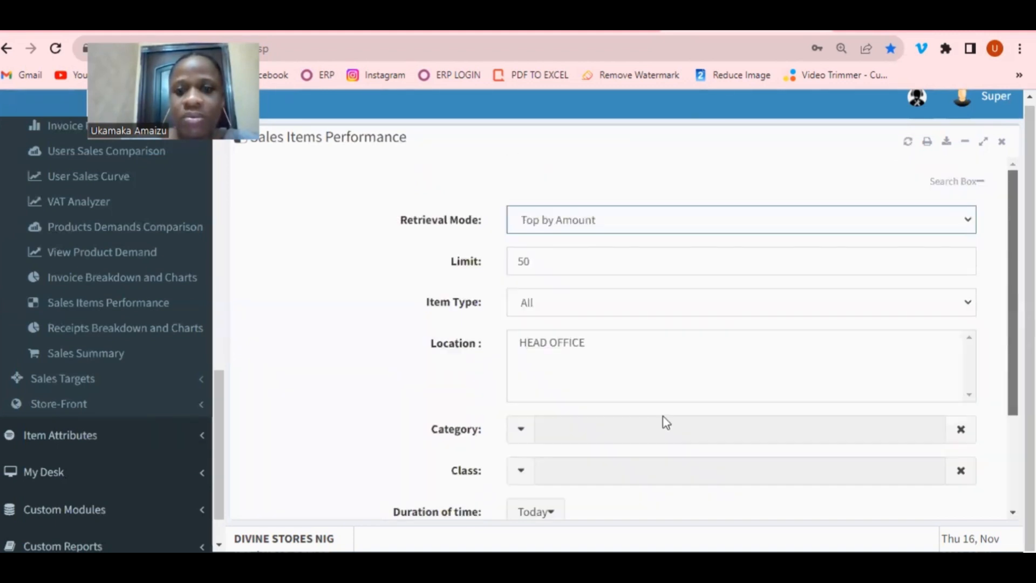
scroll(537, 415, "down", 3)
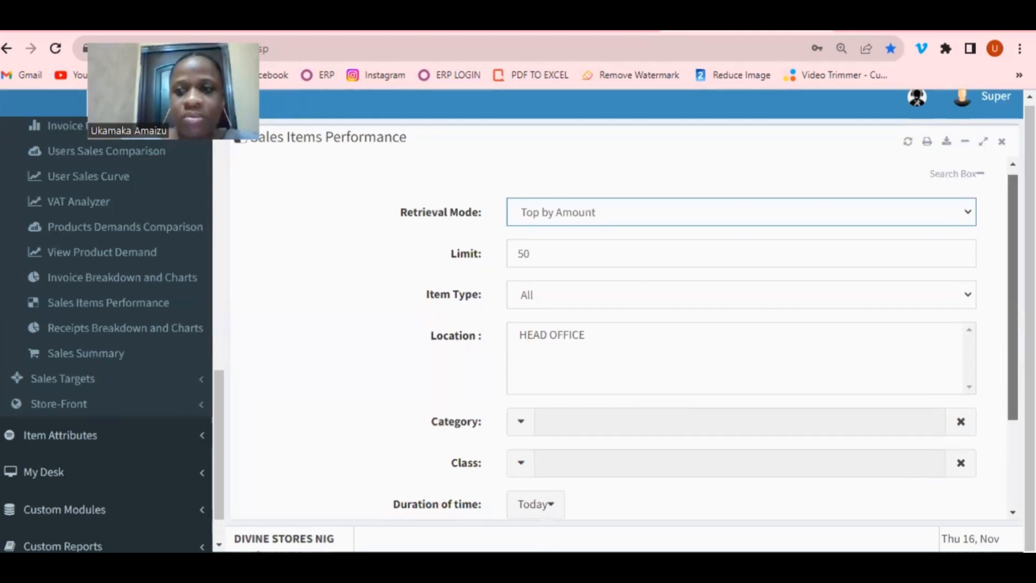
left_click(540, 384)
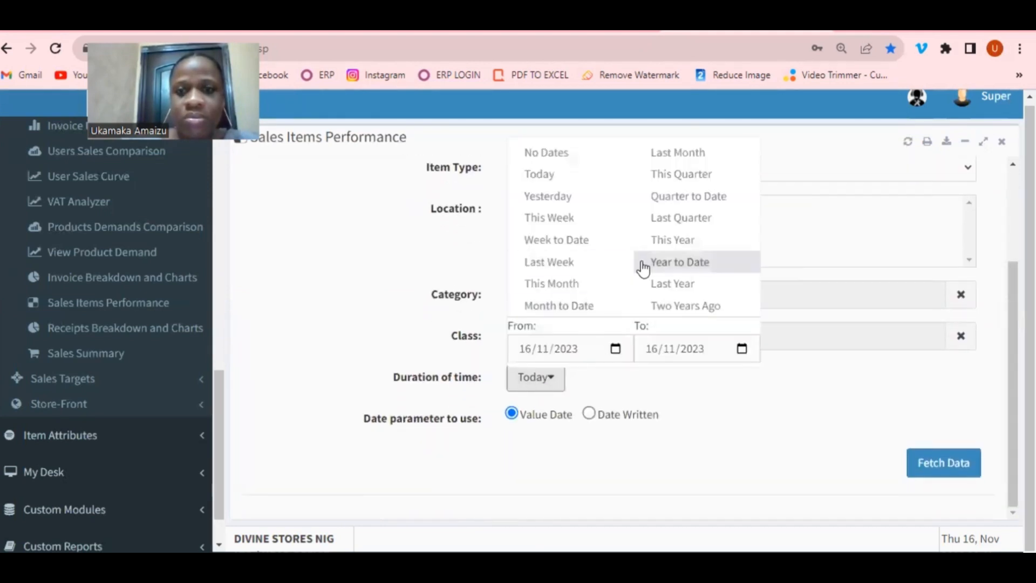
left_click(671, 239)
left_click(931, 483)
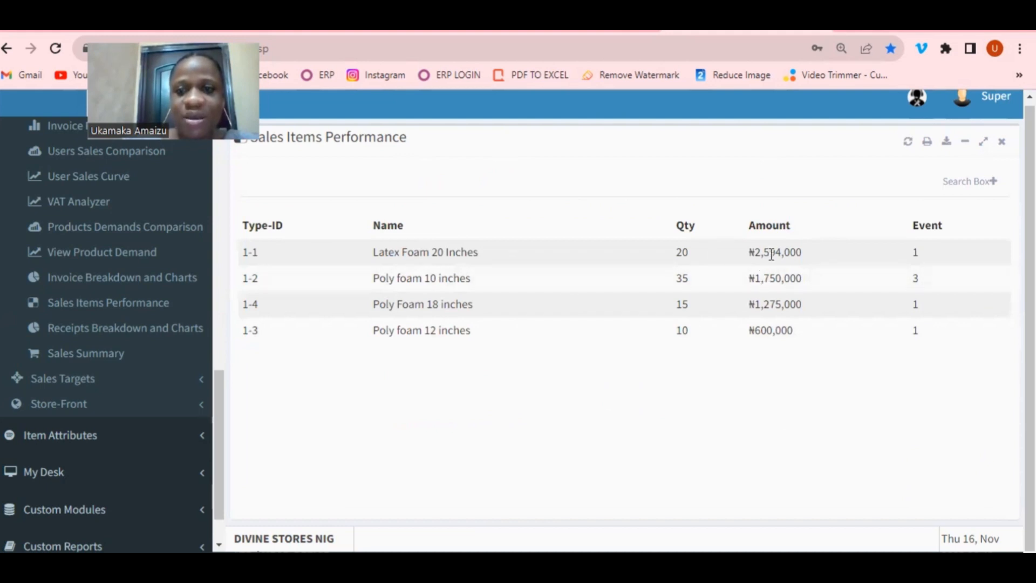
- Reset the Sales Items Performance report and generate it by Top by Event for This Year
left_click(904, 143)
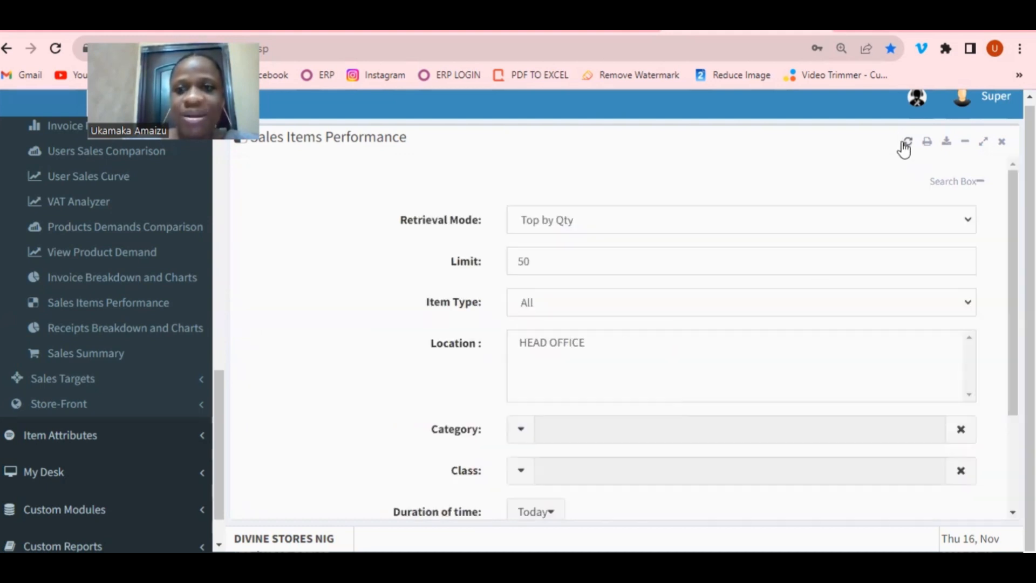
left_click(545, 227)
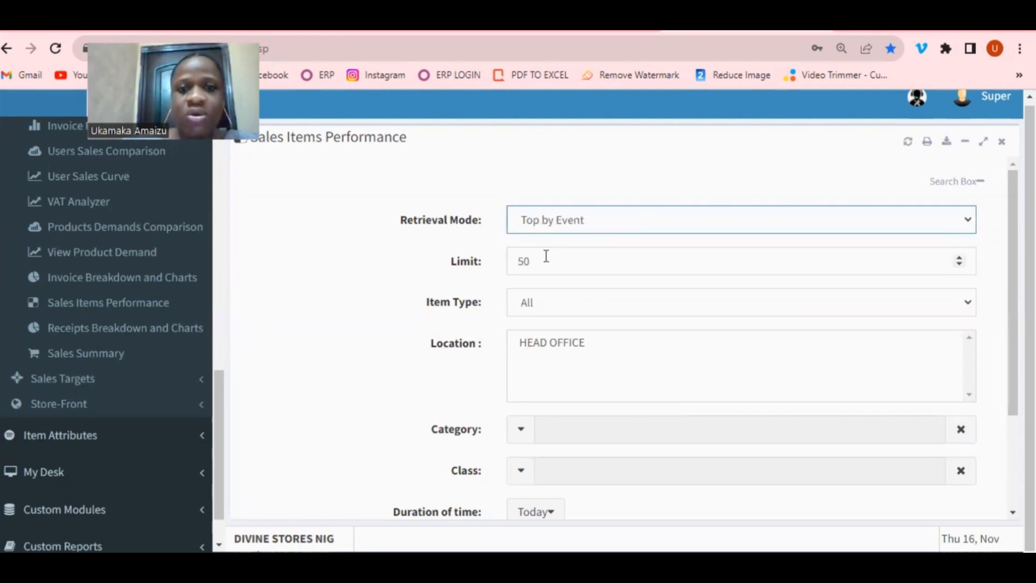
left_click(548, 259)
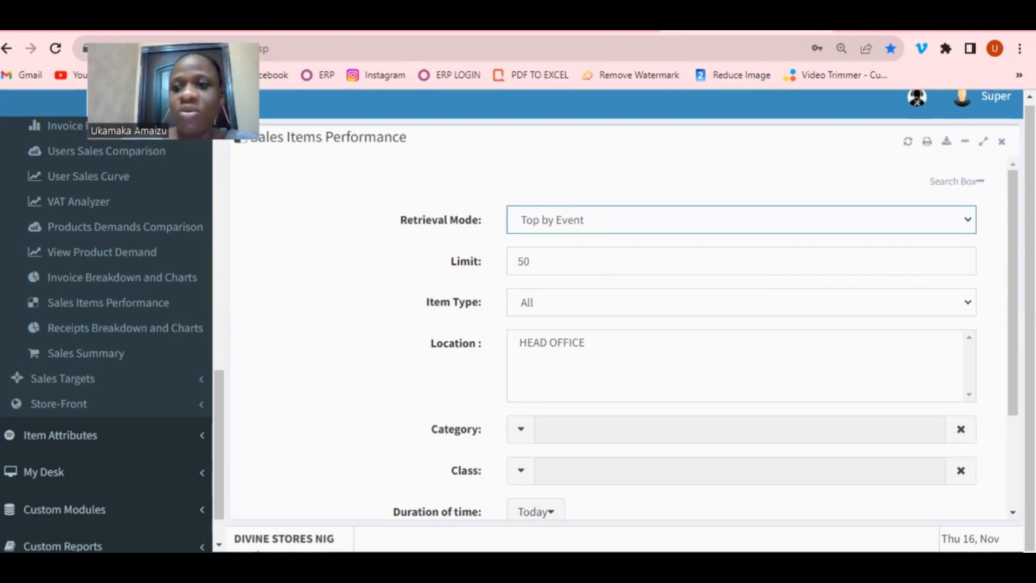
scroll(620, 335, "down", 3)
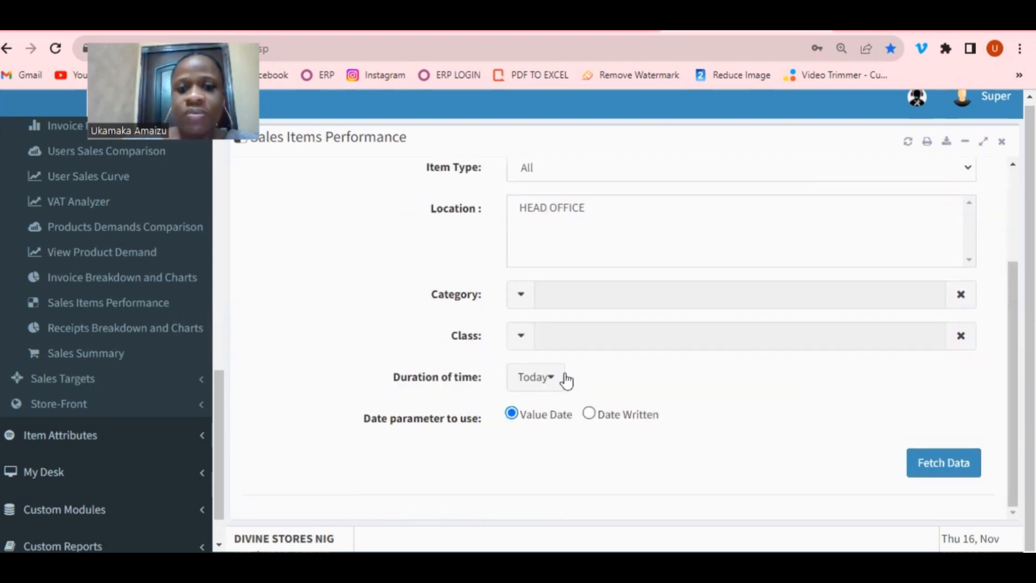
left_click(541, 377)
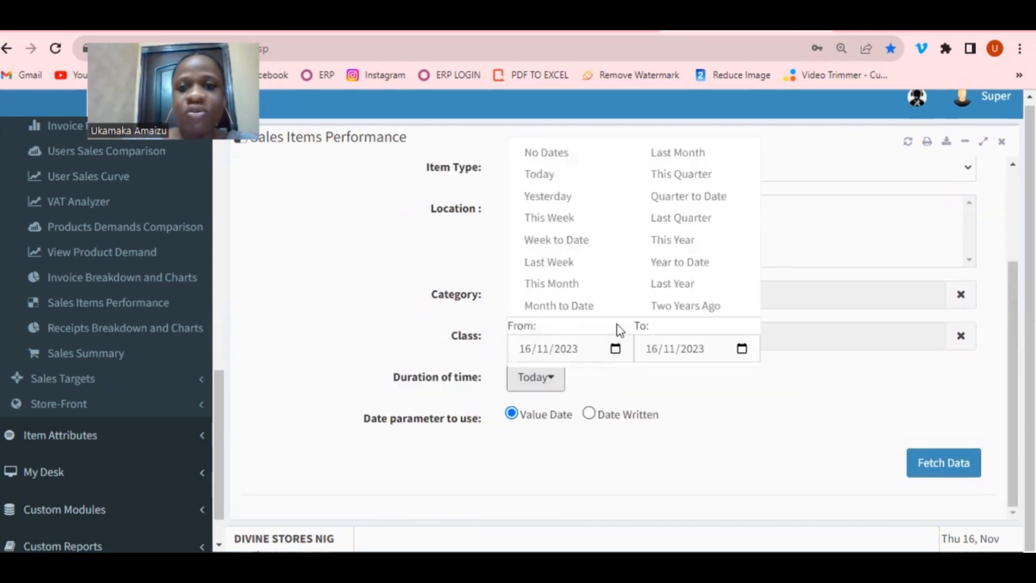
left_click(672, 240)
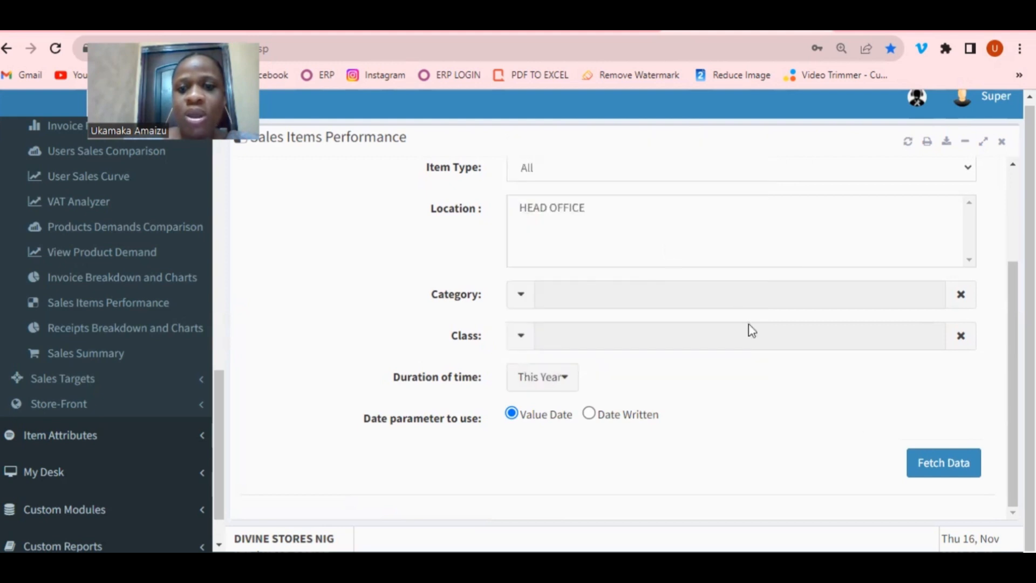
left_click(931, 469)
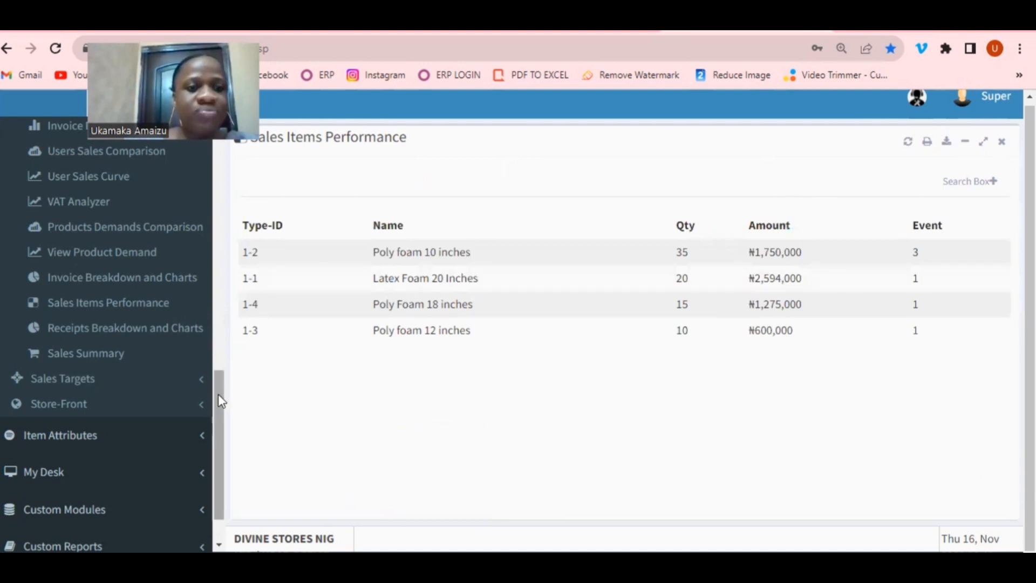
- Return to the Home/Dashboard and examine its financial summaries, charts, general statistics, bank account status and appointment calendar
left_click_drag(221, 402, 231, 155)
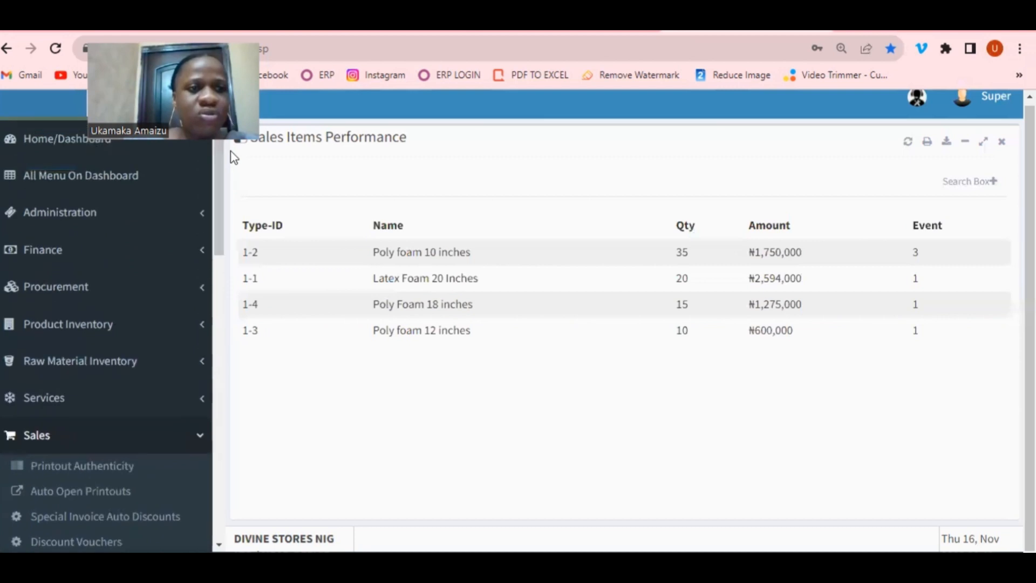
left_click(63, 141)
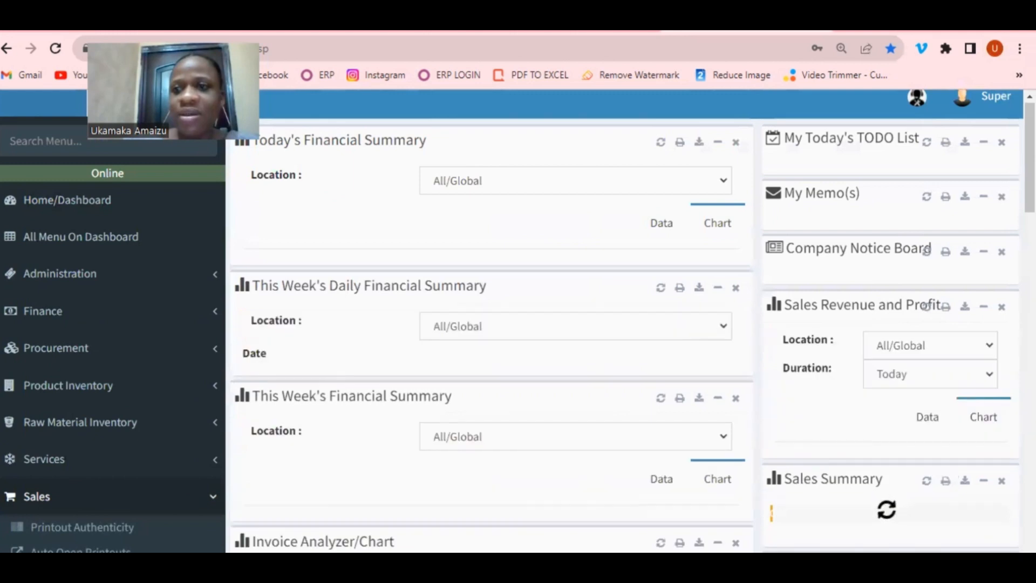
scroll(517, 321, "down", 6)
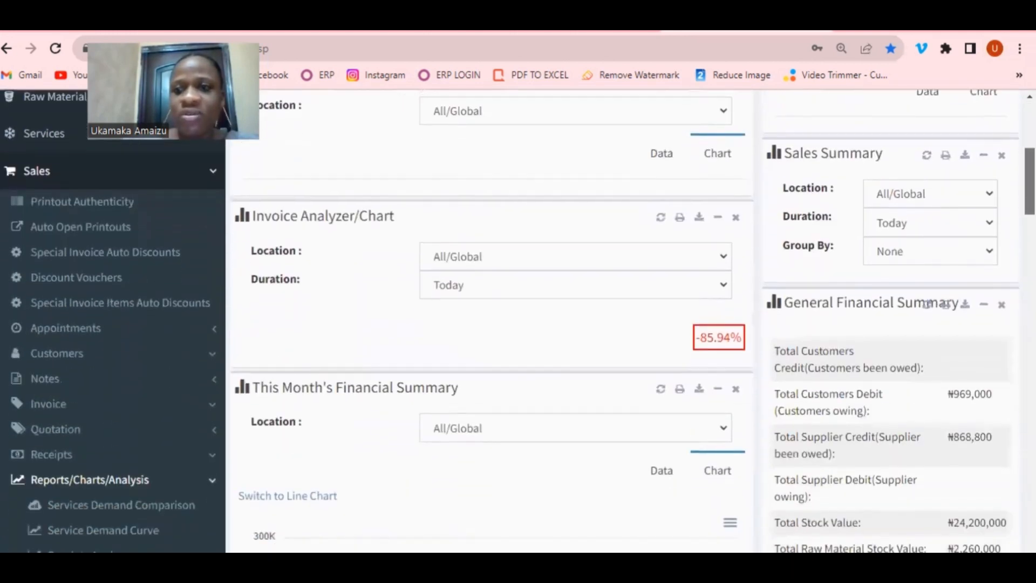
scroll(518, 321, "down", 6)
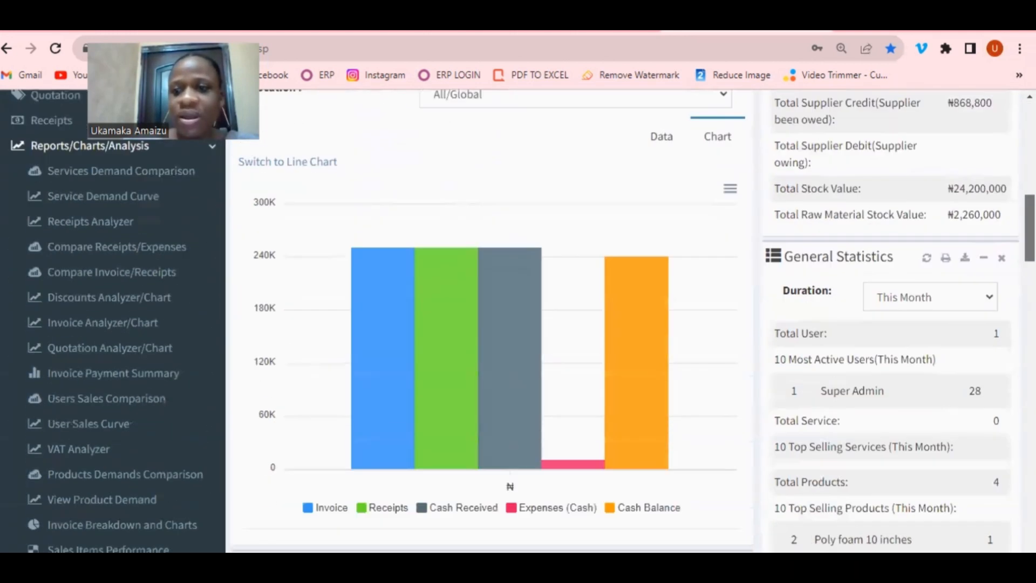
scroll(518, 321, "down", 10)
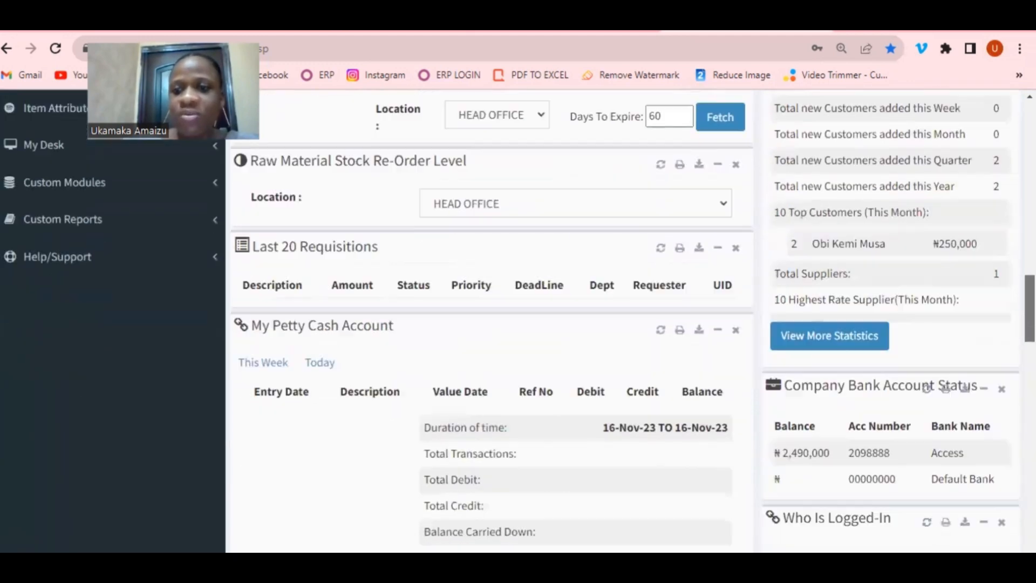
scroll(518, 321, "down", 2)
scroll(856, 227, "down", 3)
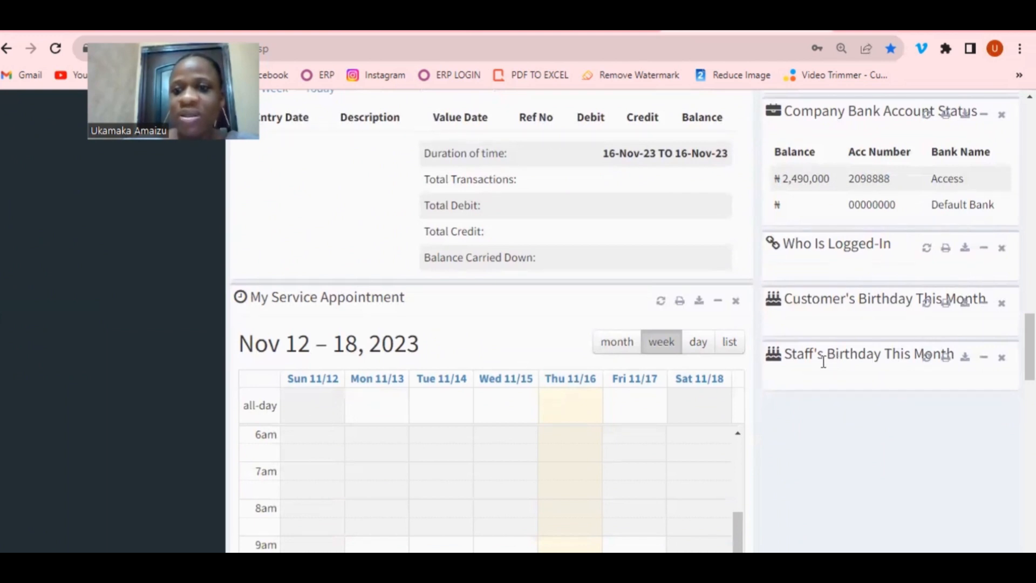
scroll(1030, 348, "down", 1)
left_click_drag(1029, 348, 1029, 160)
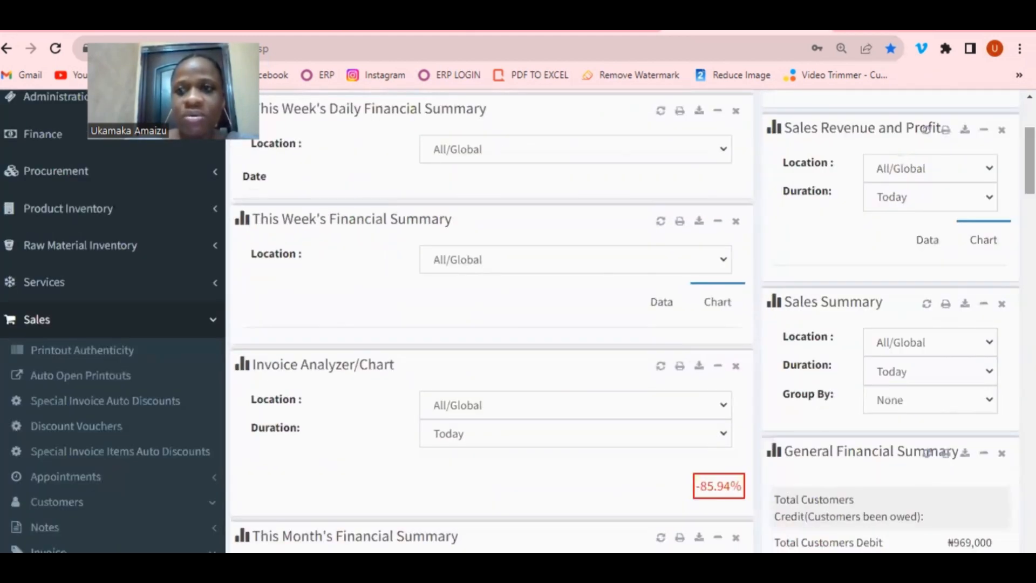
scroll(503, 295, "up", 3)
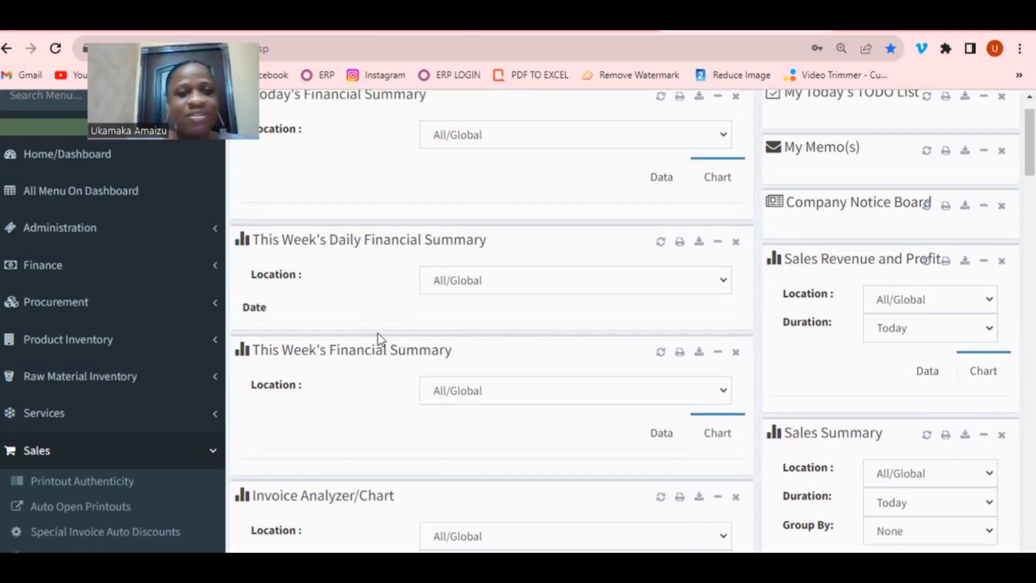
- Open the Create Pre-defined Privileges form from the Administration module's Users options
left_click(54, 226)
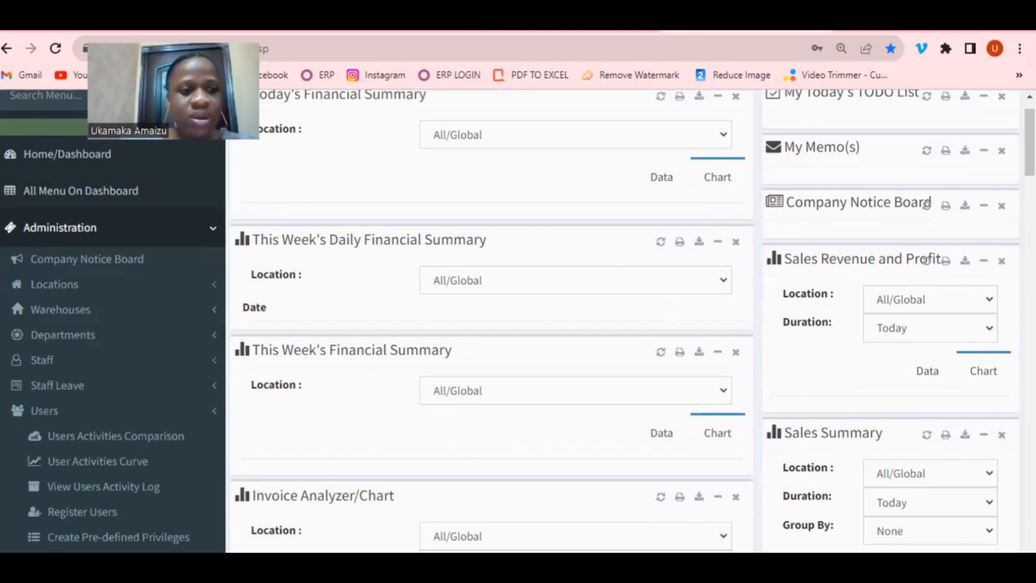
scroll(426, 275, "down", 4)
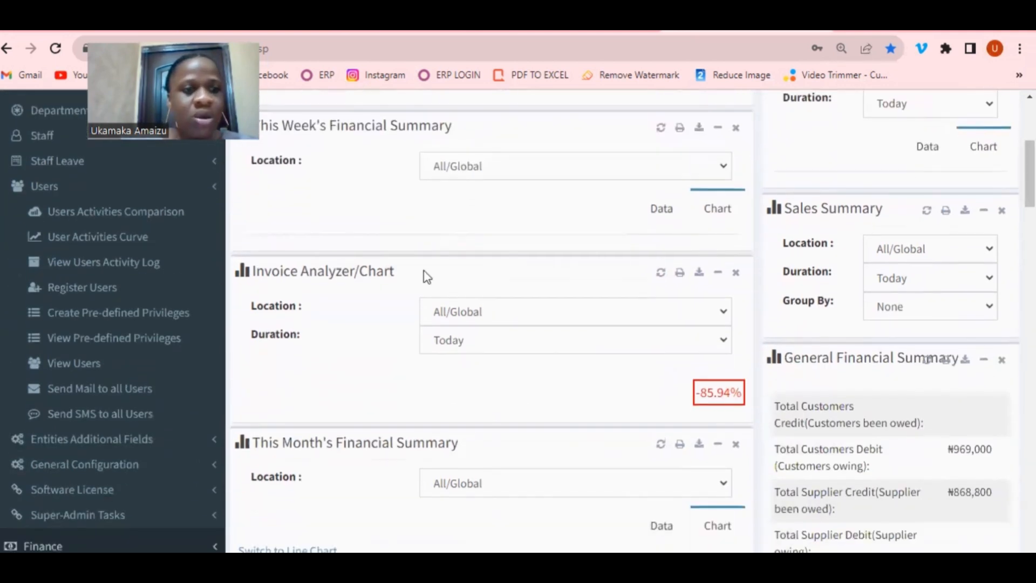
left_click(152, 314)
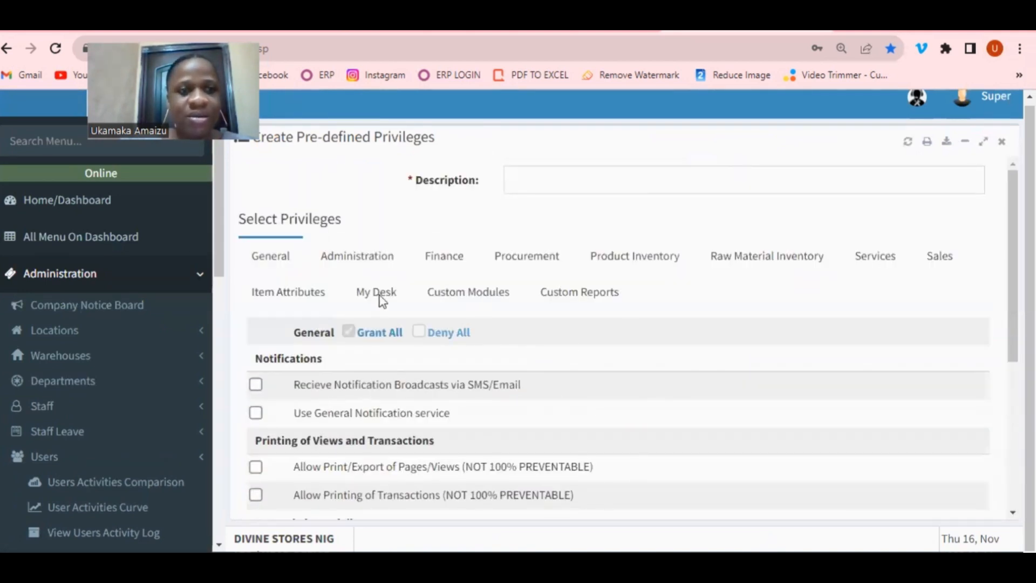
left_click_drag(214, 236, 219, 279)
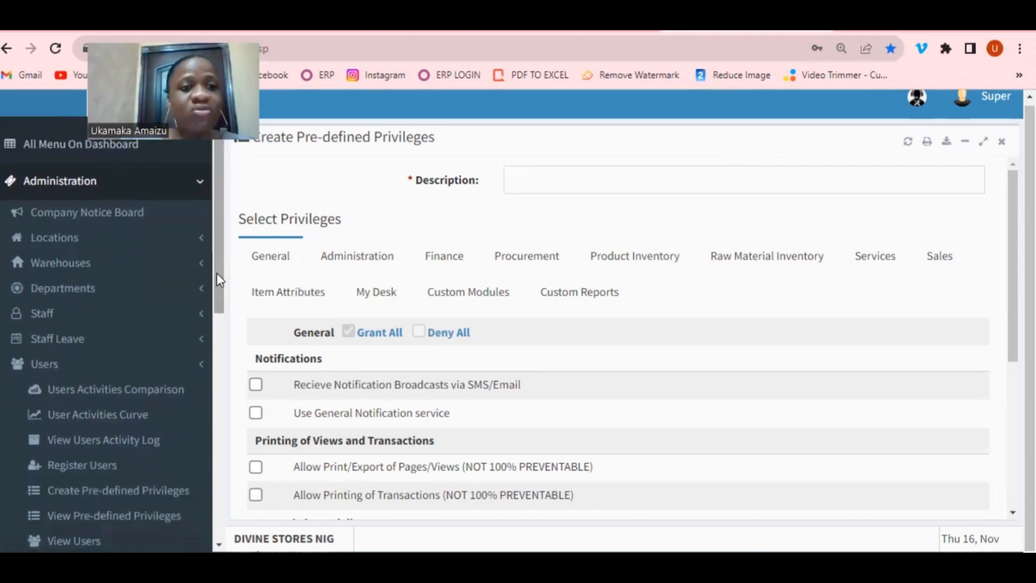